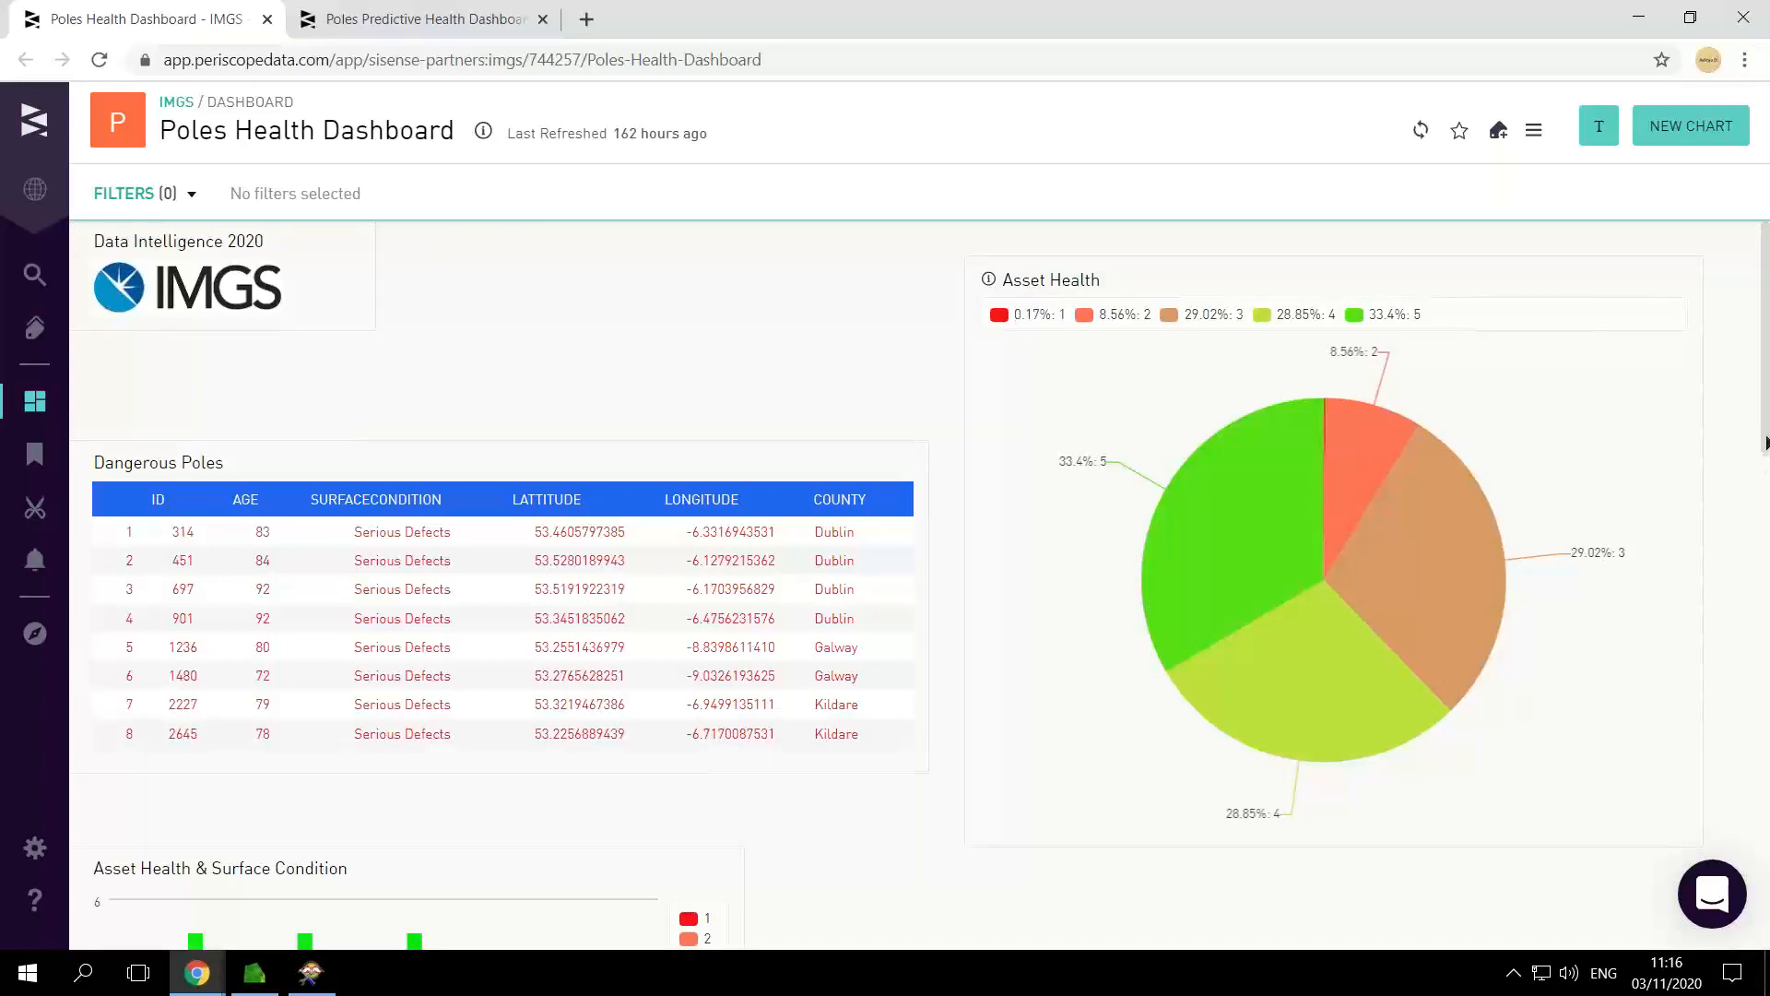
# Step: Look over the asset health charts and internal measures, and switch to the Poles Maintenance 2020 map in M.App Enterprise
pyautogui.moveTo(1766, 449); pyautogui.dragTo(1766, 636)
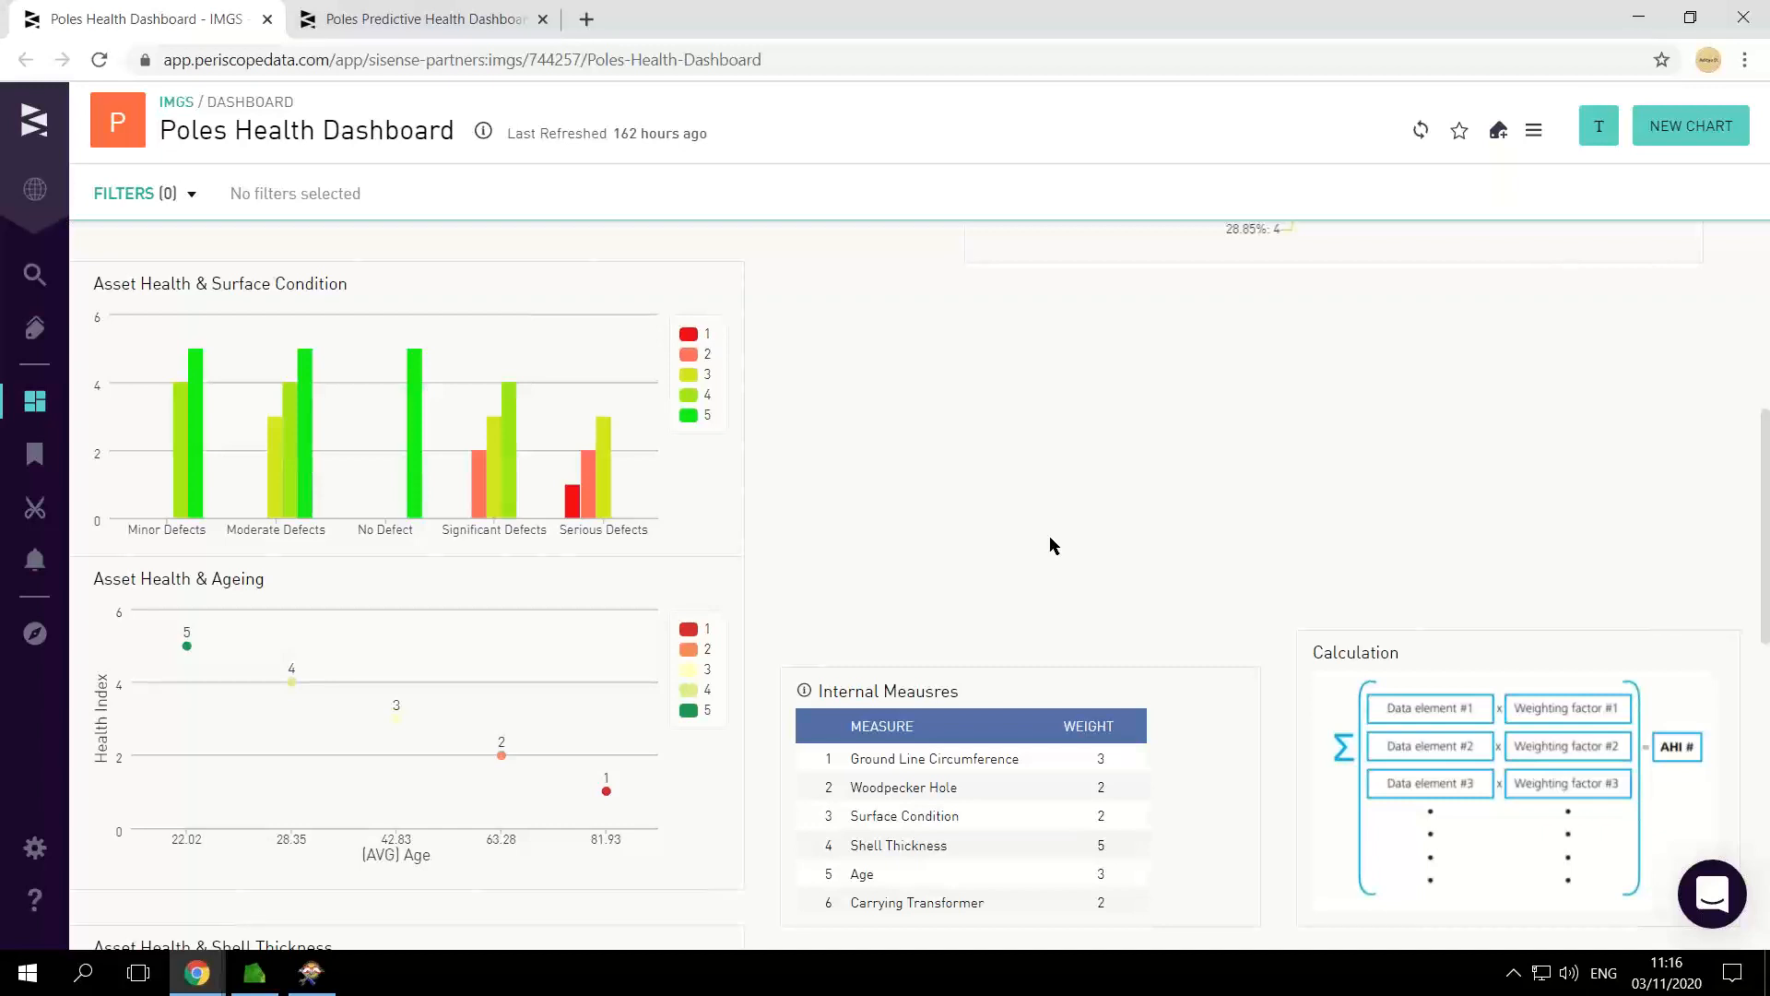
pyautogui.hotkey('alt', 'Tab')
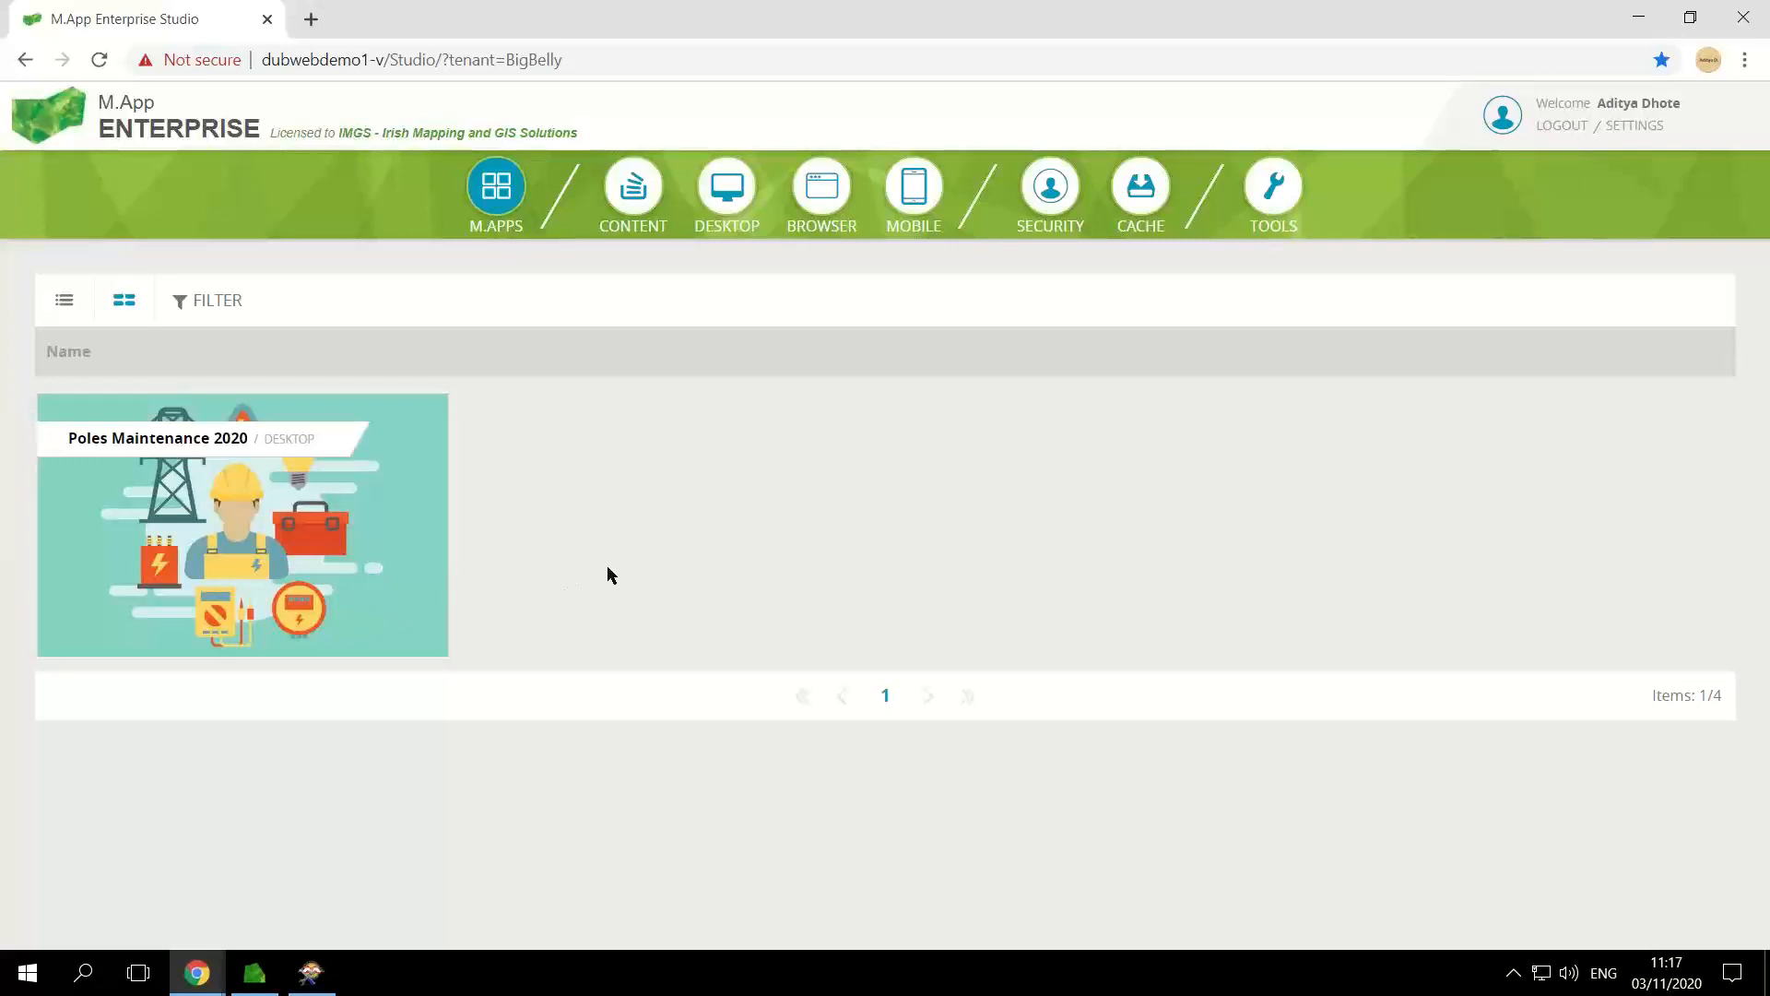
pyautogui.hotkey('alt', 'Tab')
pyautogui.hotkey('alt', 'Tab')
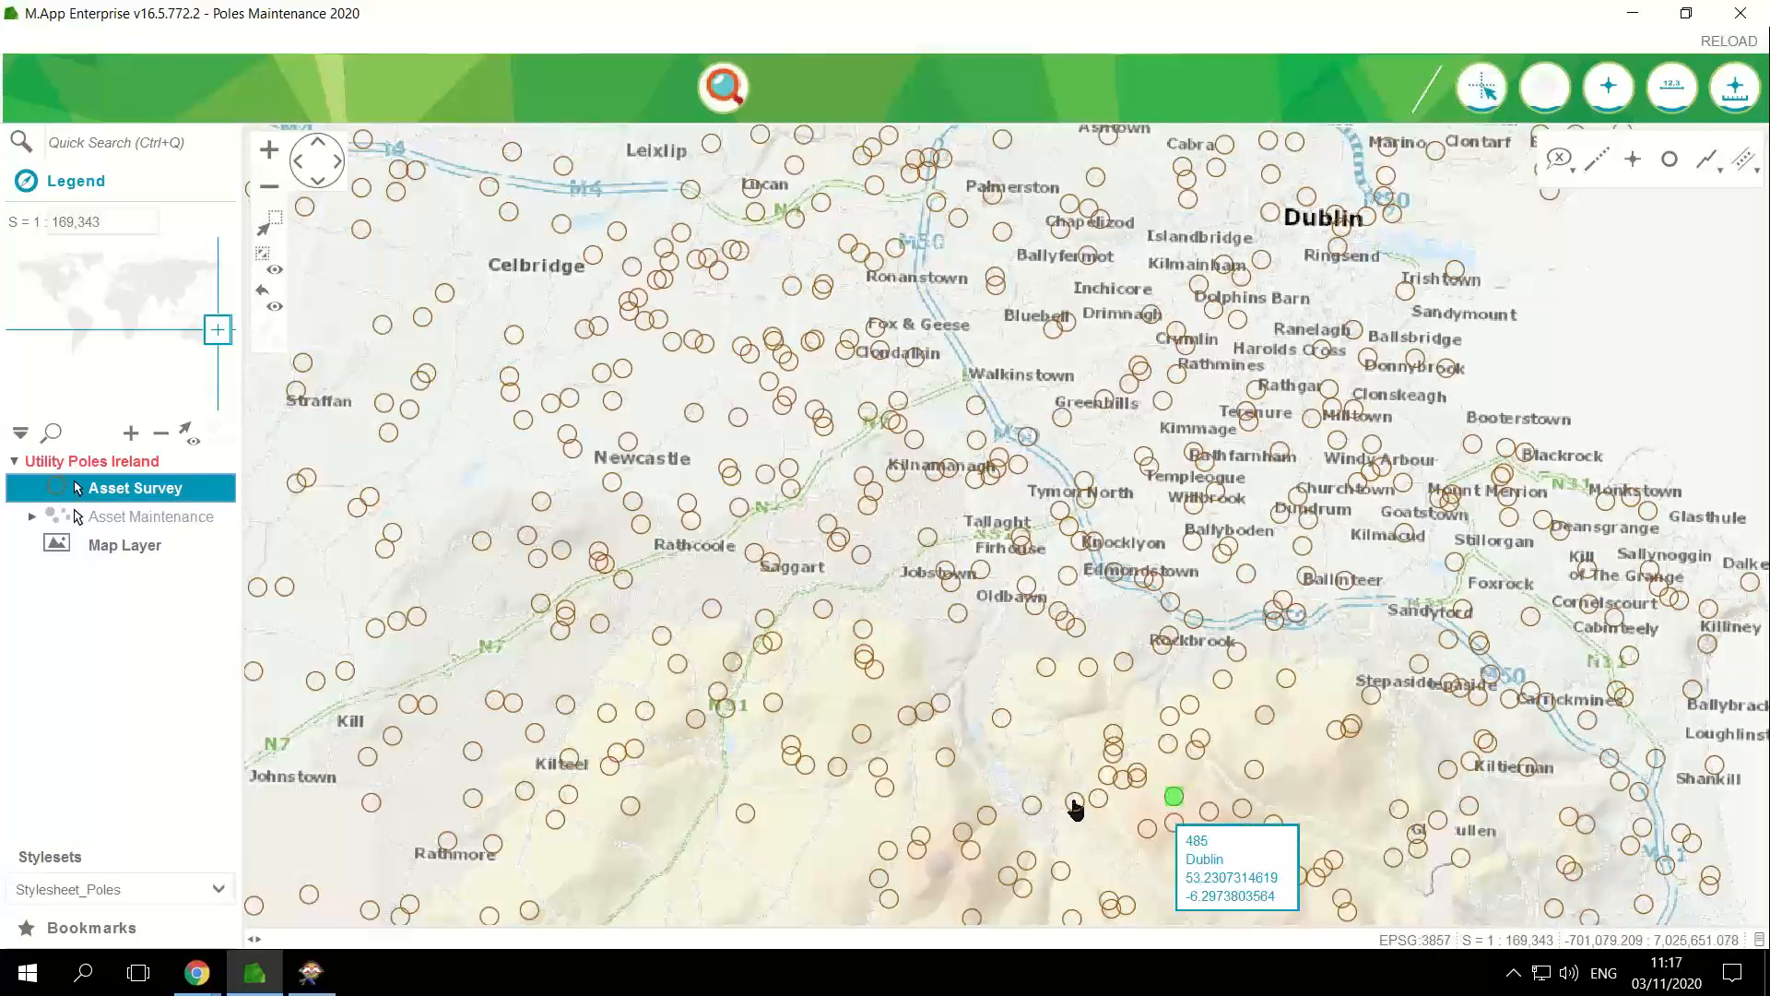
# Step: Open the Fill Survey Data form for the pole just southwest of Walkinstown on the map
pyautogui.moveTo(1045, 821)
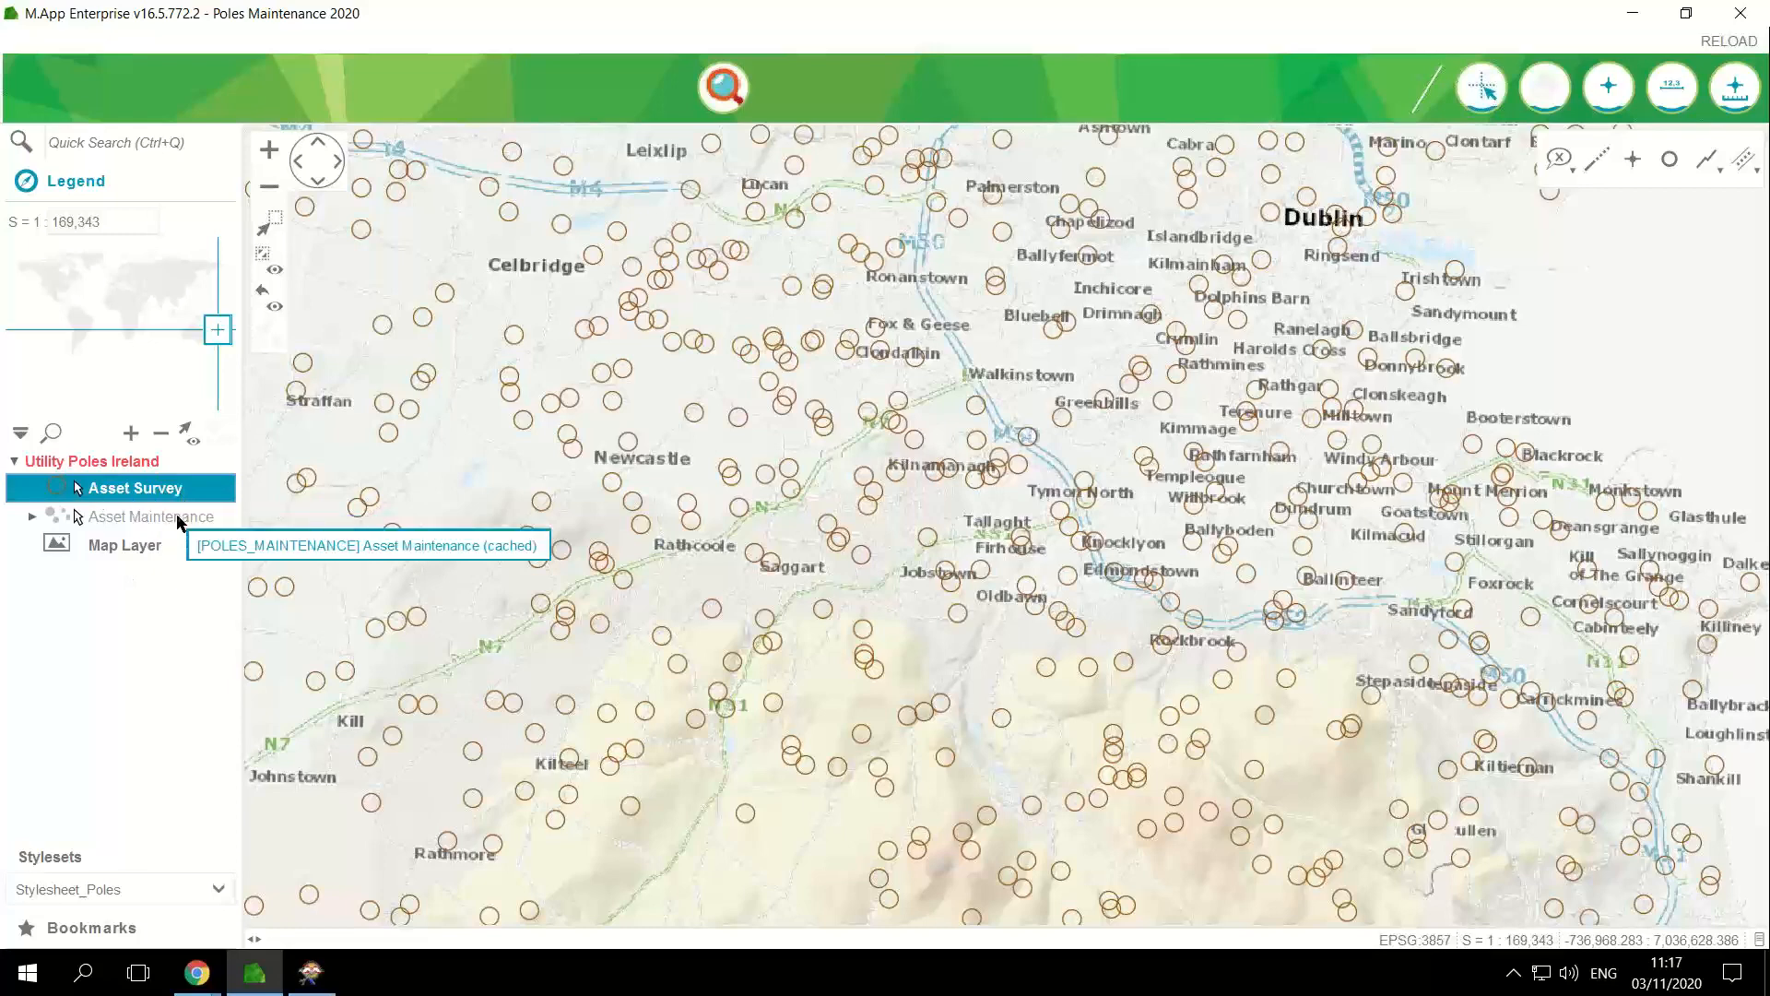
pyautogui.moveTo(900, 411)
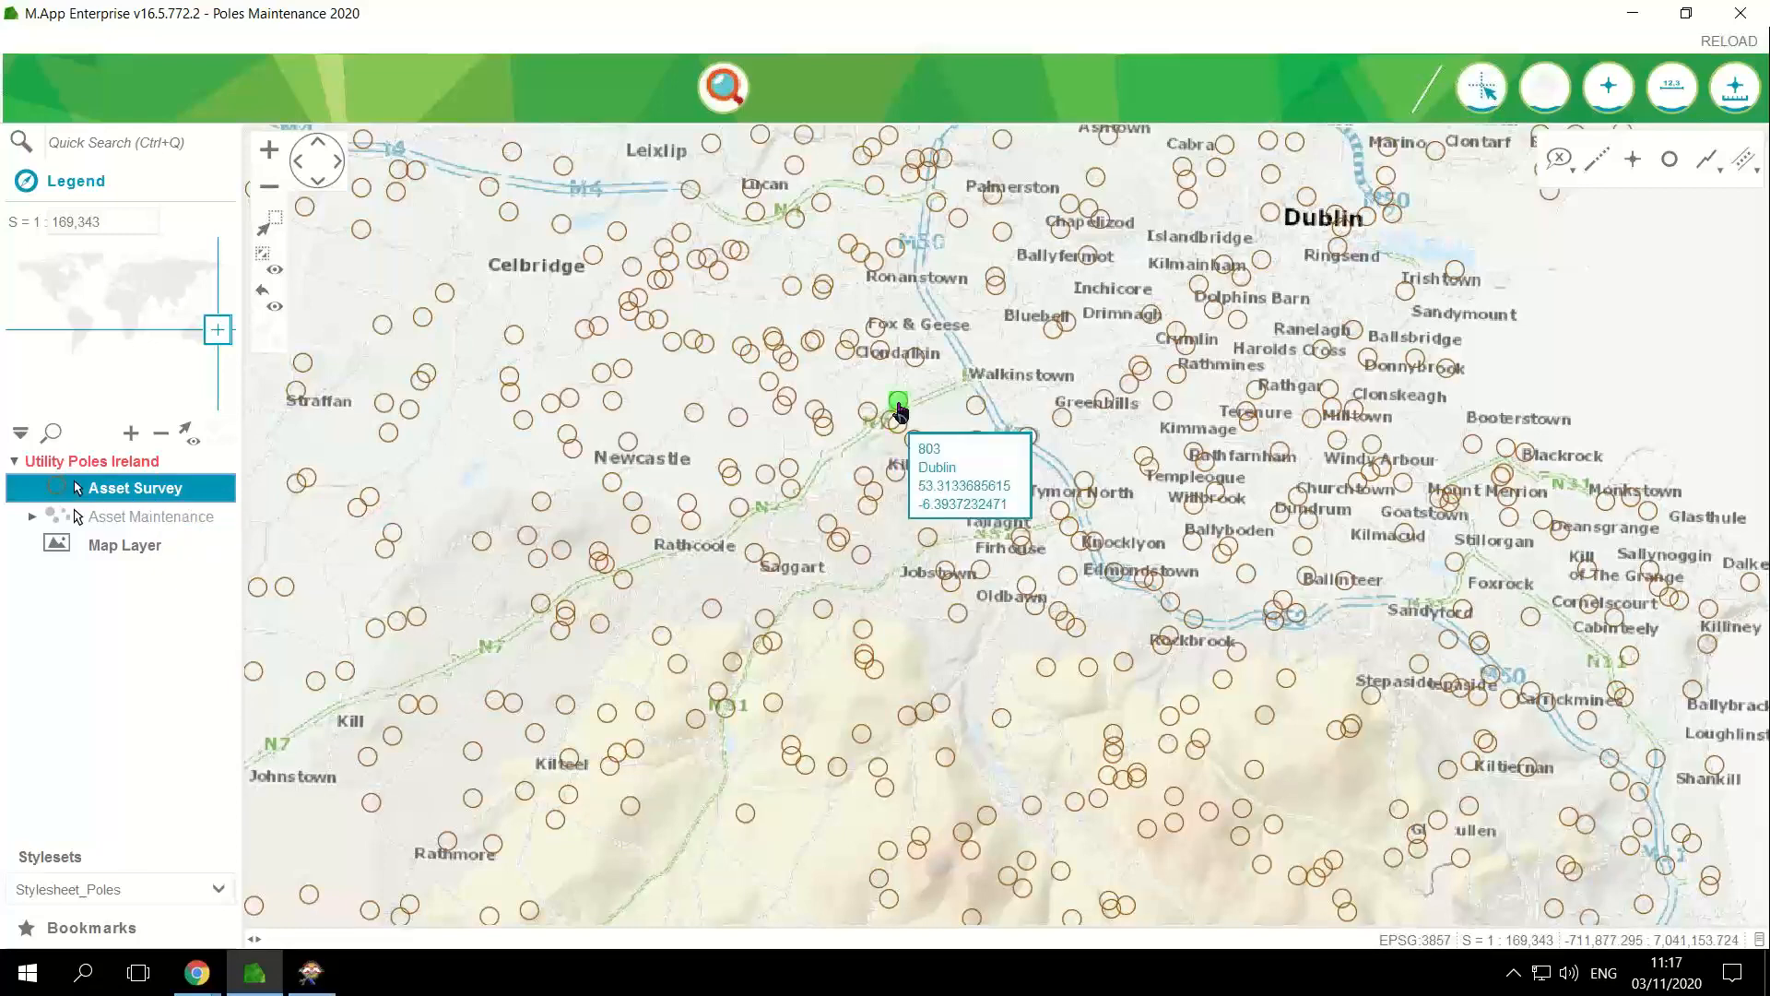
pyautogui.moveTo(968, 409)
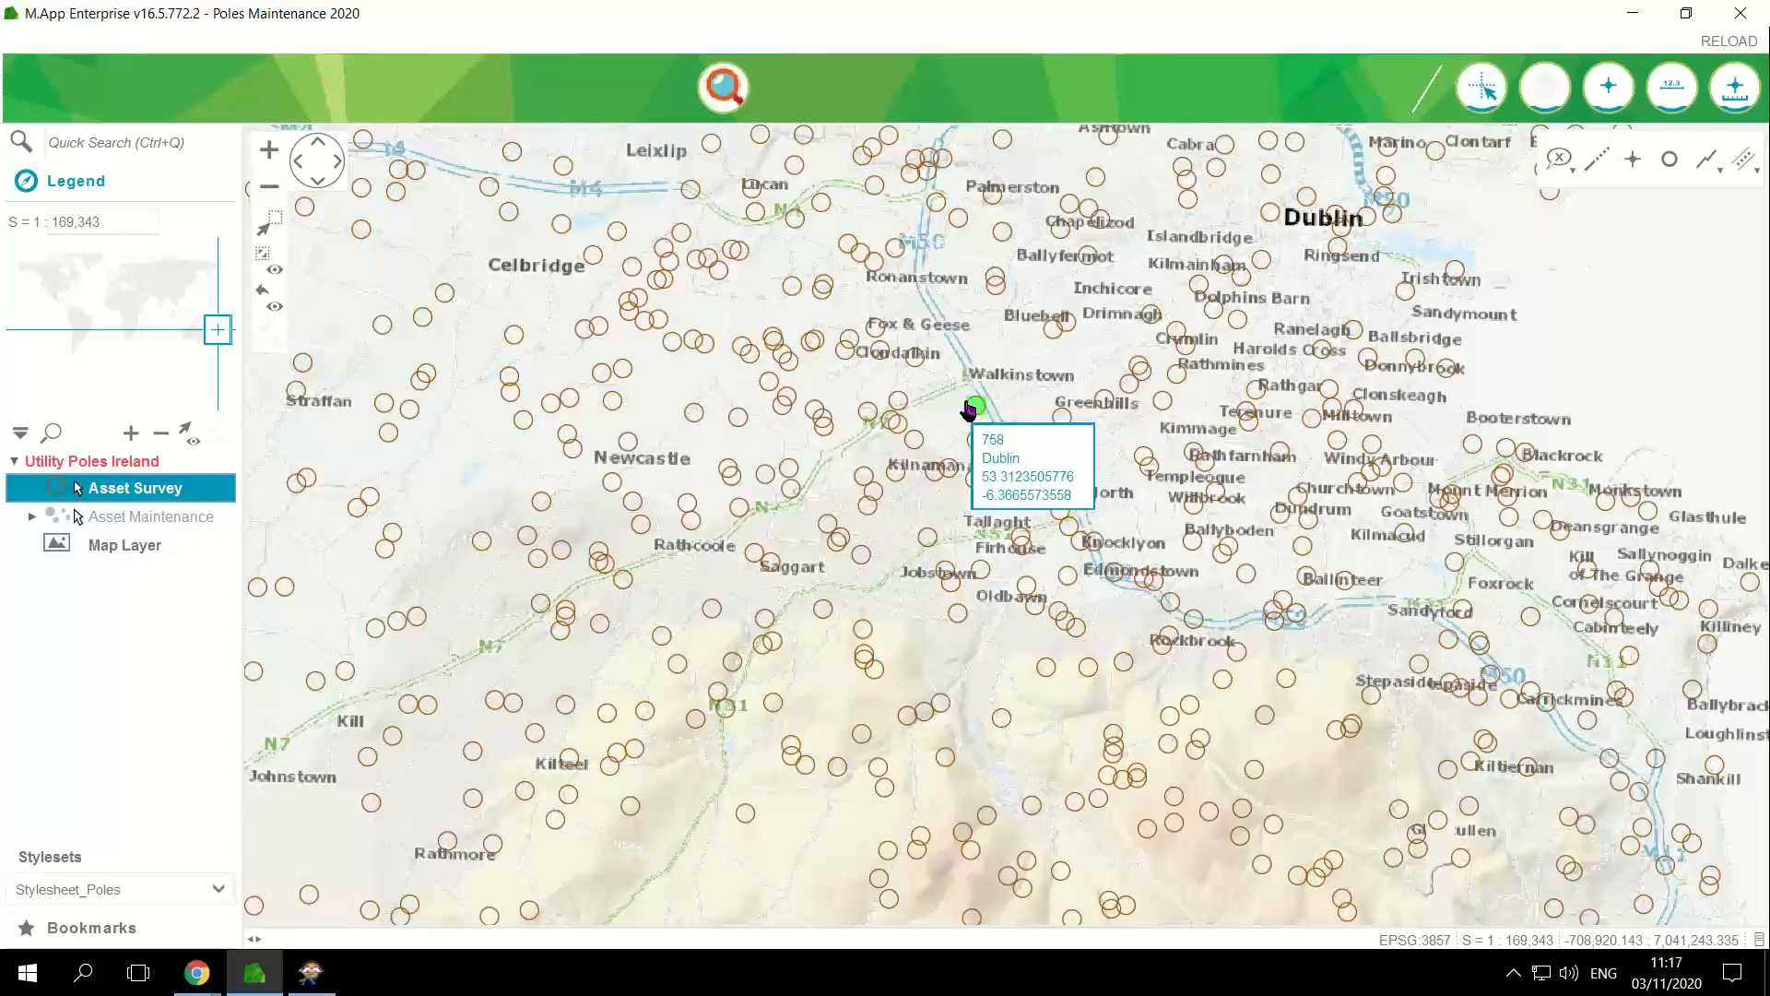
pyautogui.rightClick(970, 407)
pyautogui.moveTo(1199, 417)
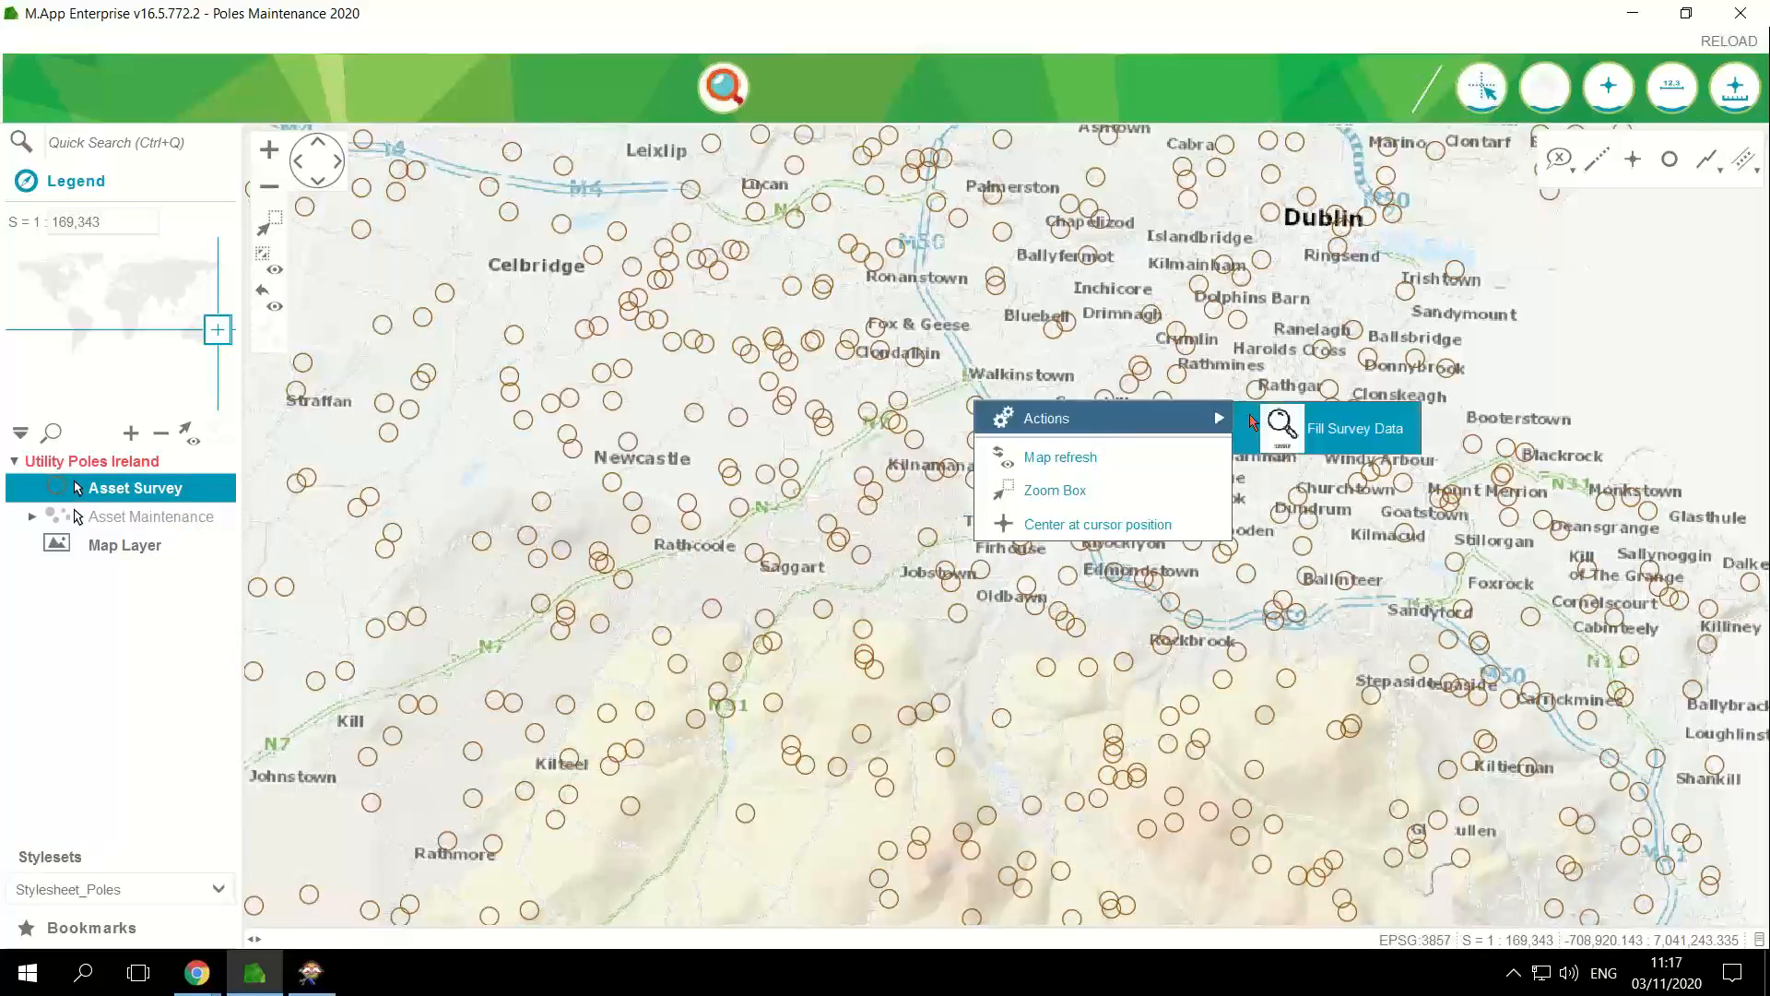
pyautogui.click(1352, 424)
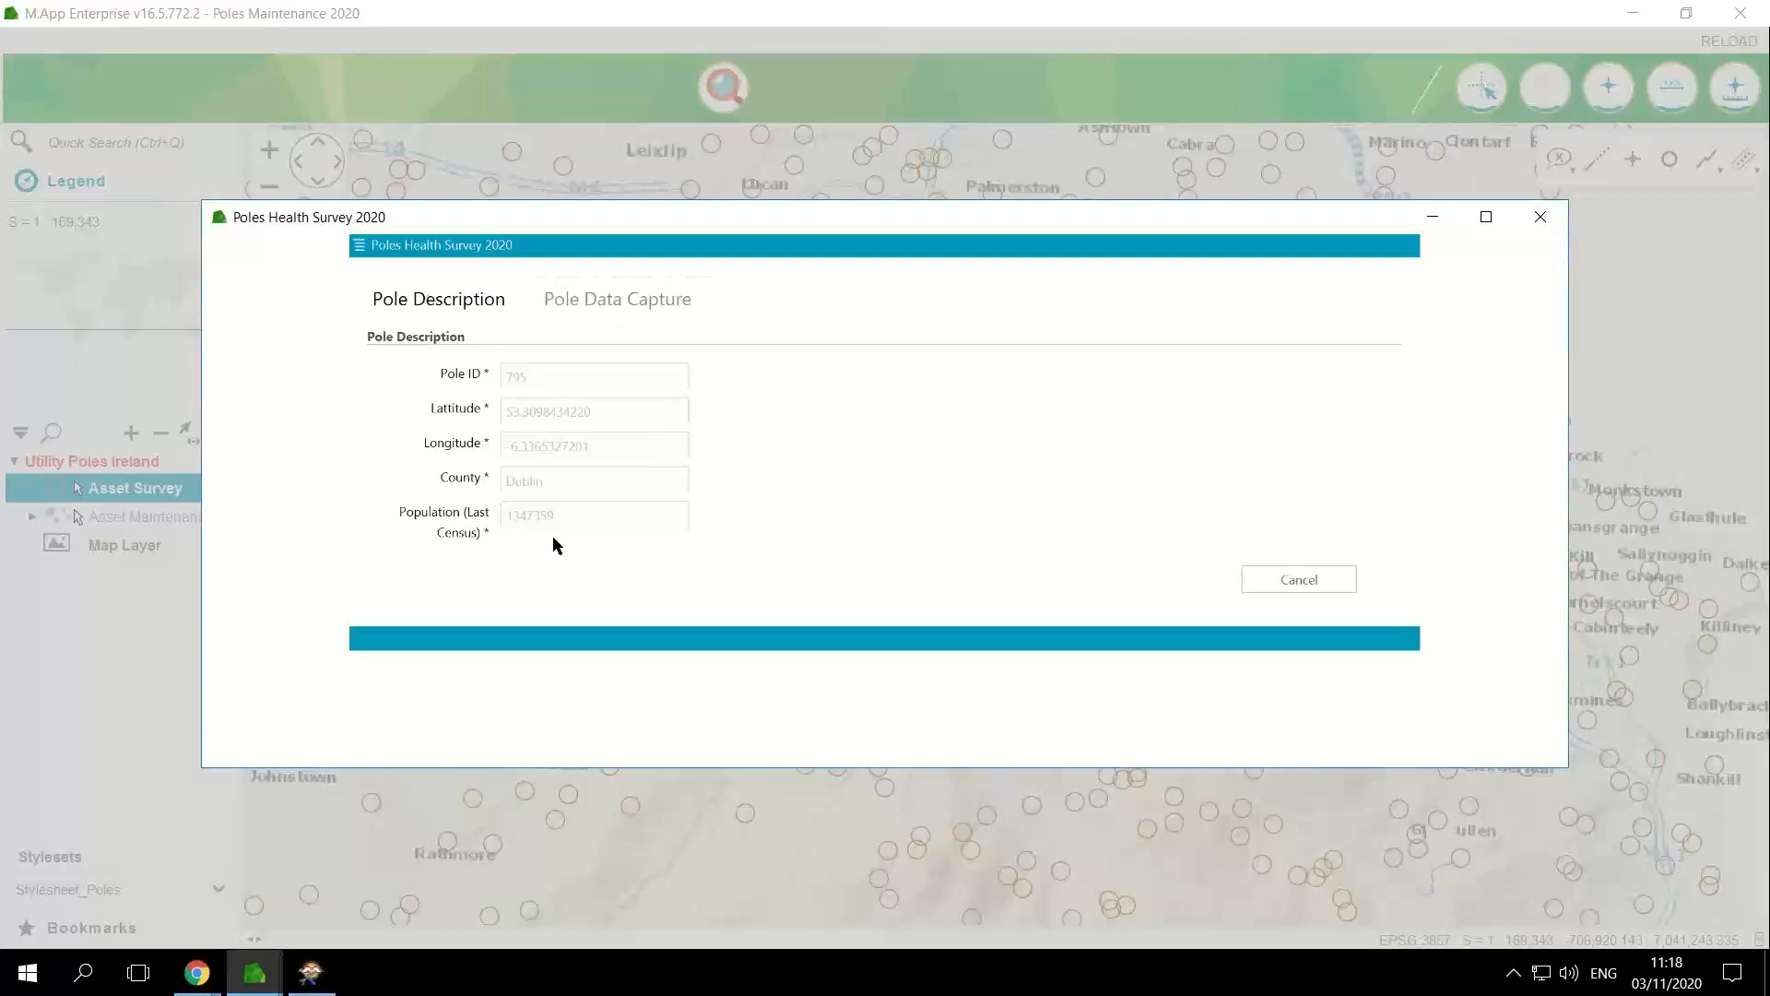
# Step: In Pole Data Capture, set Surface Condition to Serious Defects, Woodpecker Hole to Yes and Carrying Transformer to Three-phase
pyautogui.click(656, 303)
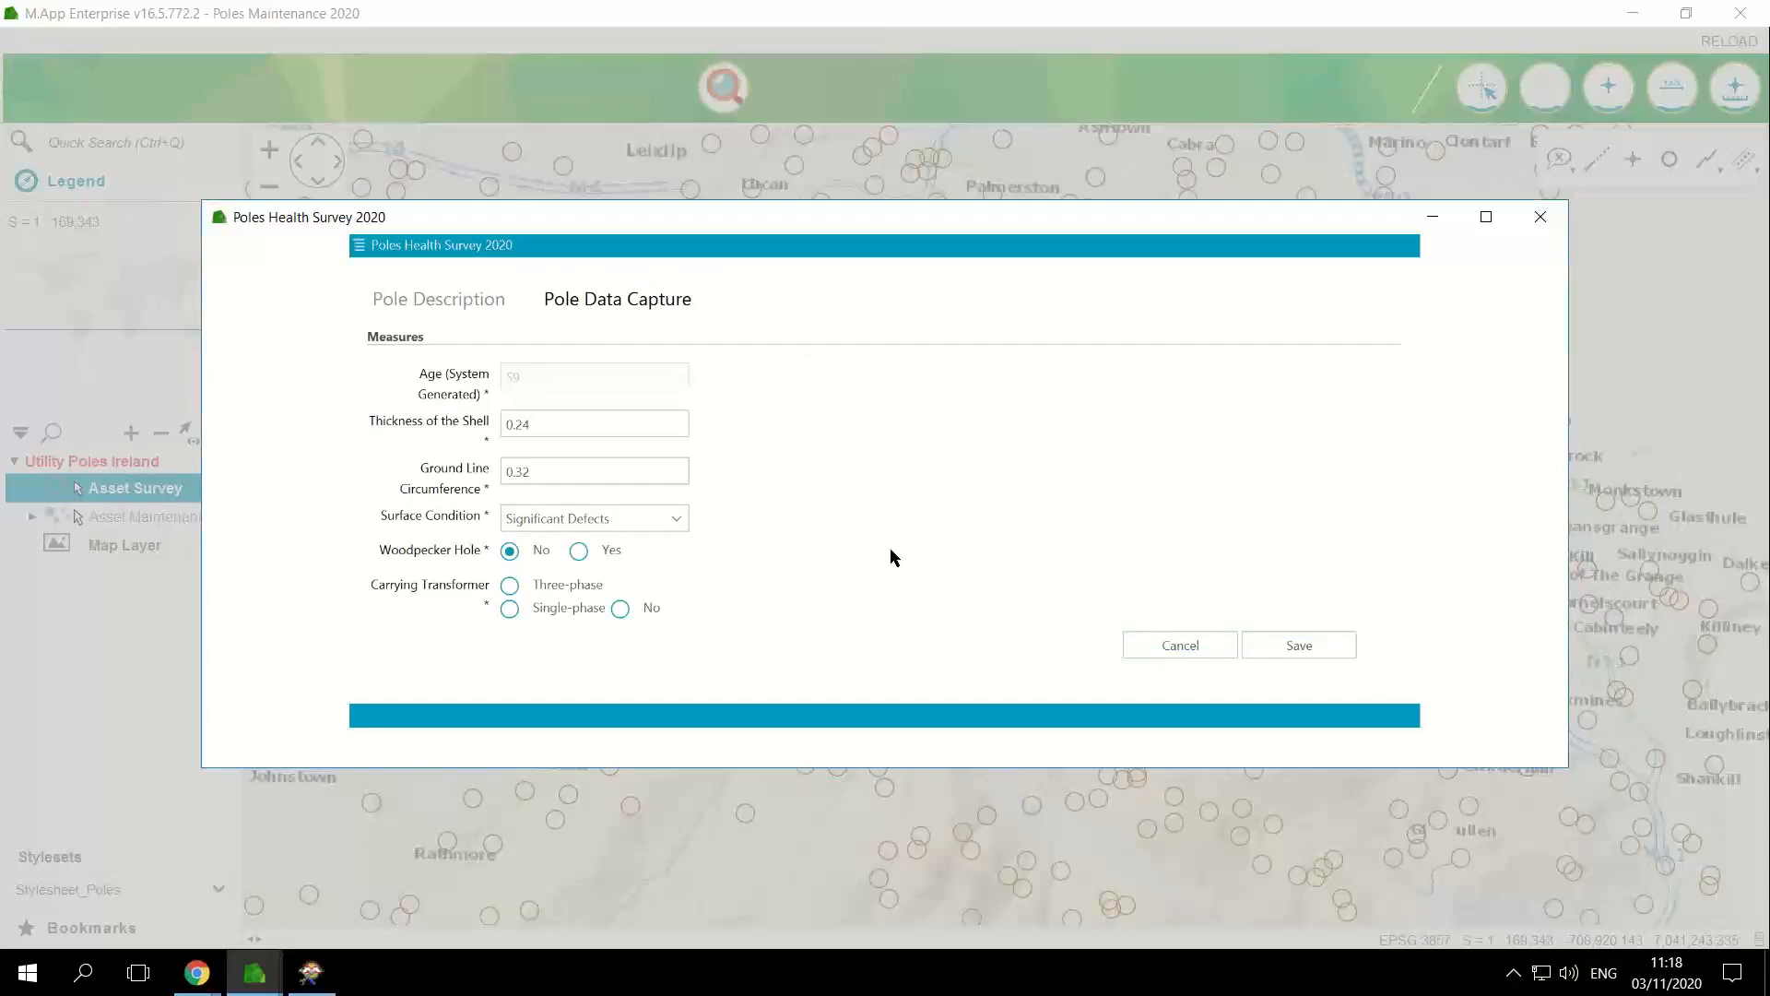
pyautogui.click(604, 425)
pyautogui.click(611, 475)
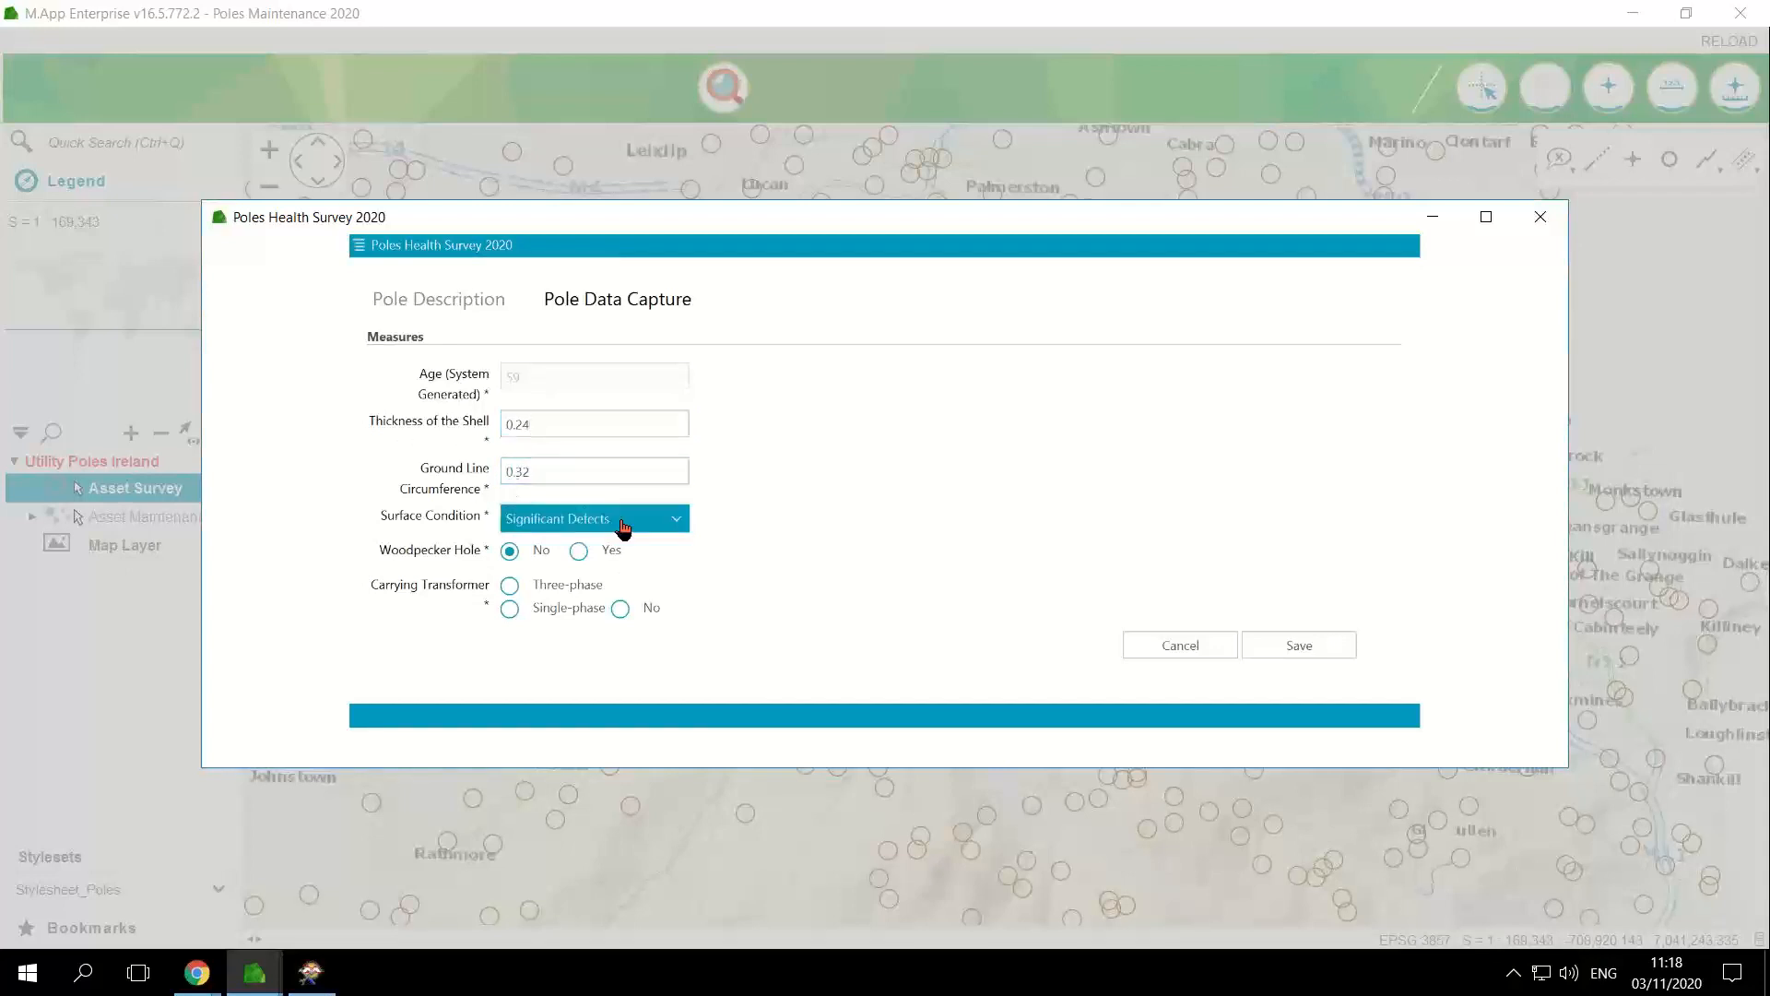
pyautogui.click(678, 518)
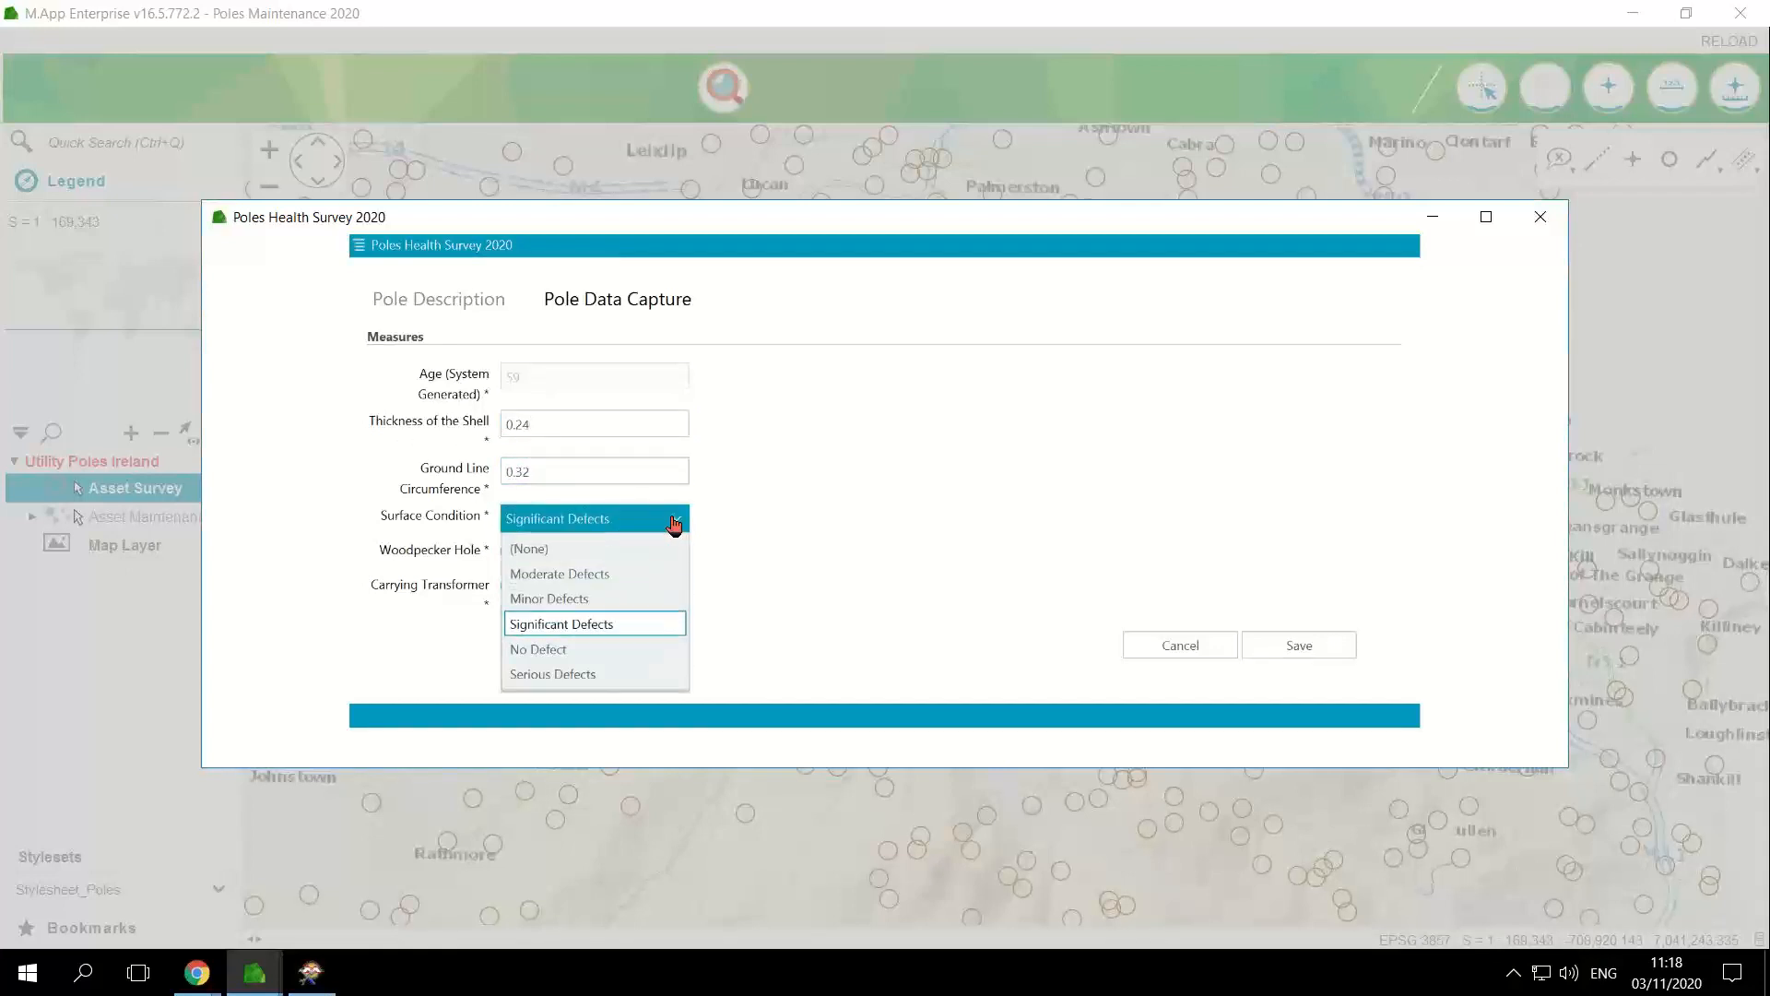
pyautogui.click(536, 674)
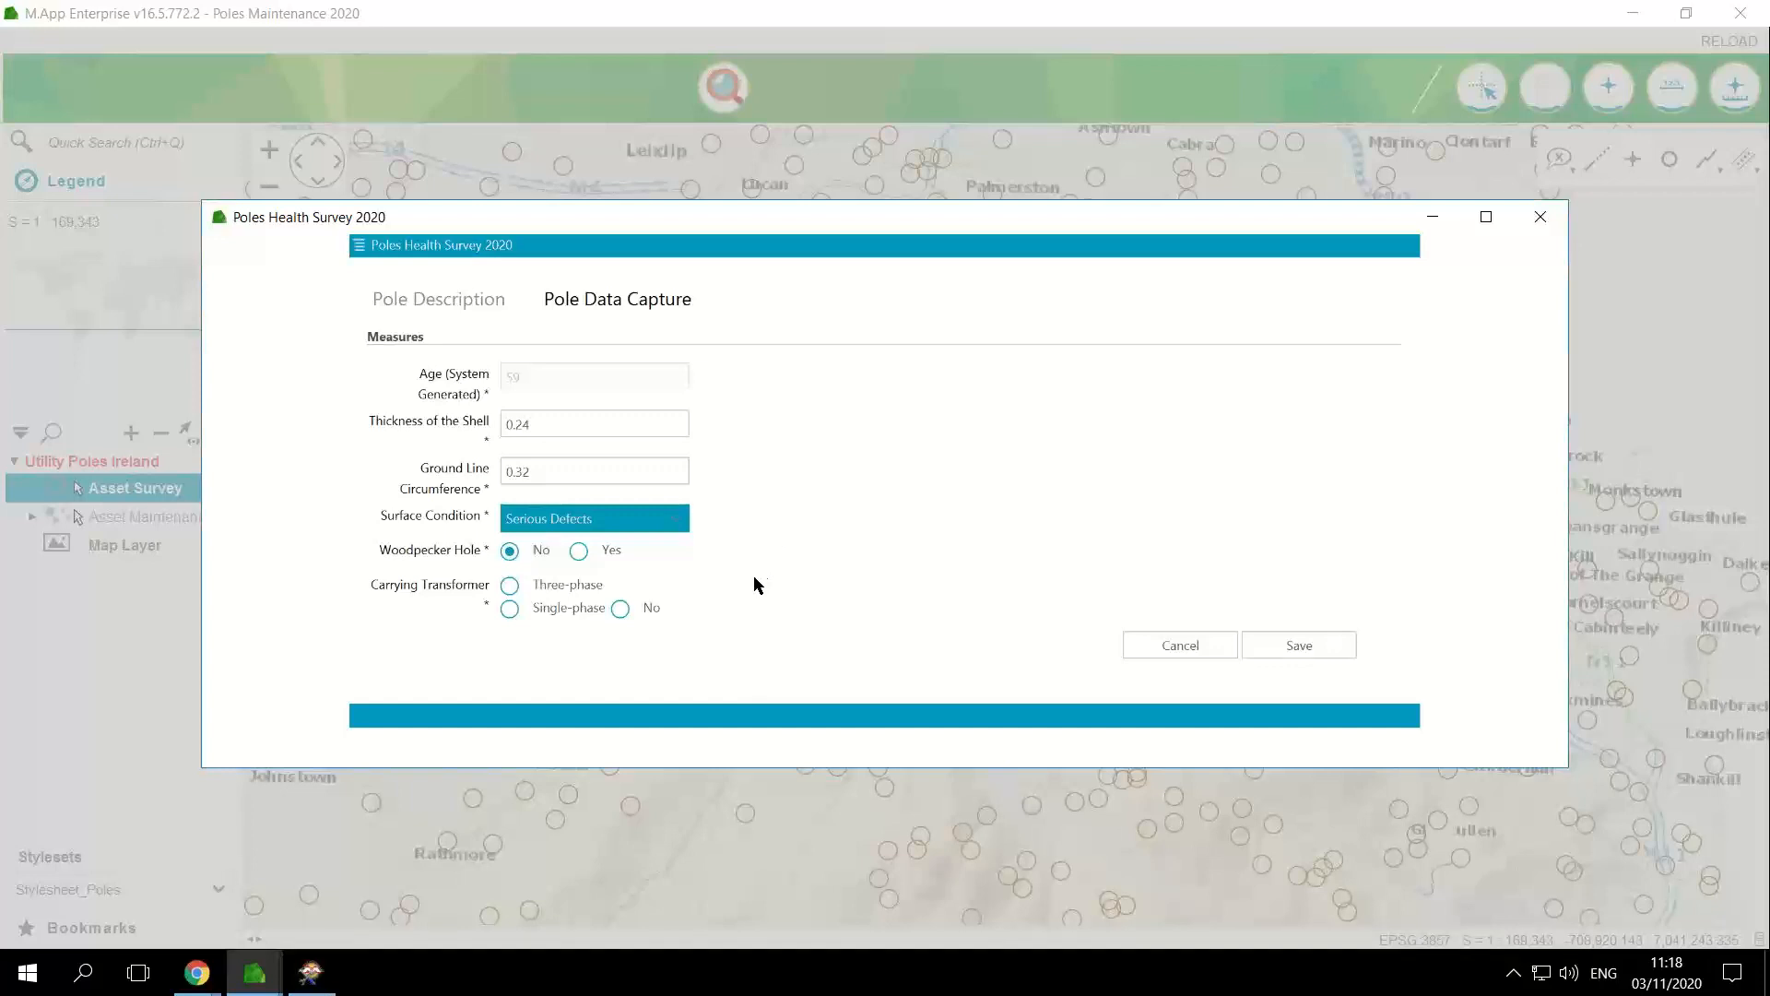
pyautogui.click(580, 552)
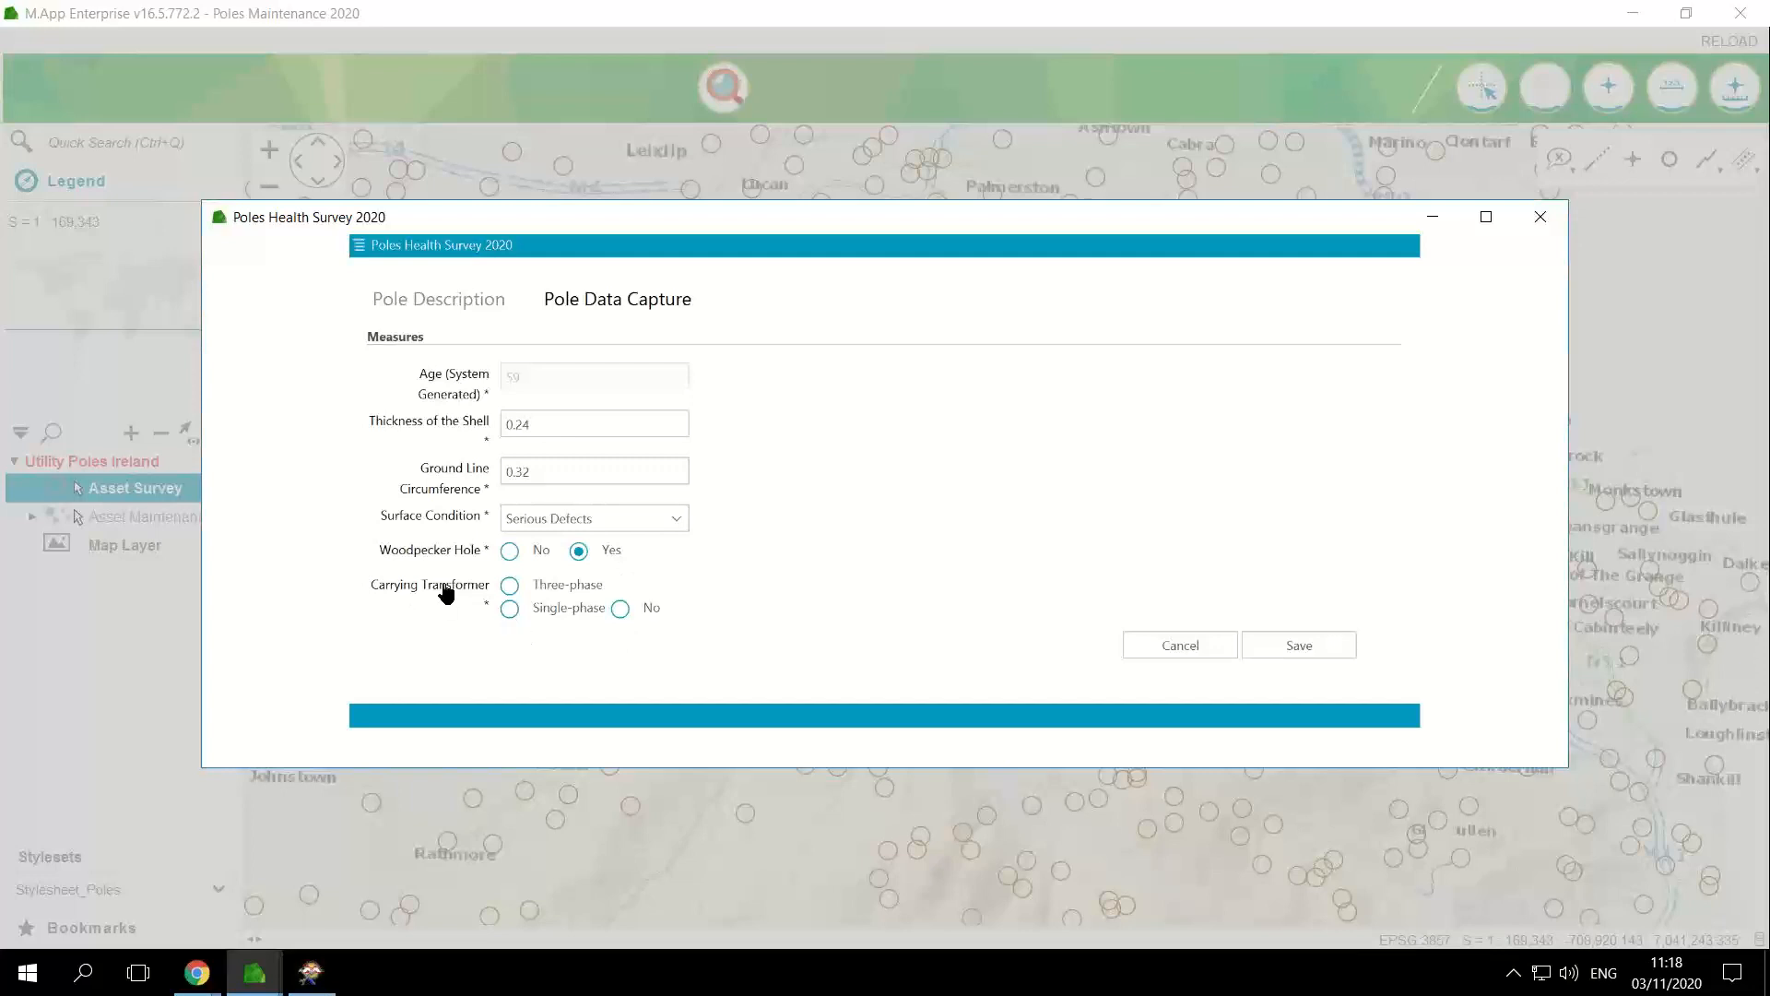
pyautogui.click(510, 608)
pyautogui.click(510, 585)
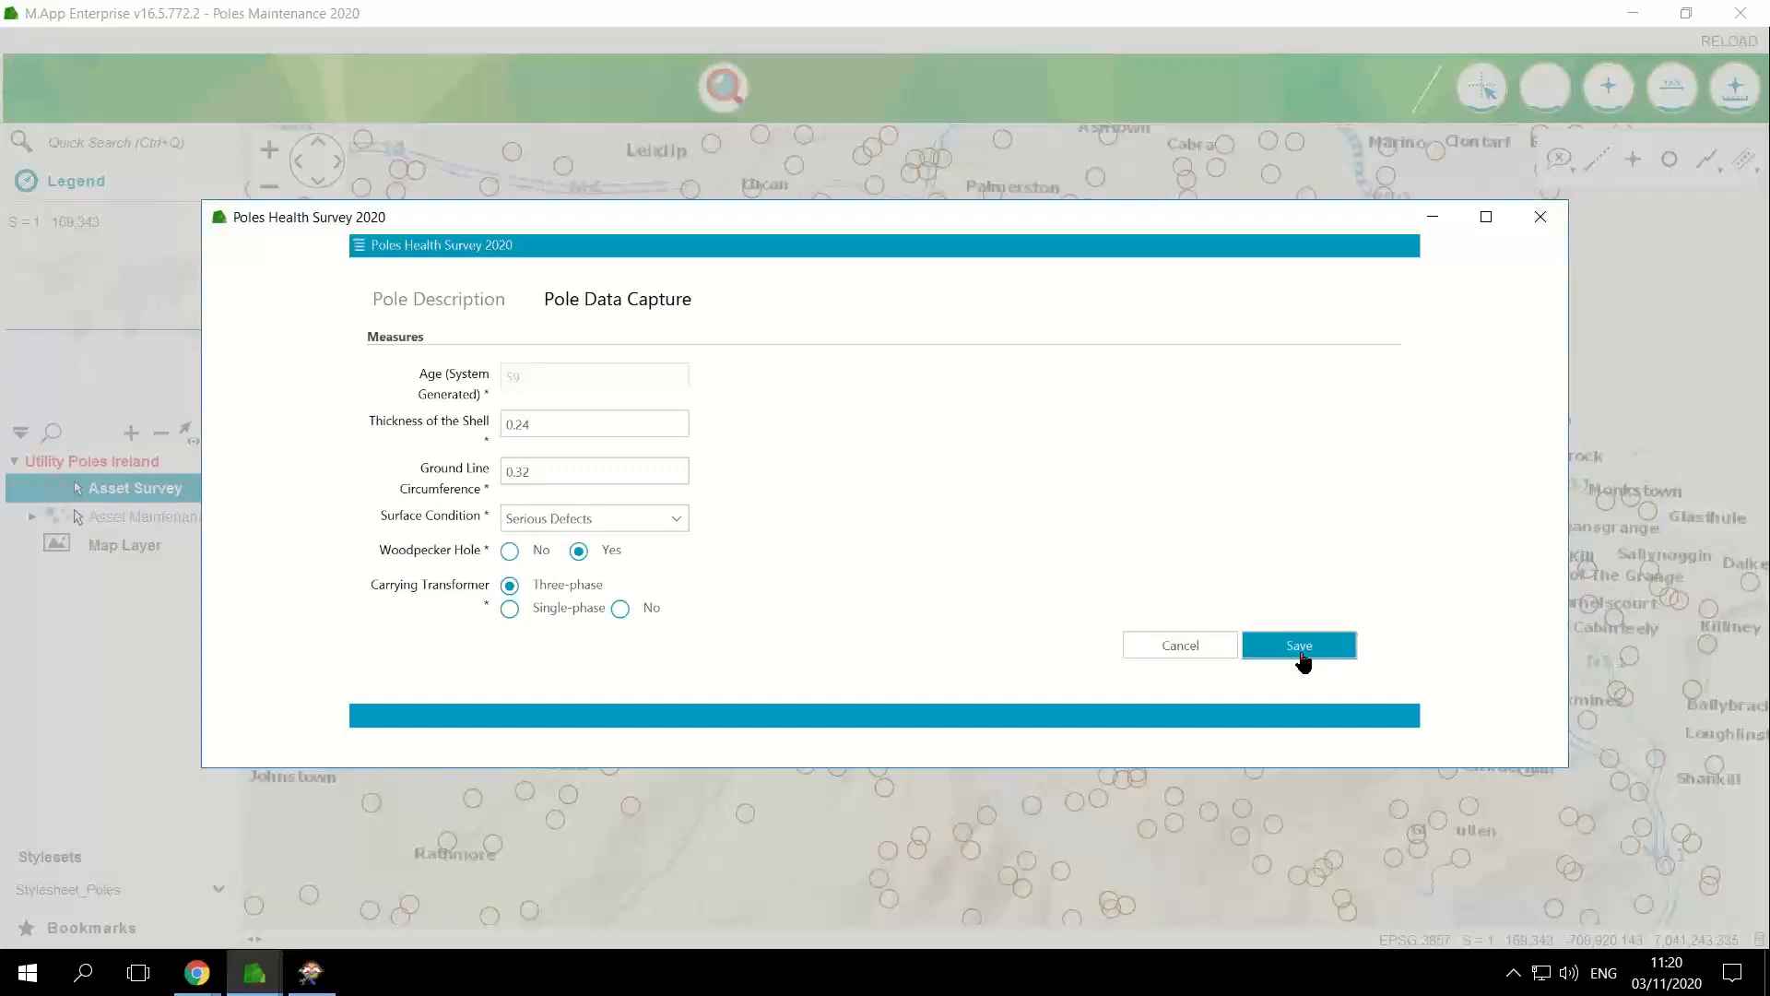
# Step: Save the captured pole data and close the Poles Health Survey 2020 form
pyautogui.click(1300, 646)
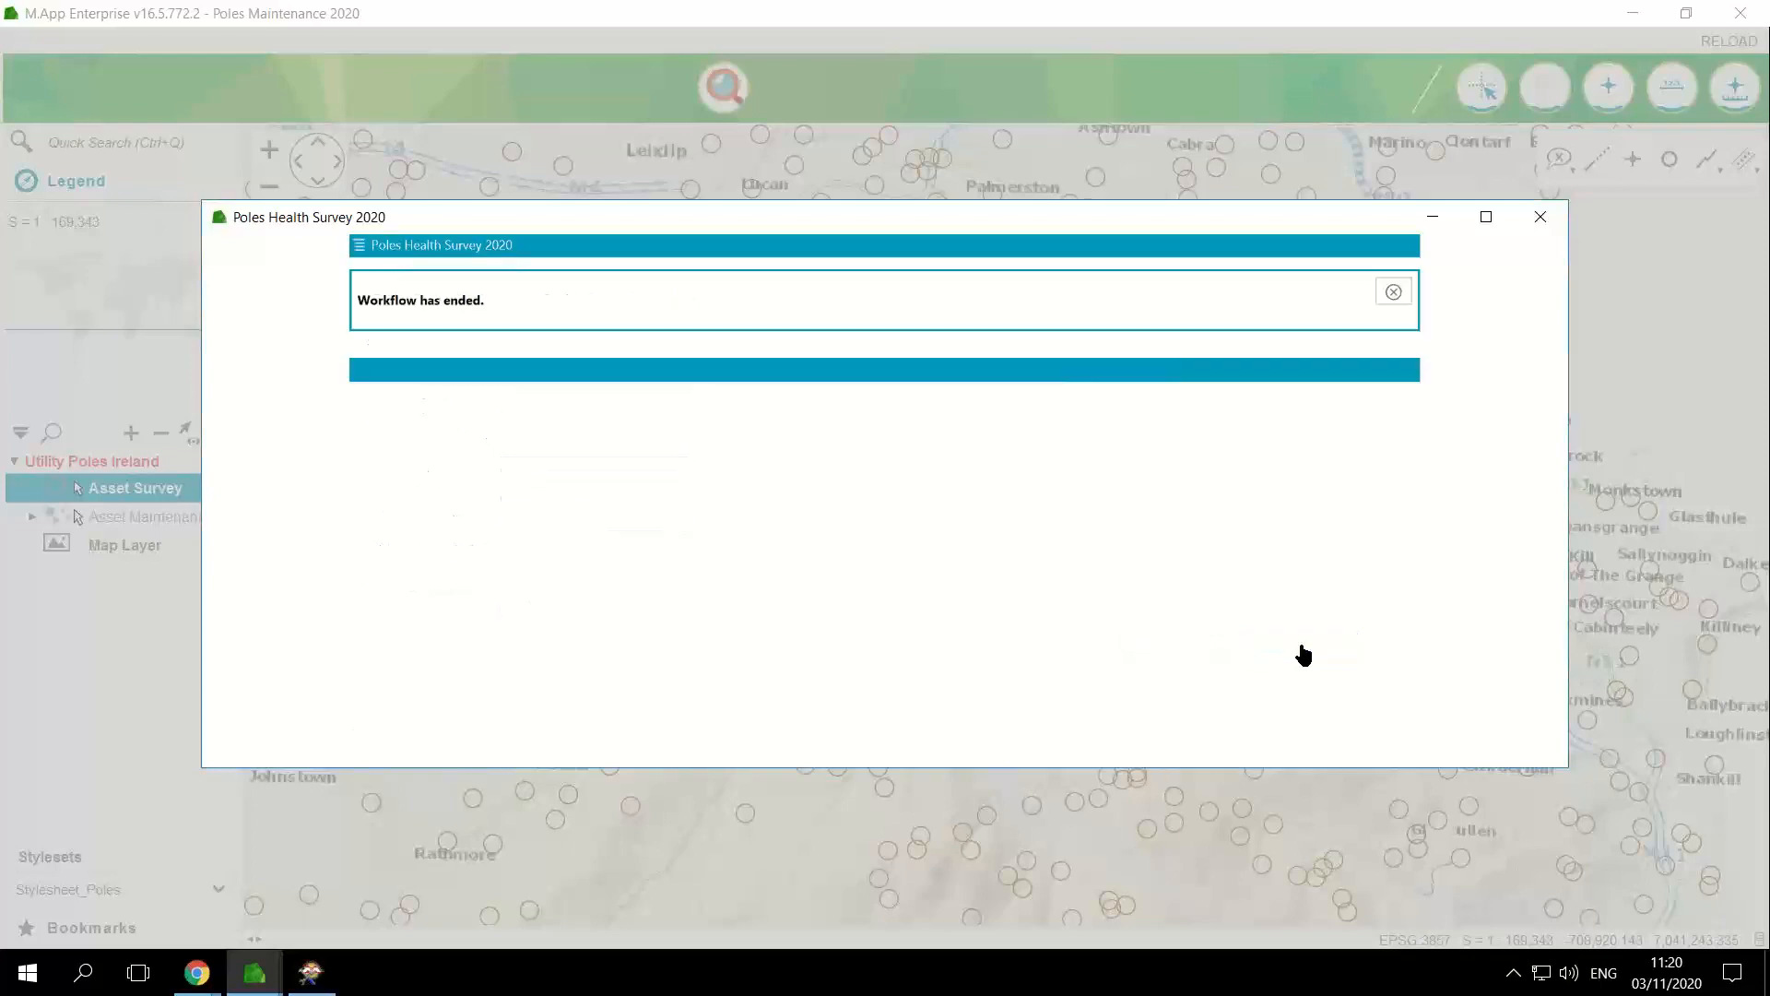
pyautogui.click(1387, 290)
pyautogui.click(1553, 220)
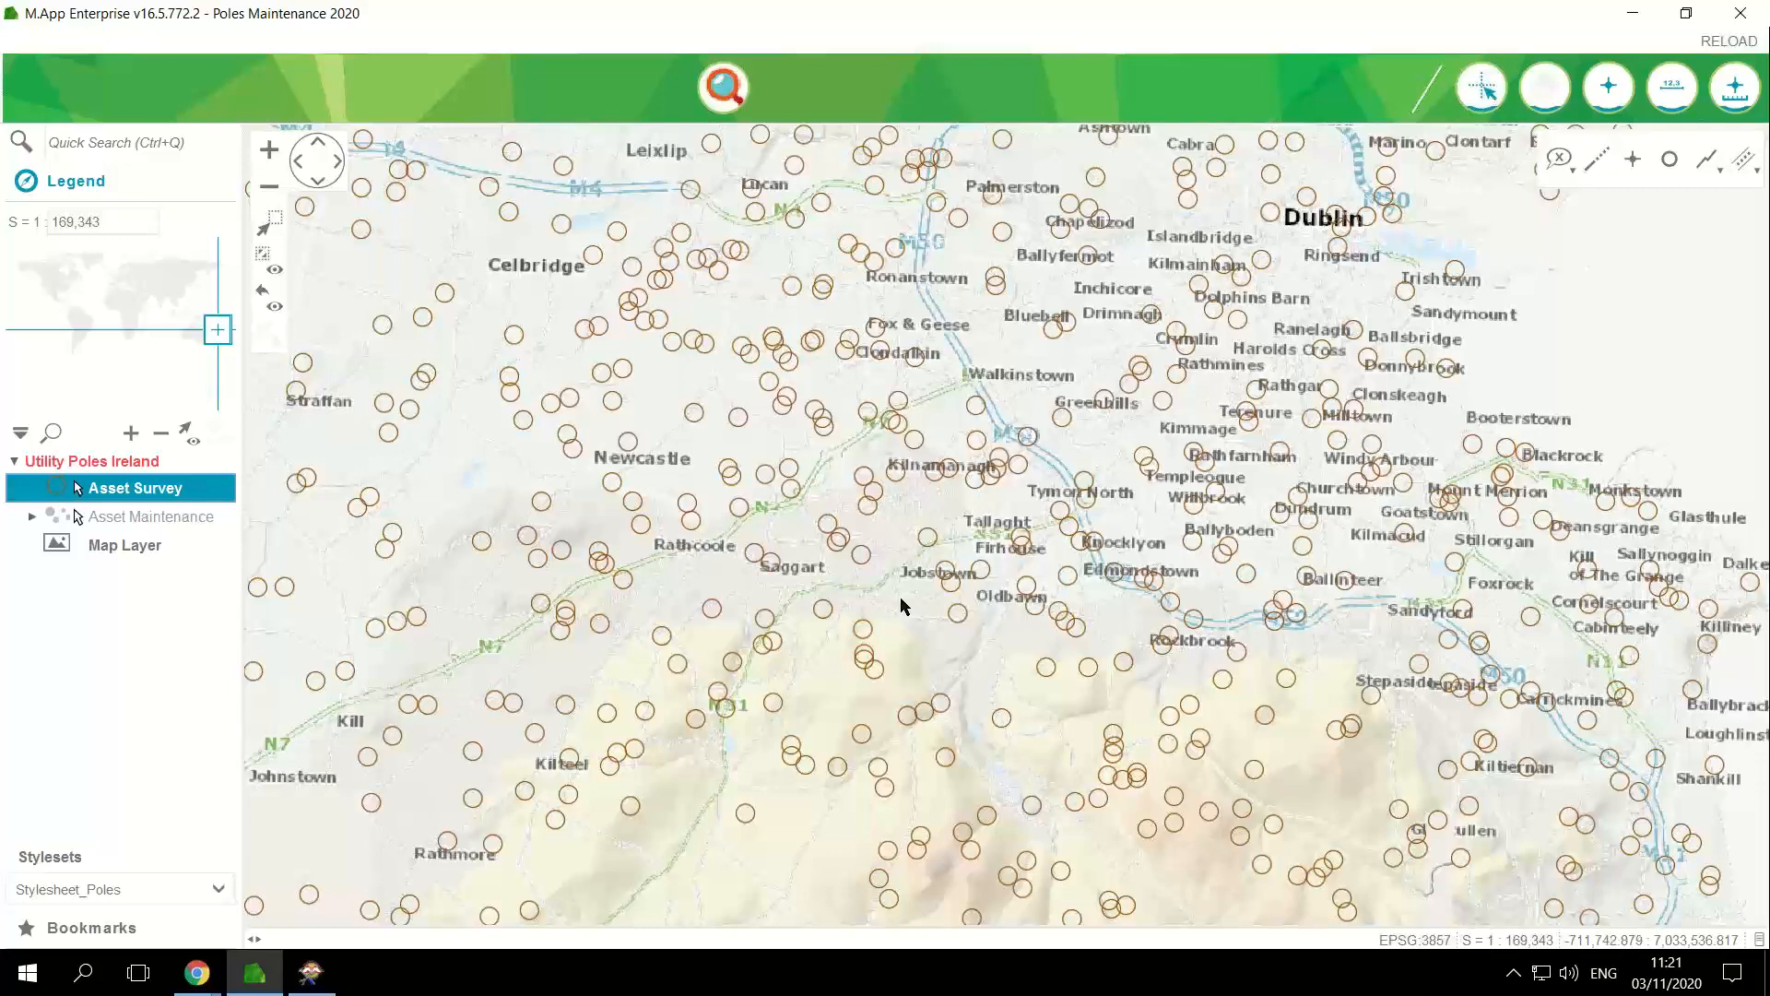
# Step: Switch back to the Poles Health Dashboard in Chrome and review the Dangerous Poles table and Asset Health chart
pyautogui.hotkey('alt', 'Tab')
pyautogui.hotkey('alt', 'Tab')
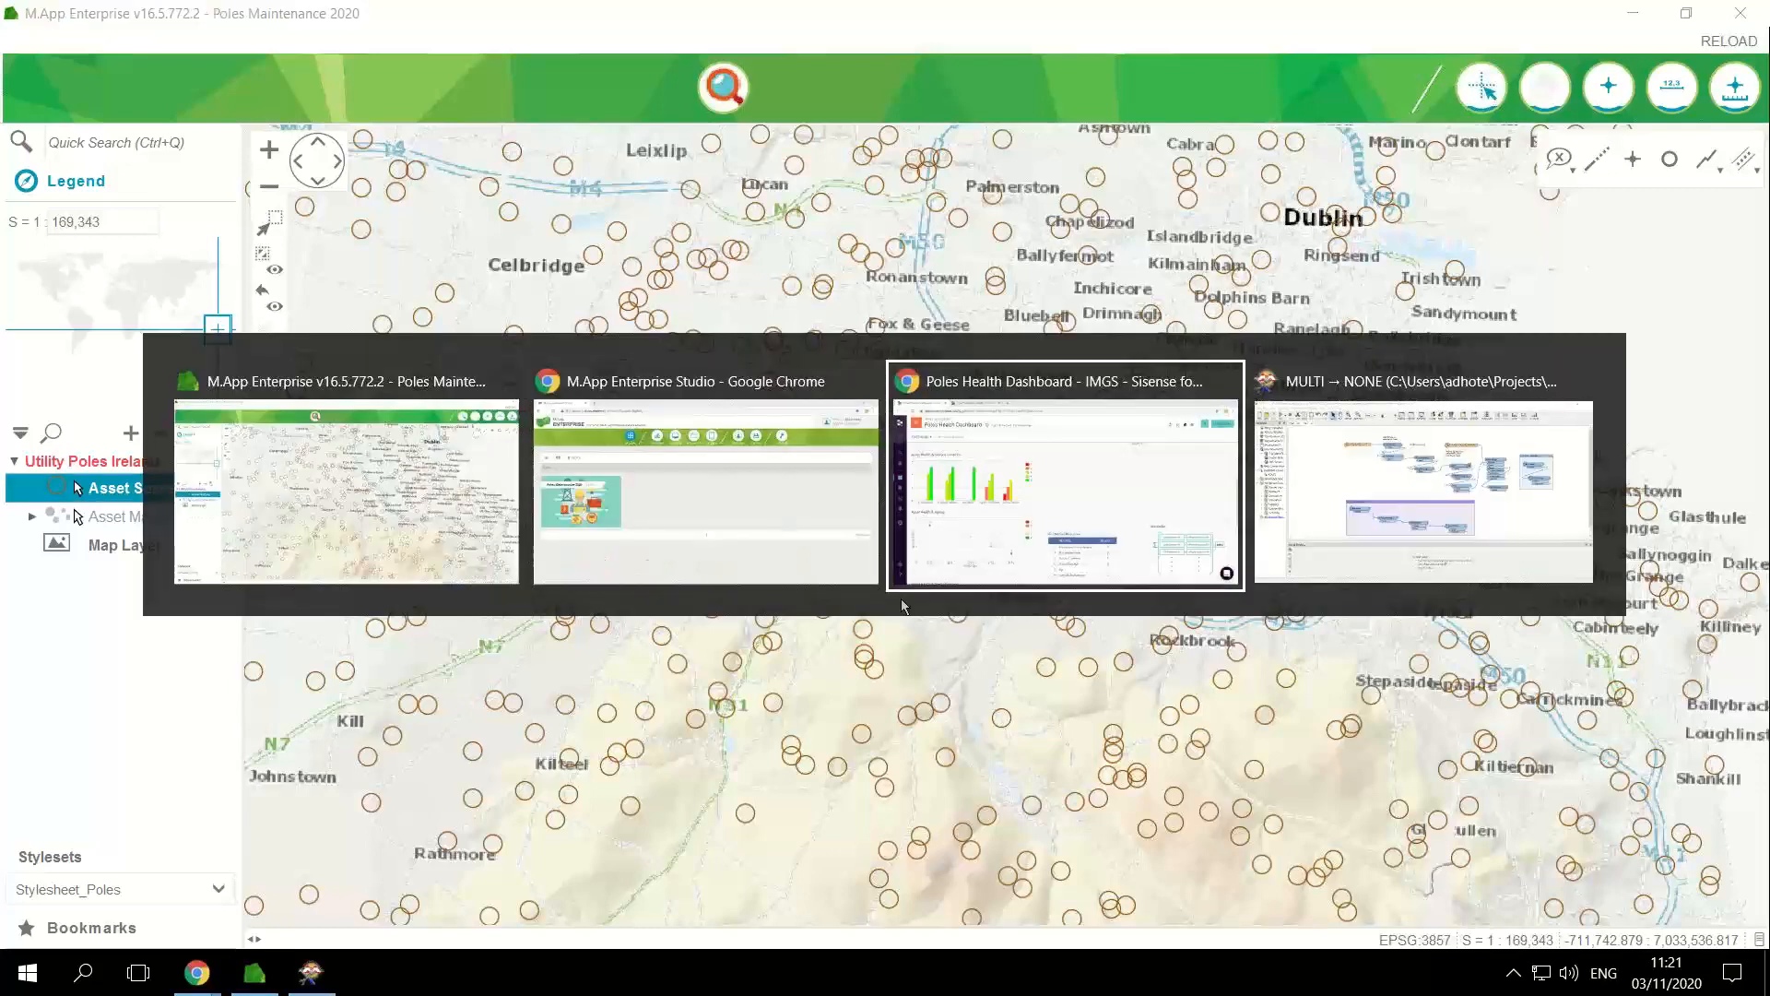
pyautogui.scroll(5, 915, 583)
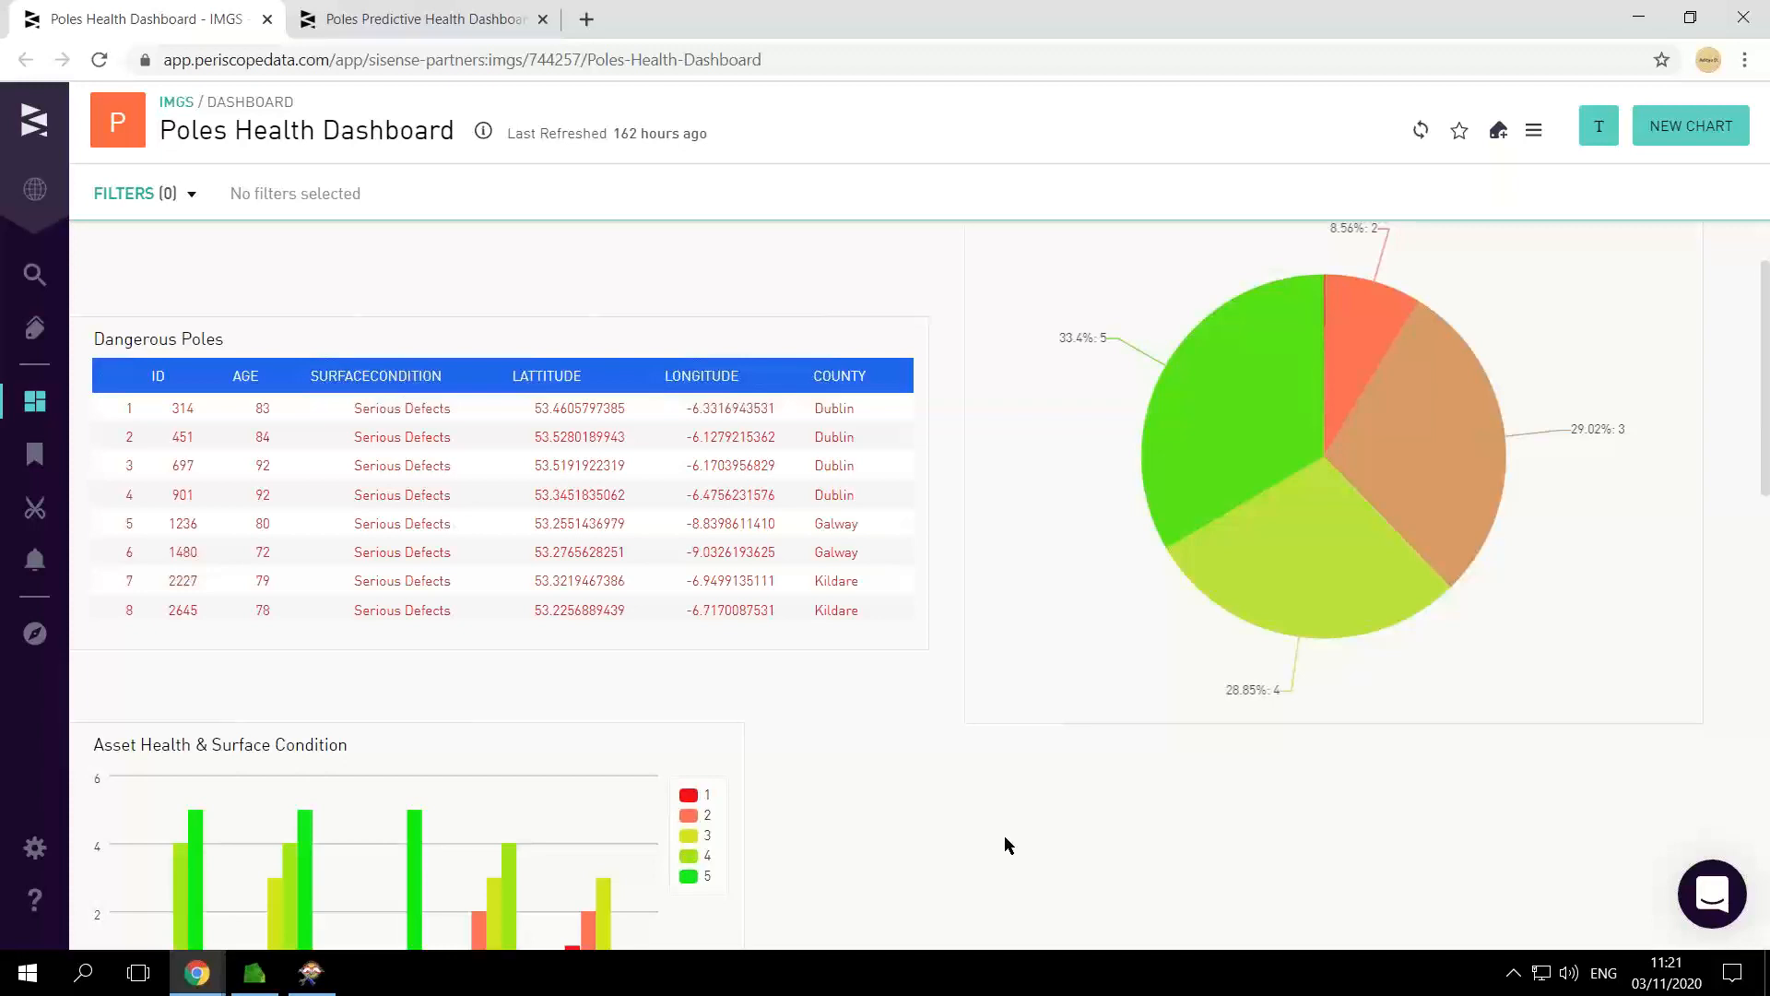
pyautogui.scroll(1, 981, 802)
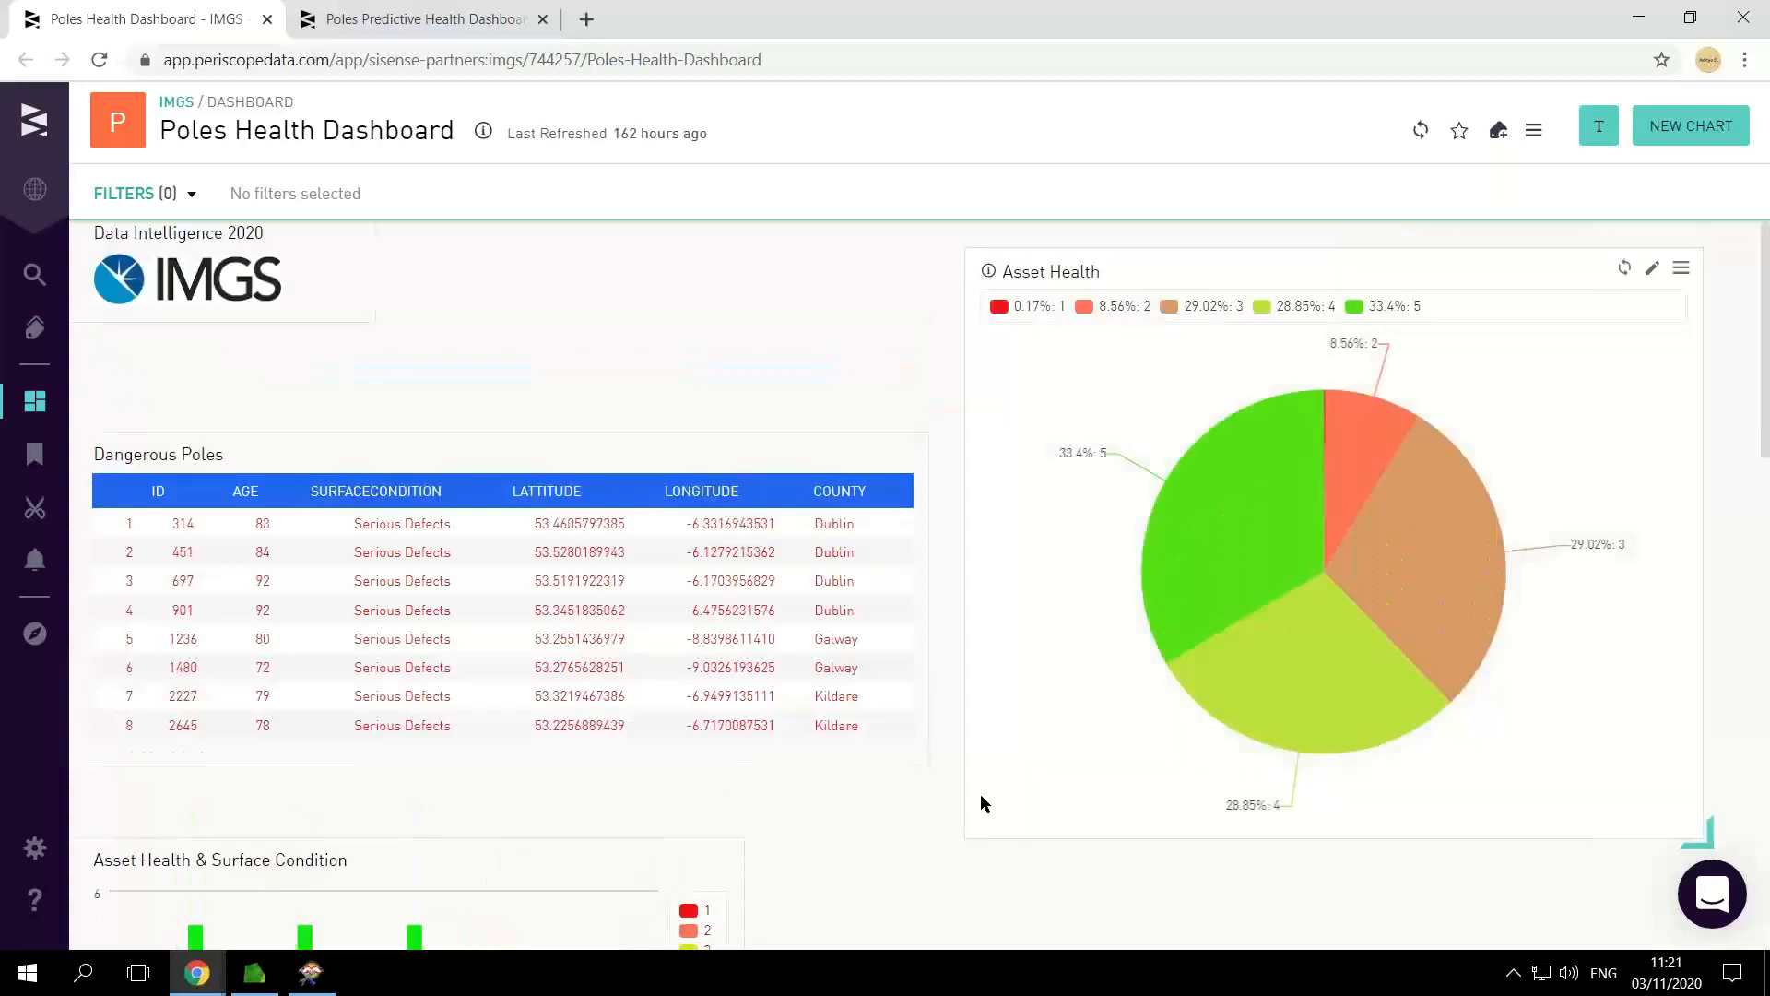
pyautogui.scroll(-2, 904, 784)
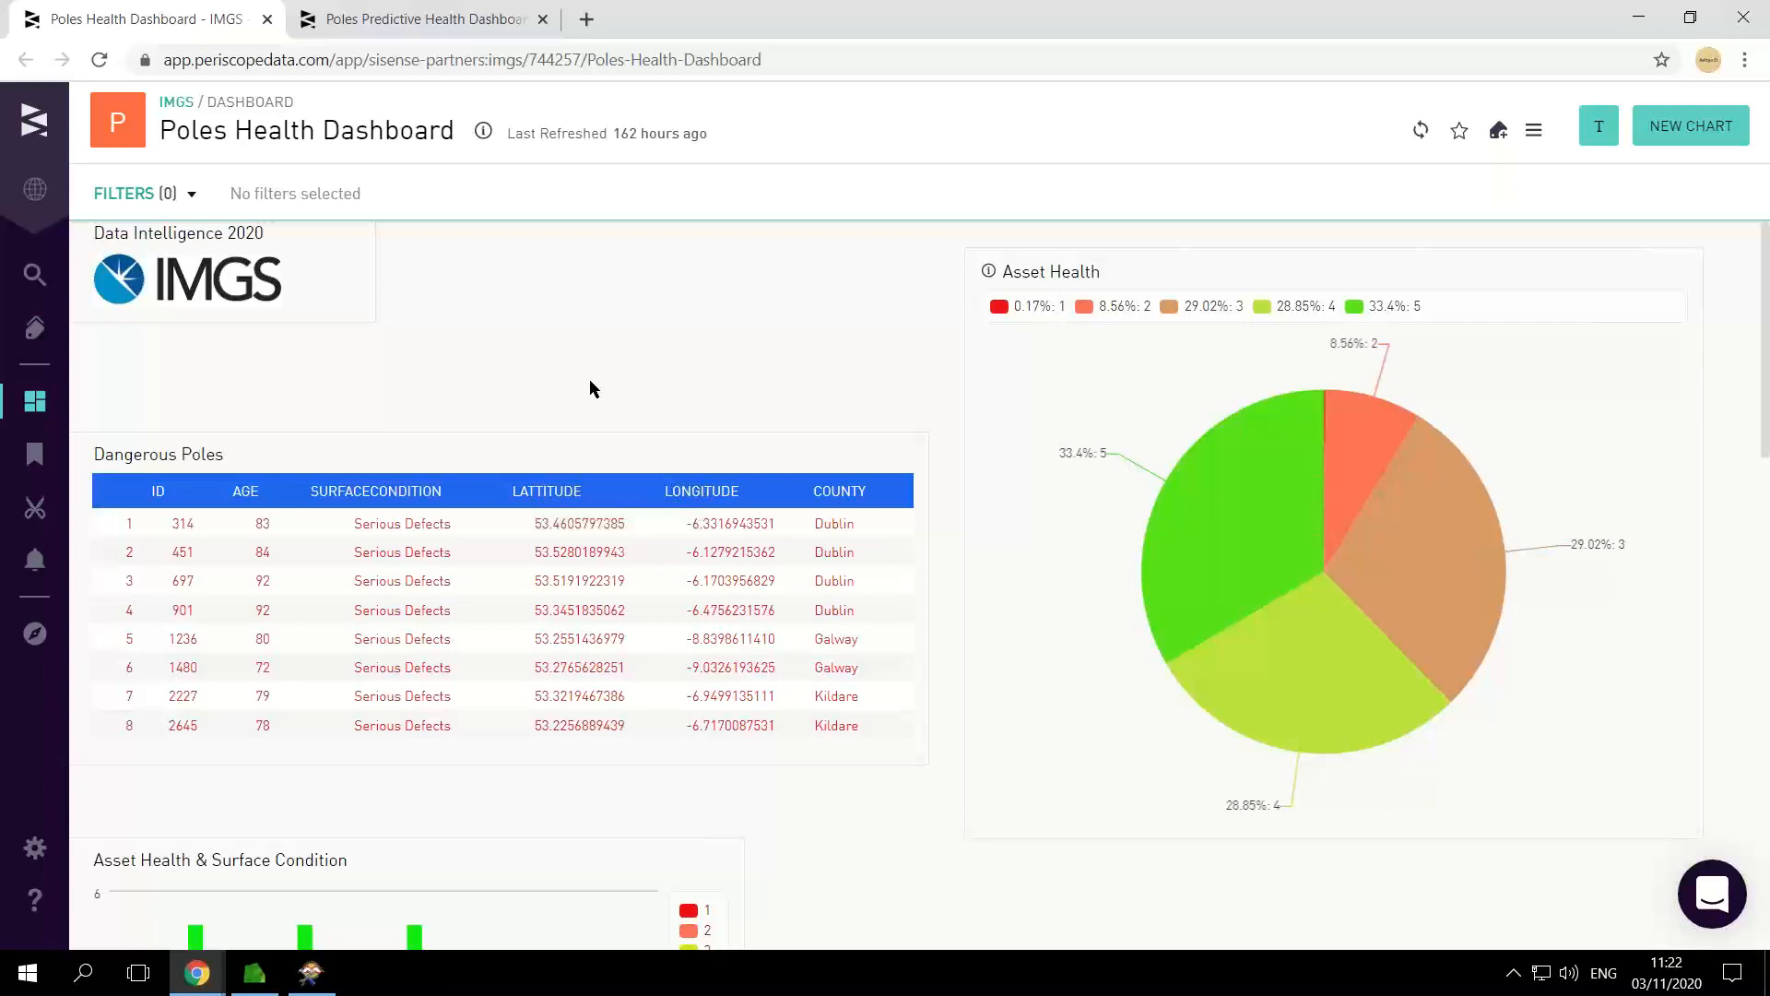
# Step: Filter the Poles Predictive Health Dashboard to the custom date range 2020-09-23 to 2020-09-23
pyautogui.click(458, 27)
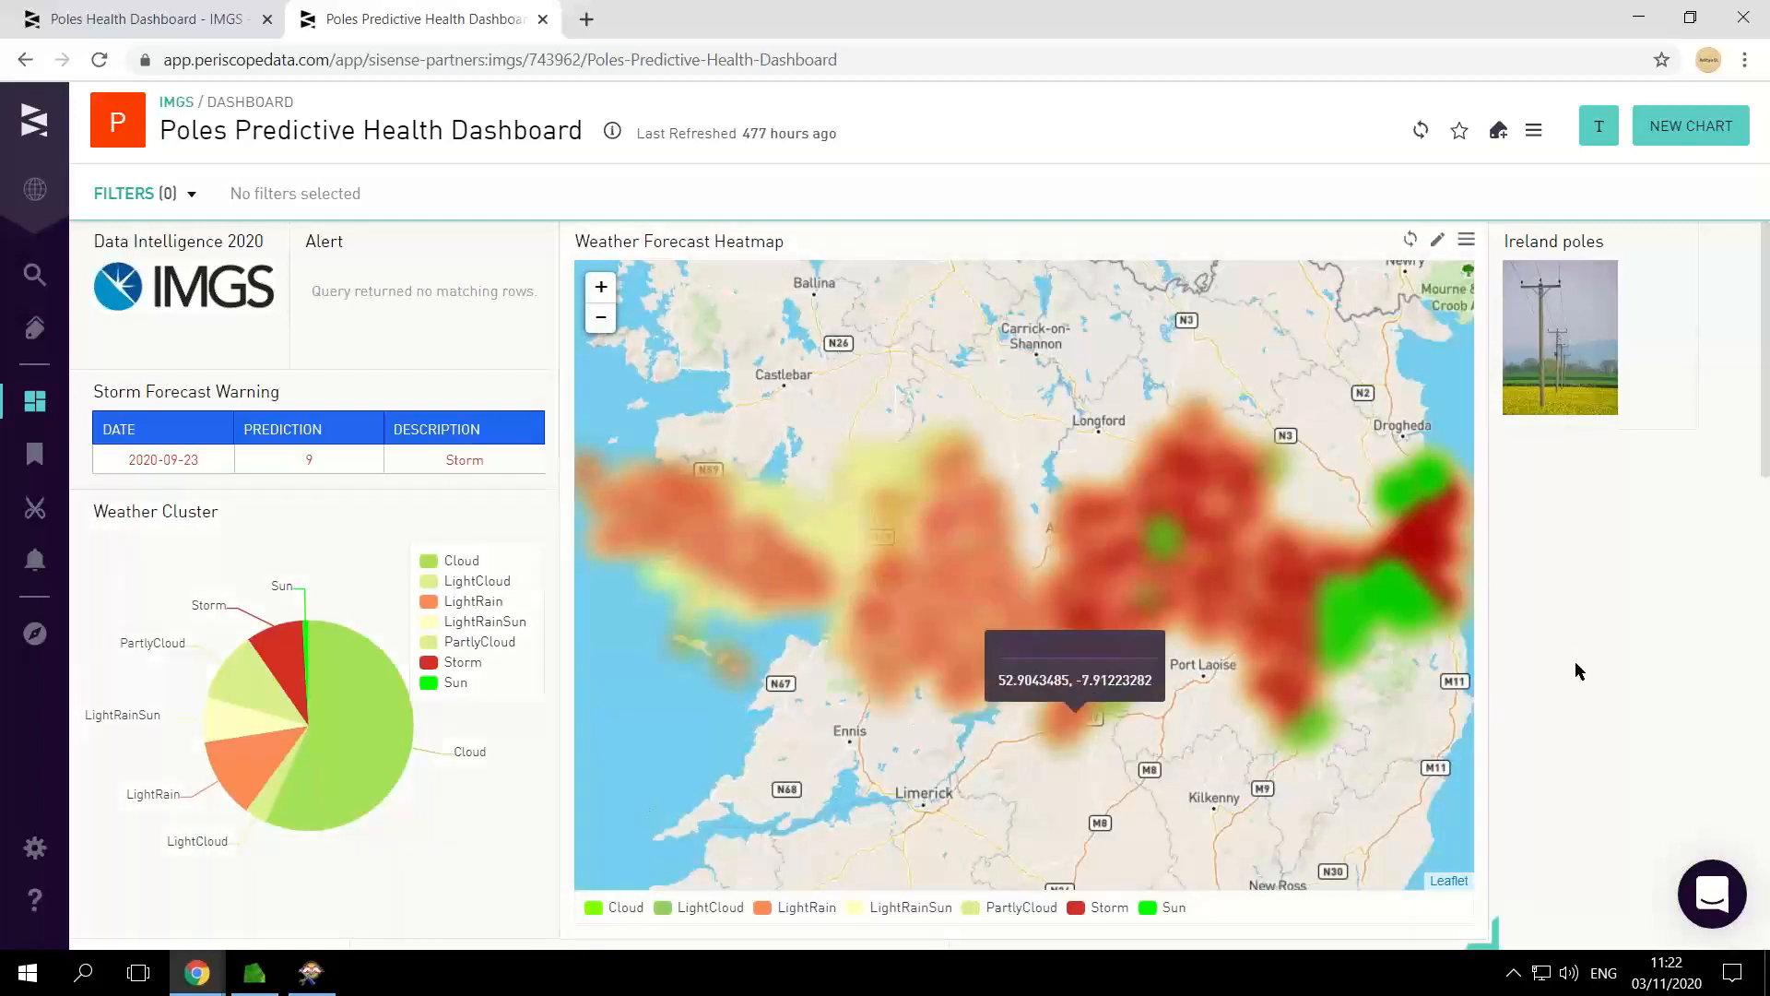
pyautogui.moveTo(1765, 461); pyautogui.dragTo(1766, 463)
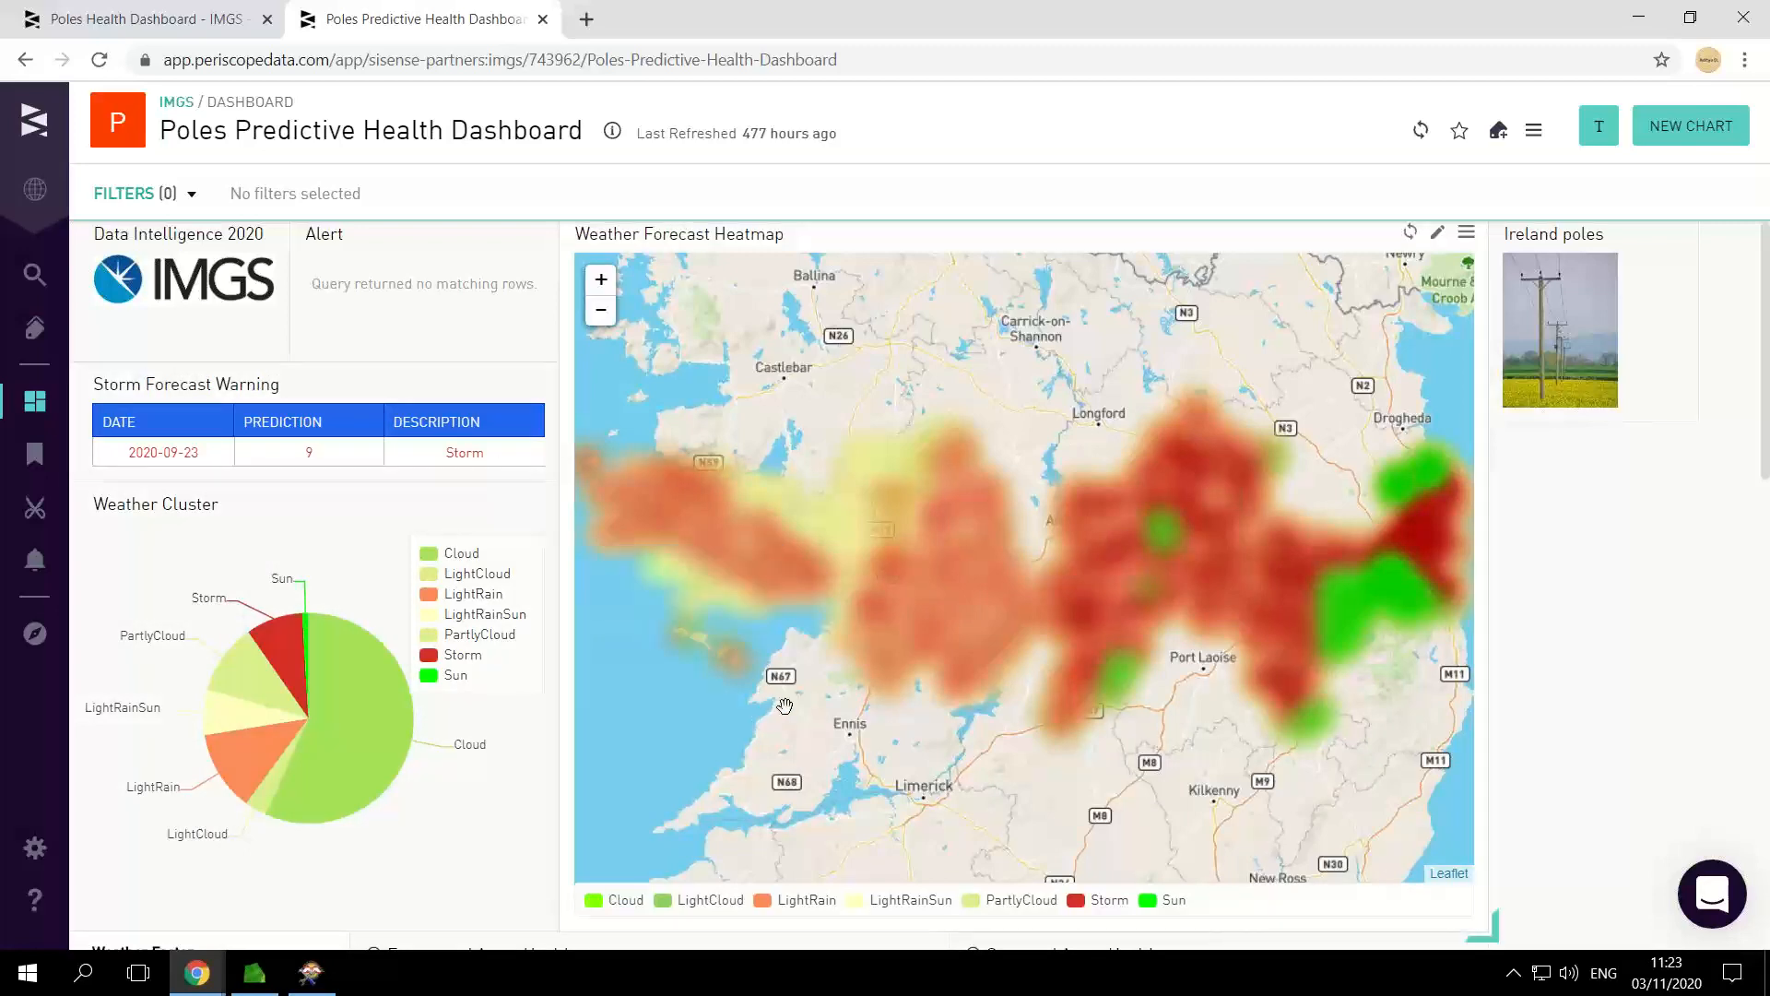
pyautogui.click(193, 199)
pyautogui.click(103, 273)
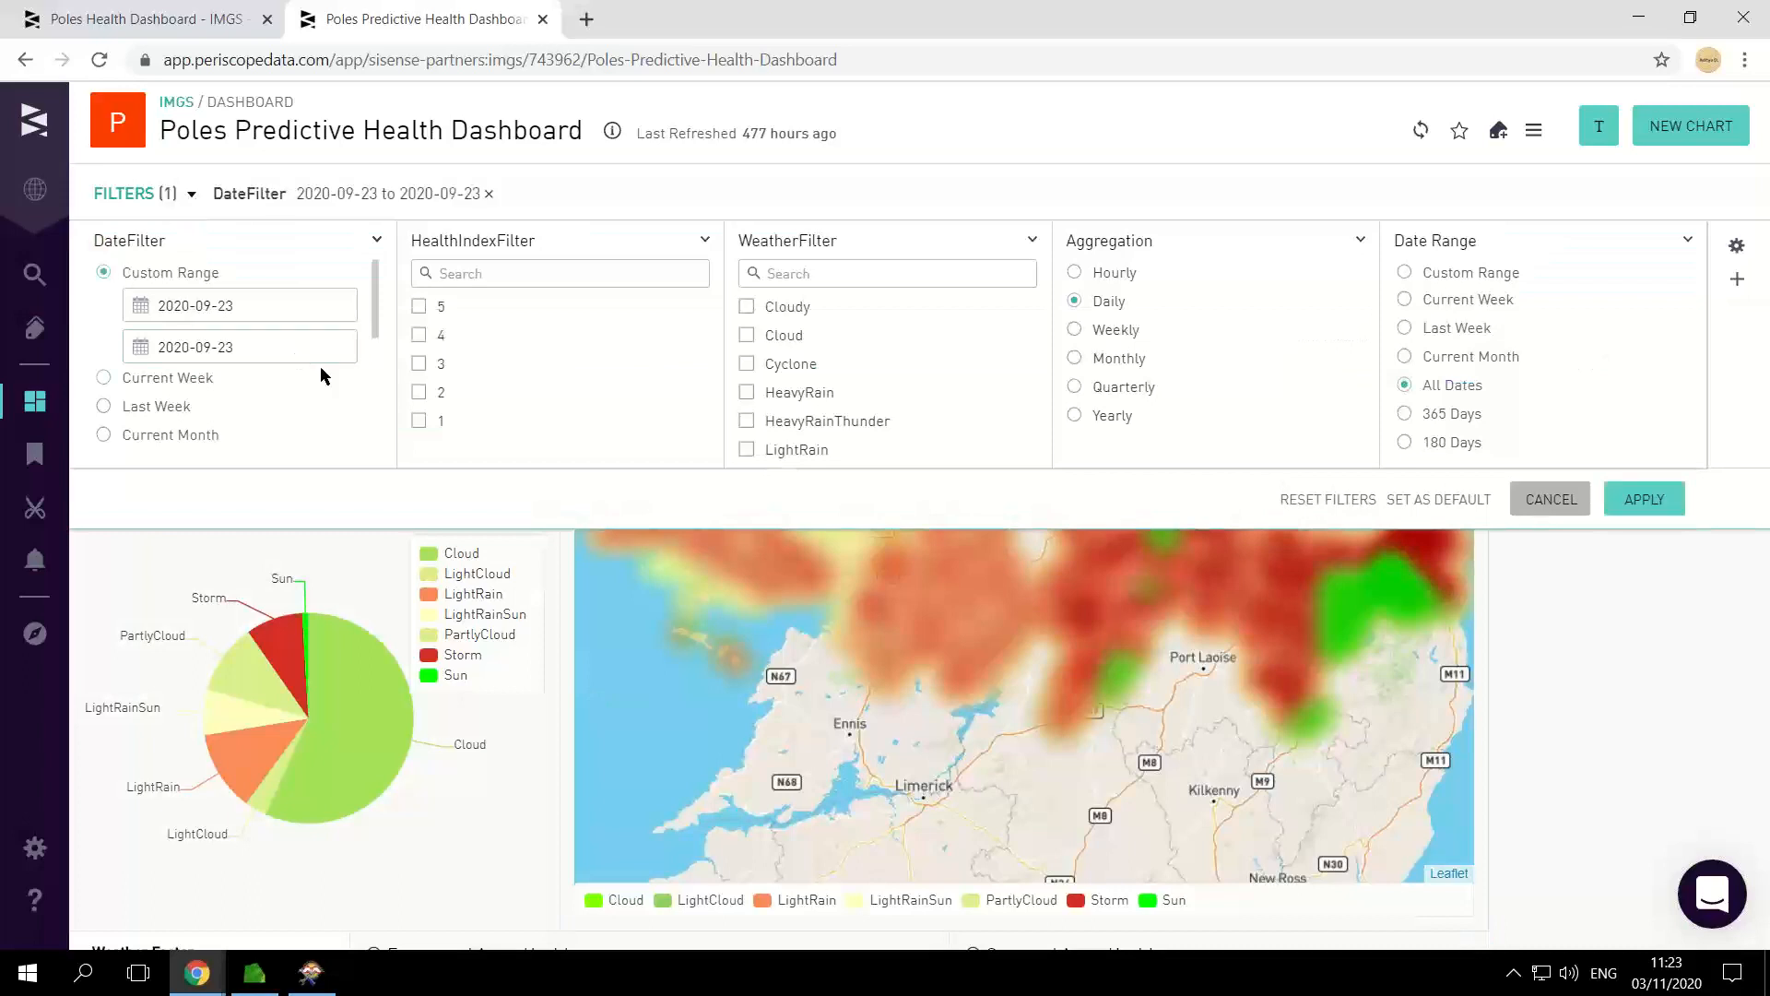
pyautogui.click(1648, 501)
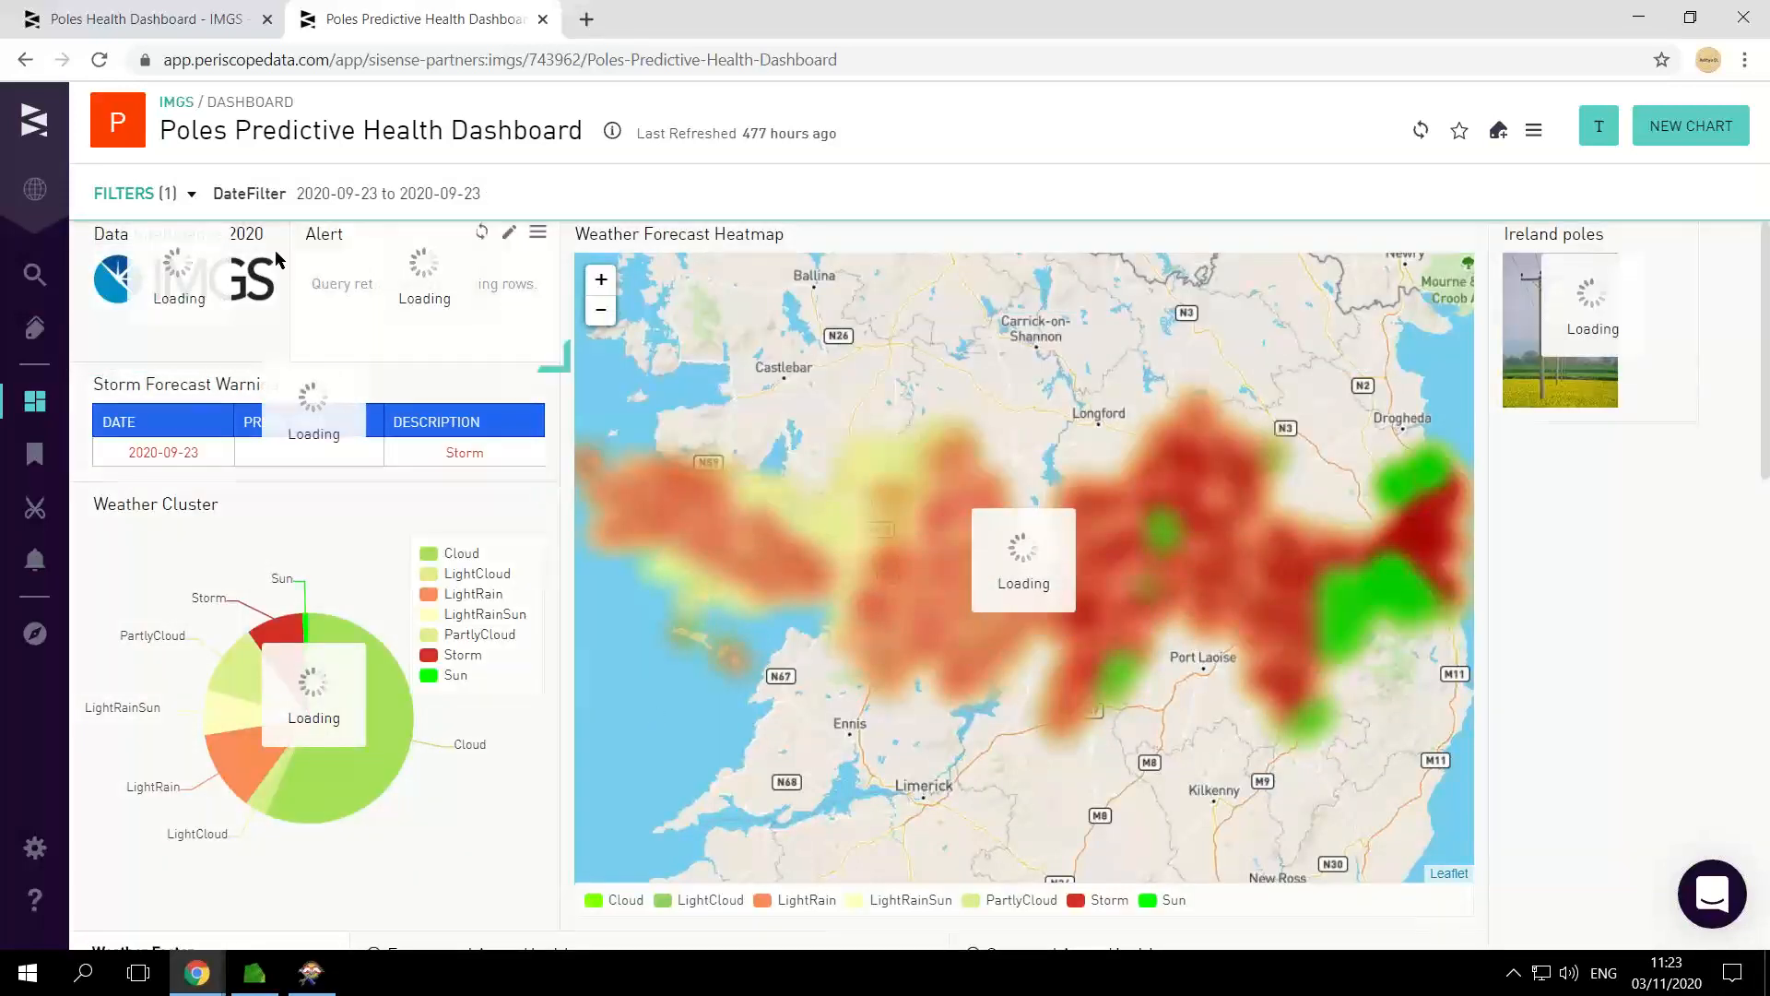
# Step: Add Storm as the WeatherFilter value and apply it to the predictive dashboard
pyautogui.click(193, 195)
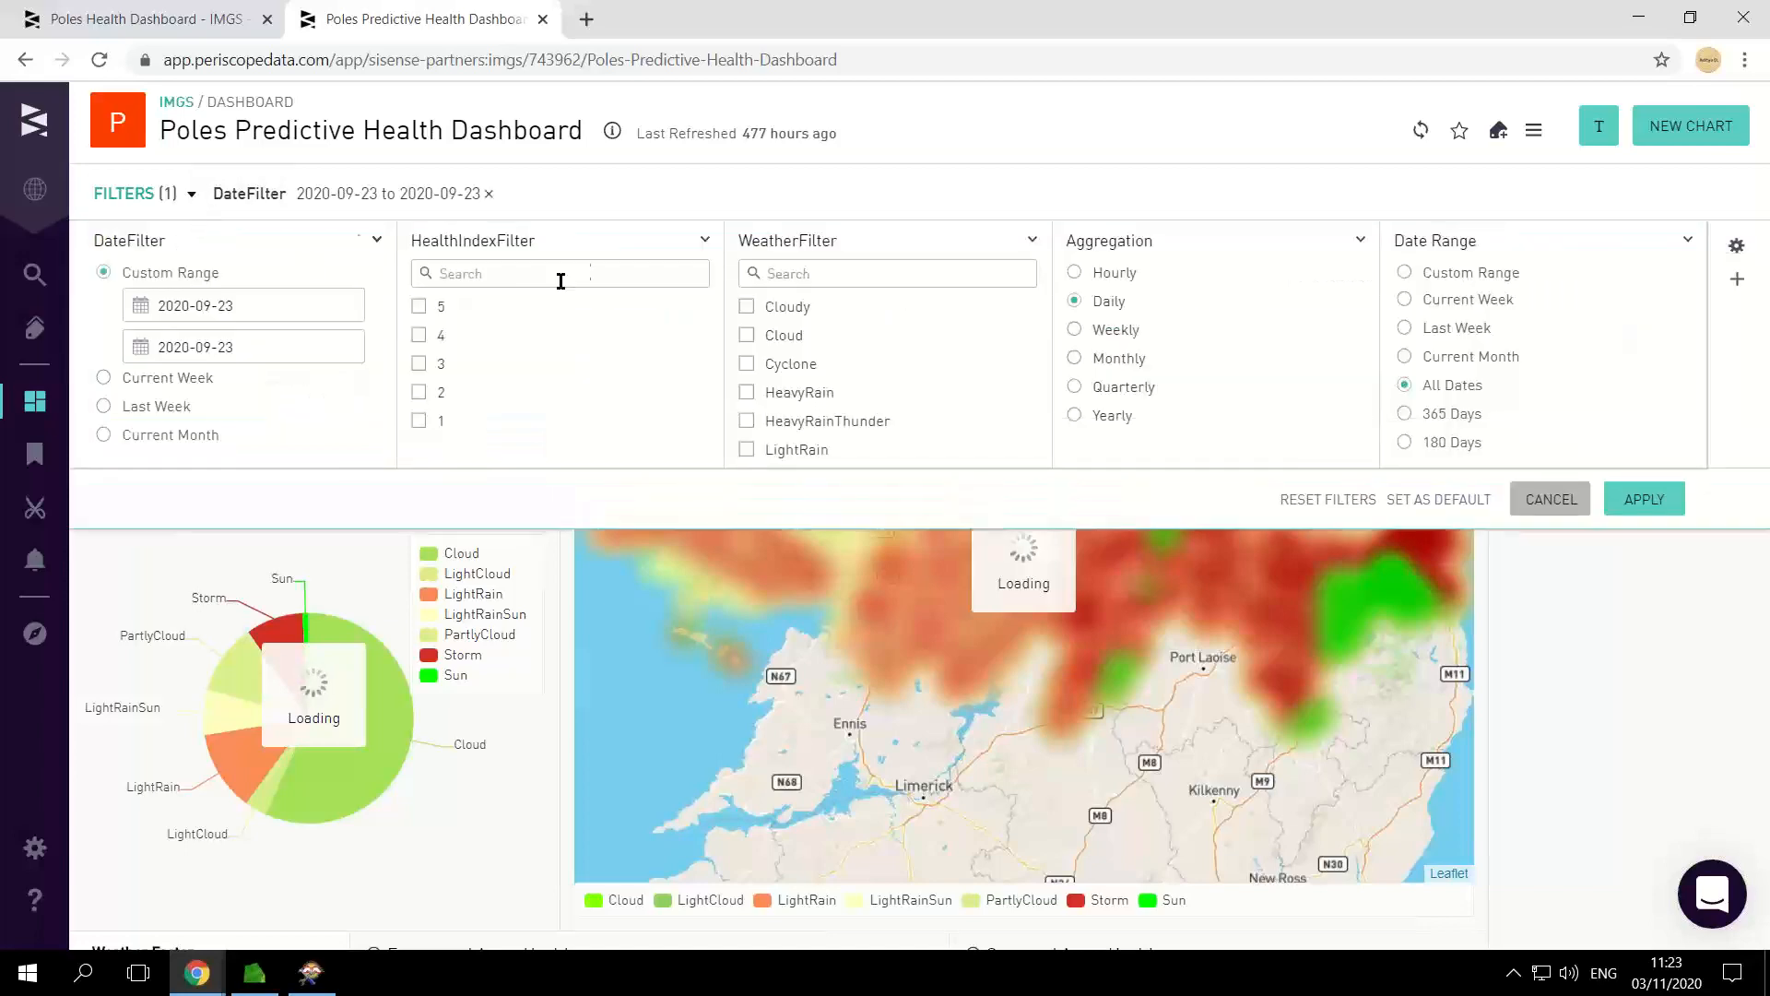
pyautogui.click(851, 273)
pyautogui.write('Stor')
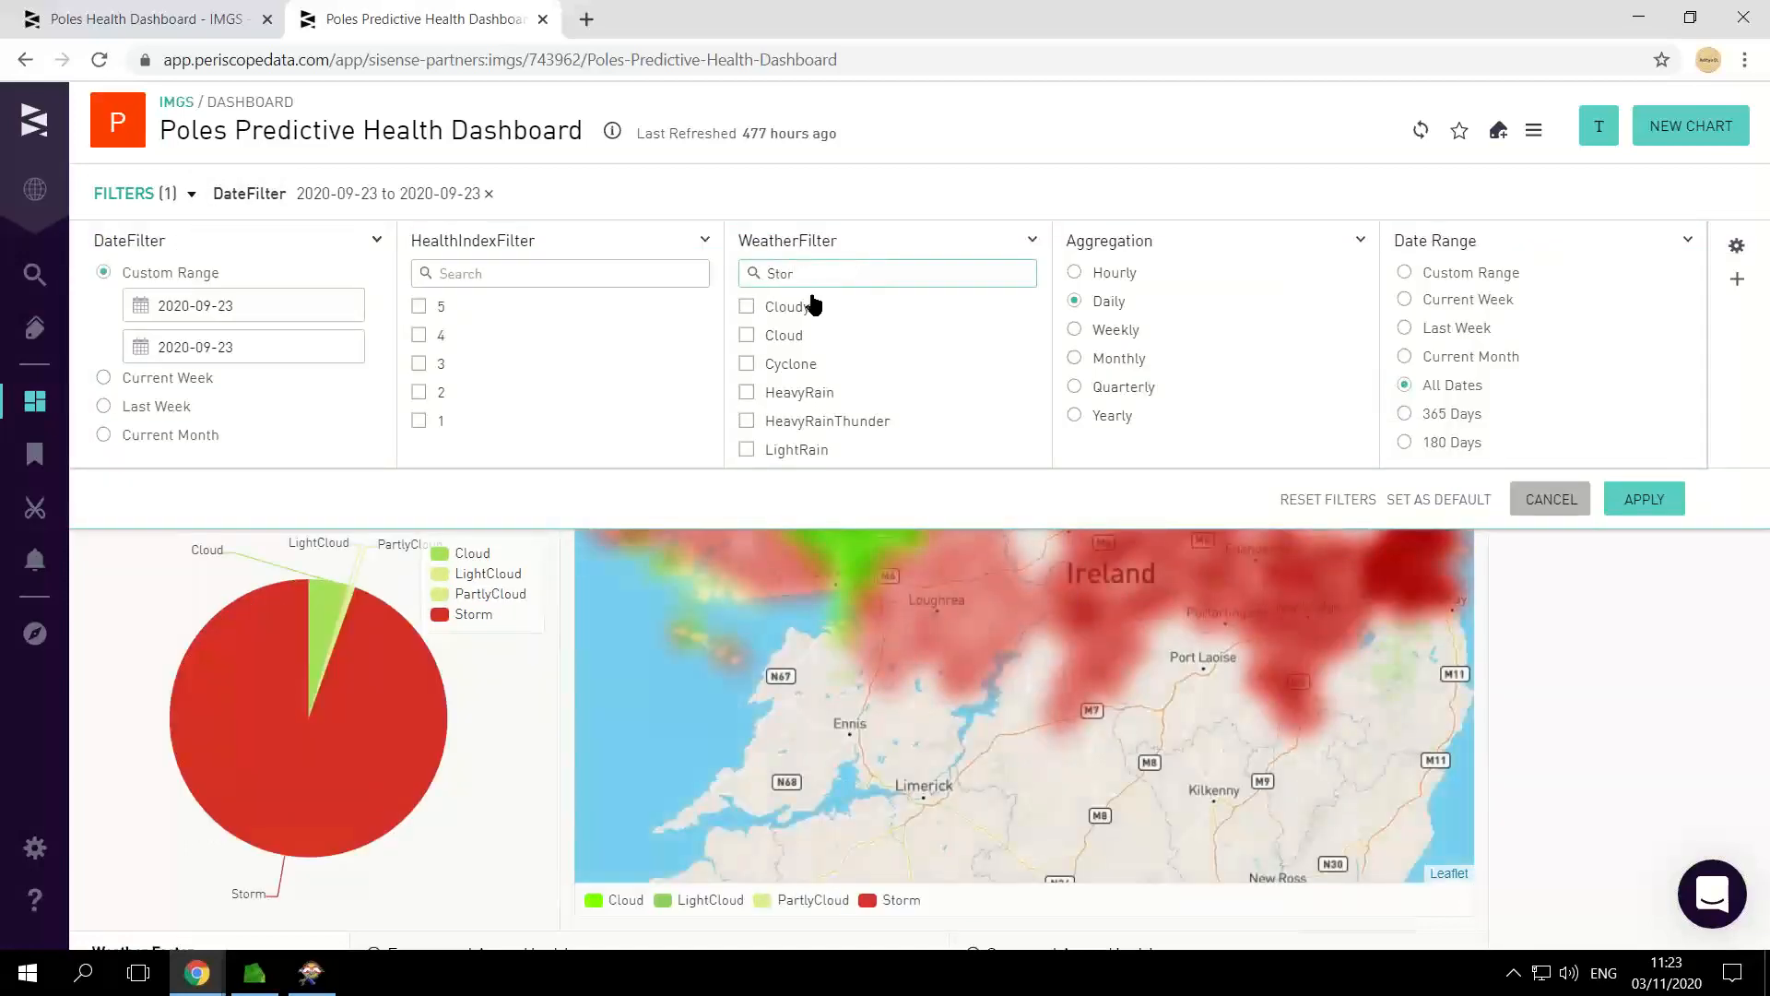
pyautogui.click(747, 307)
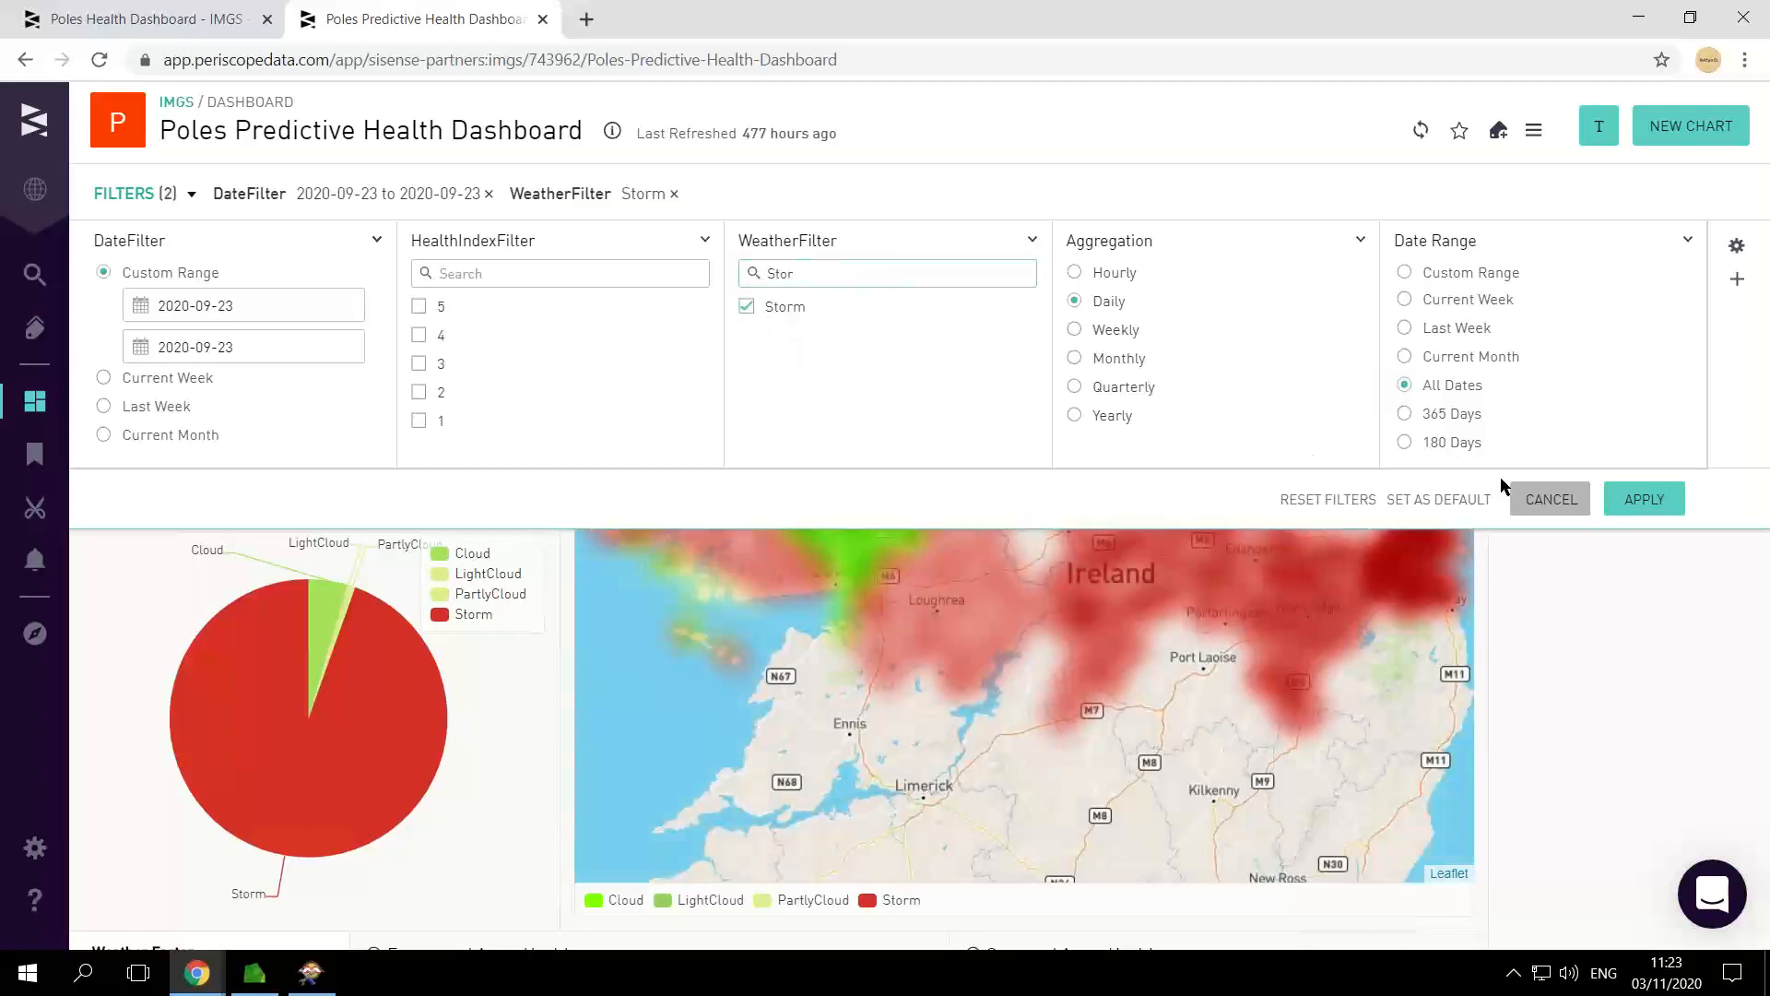
pyautogui.click(1643, 499)
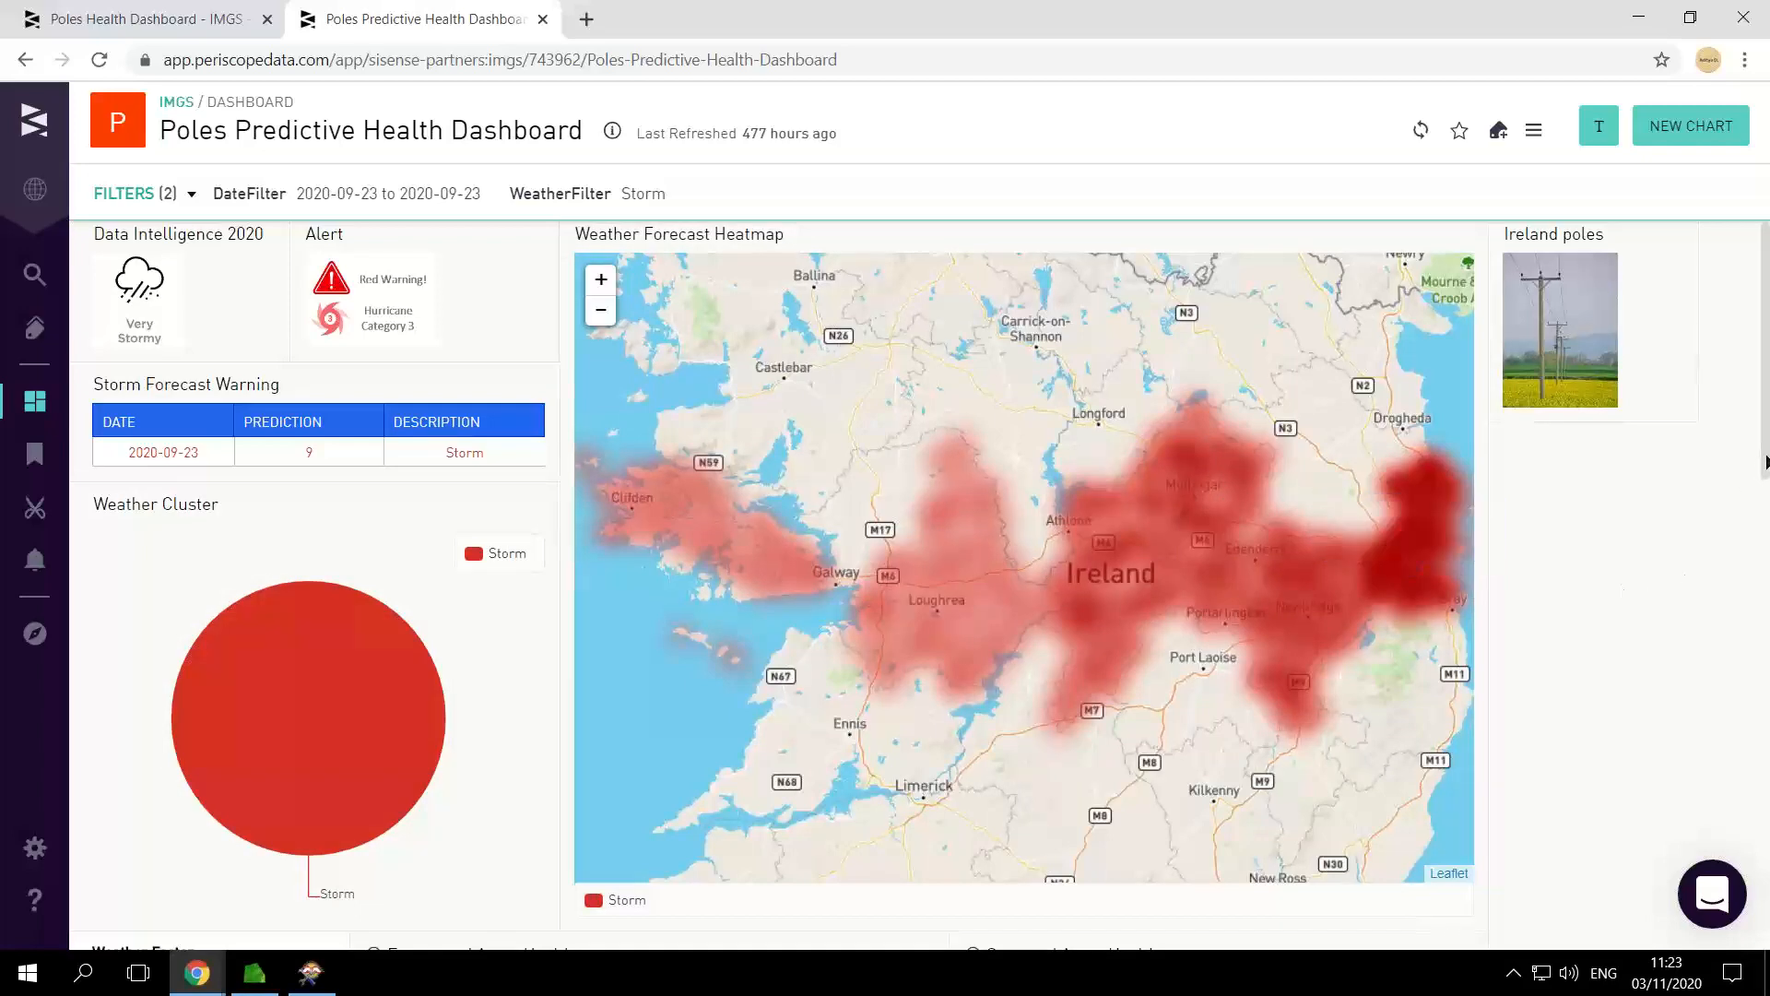
# Step: Compare the Forecasted and Surveyed Asset Health charts for health index 1 and examine the Newly Predicted Dangerous Poles table
pyautogui.scroll(-1, 1766, 461)
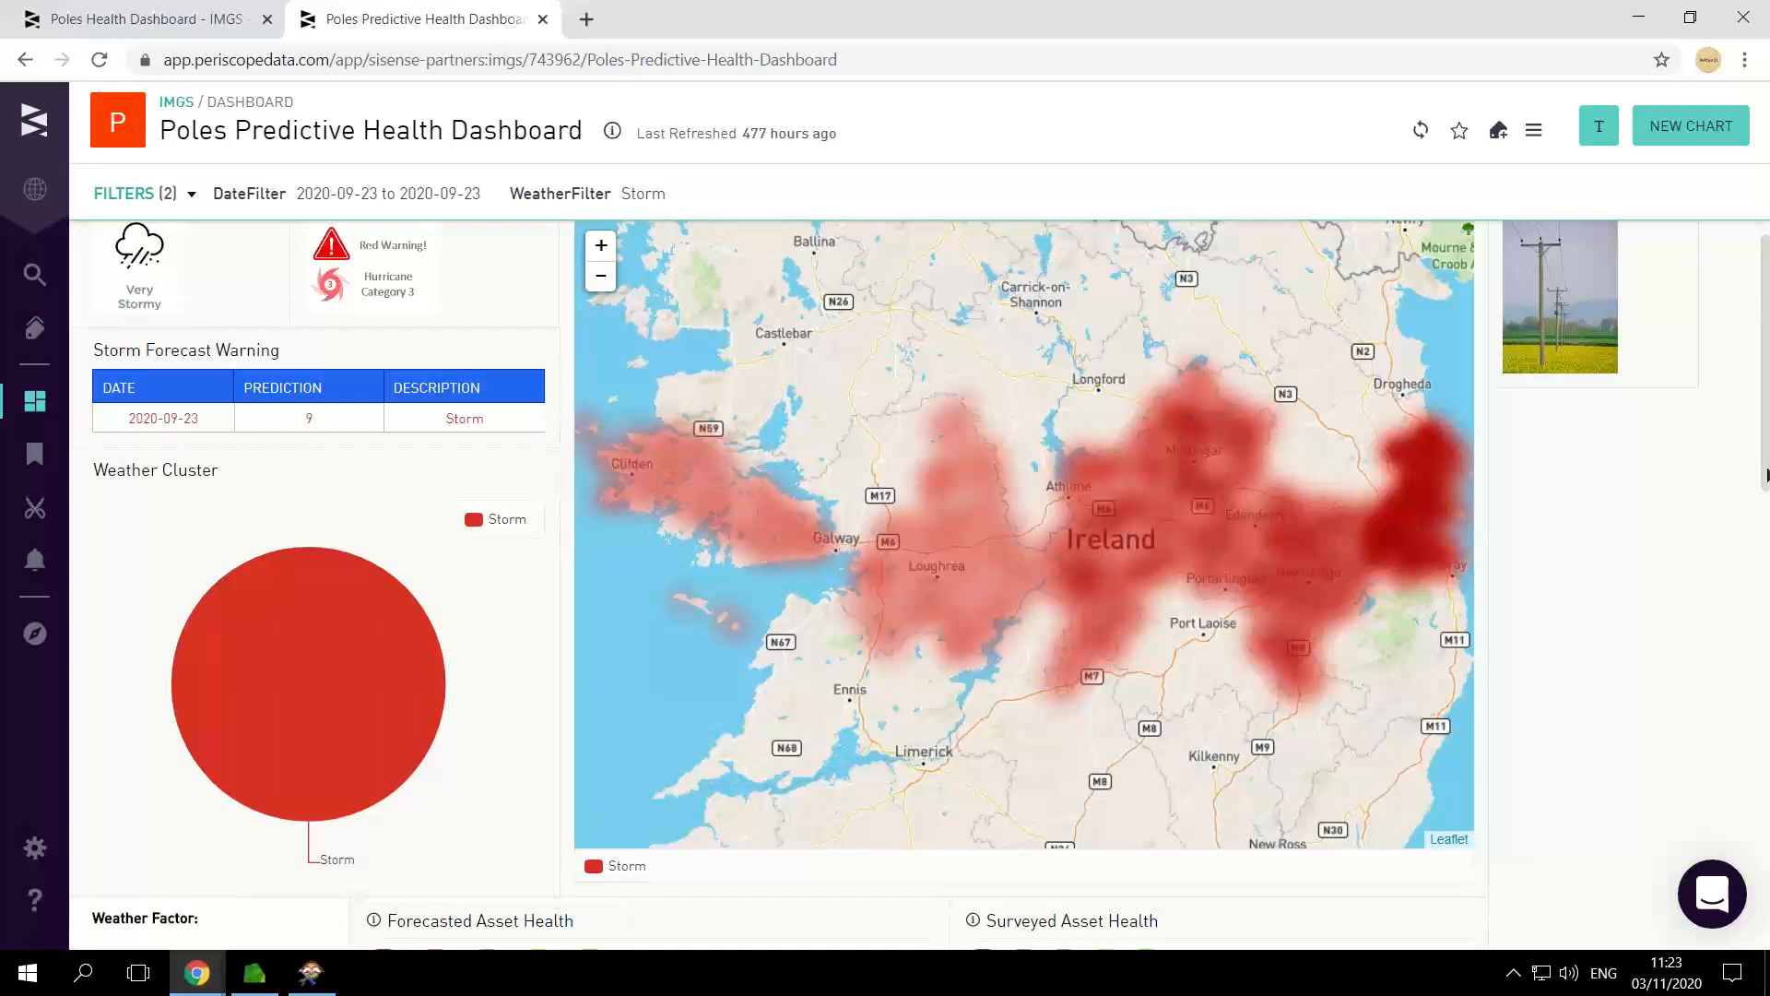
pyautogui.moveTo(1767, 481); pyautogui.dragTo(1763, 642)
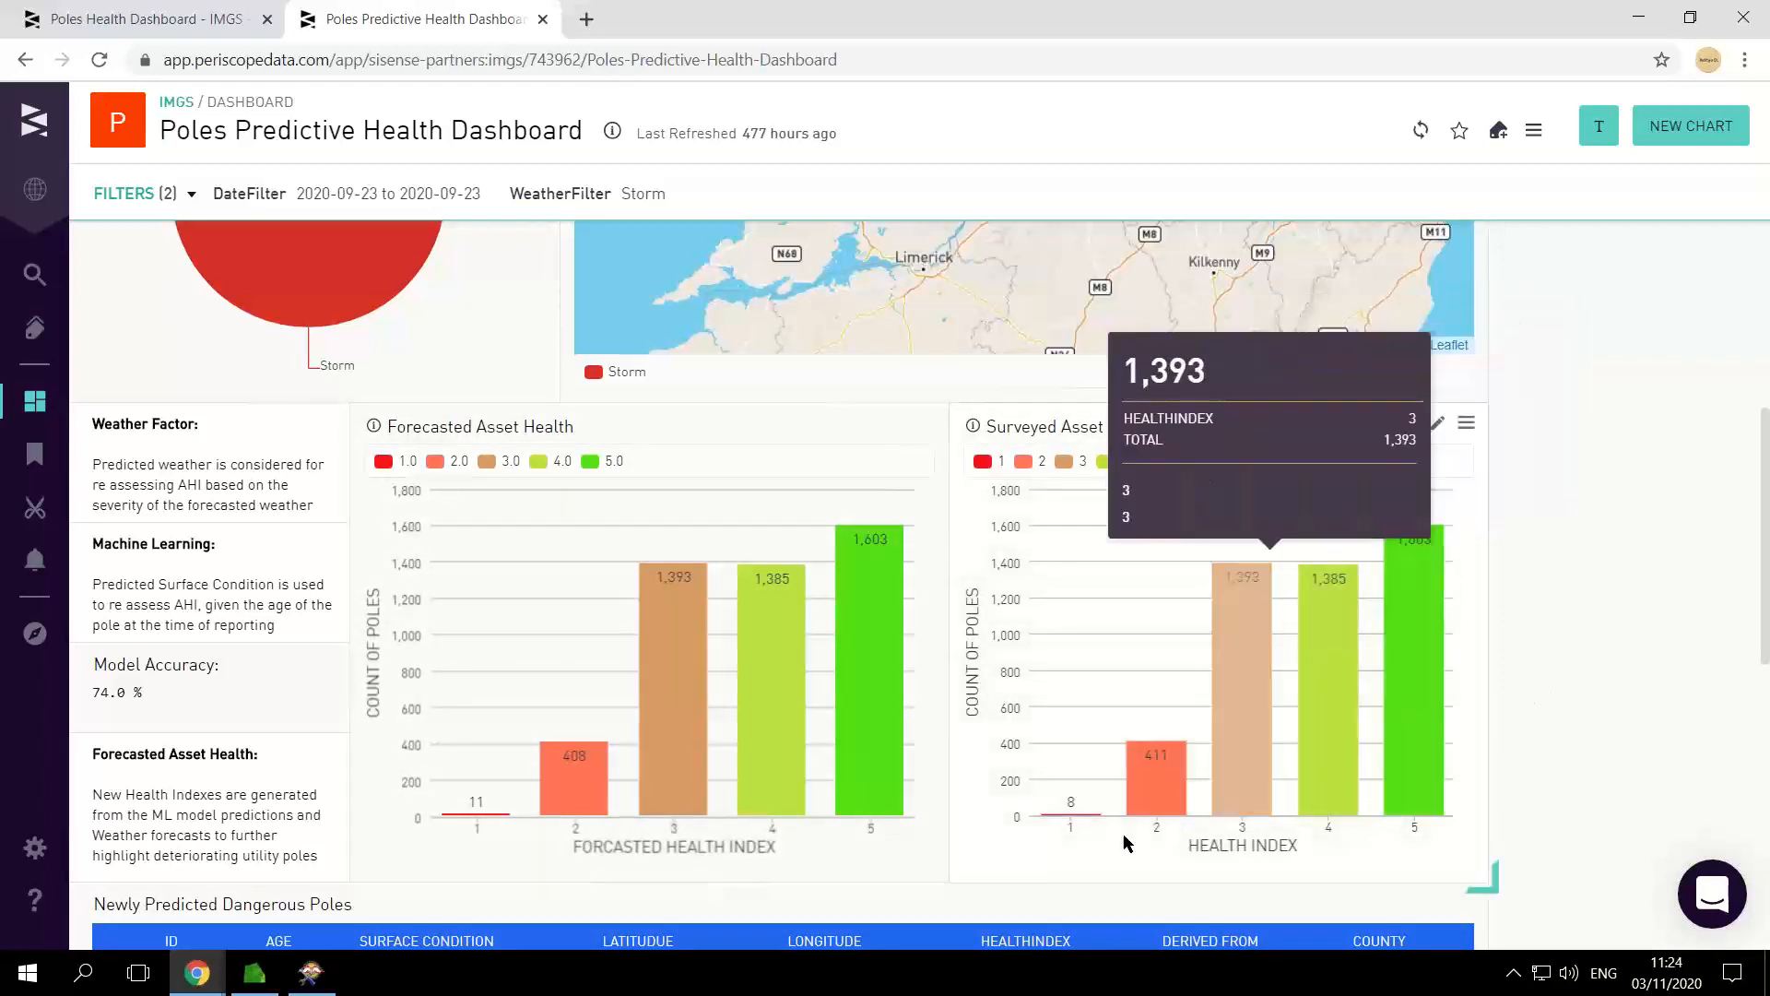
pyautogui.moveTo(1085, 820)
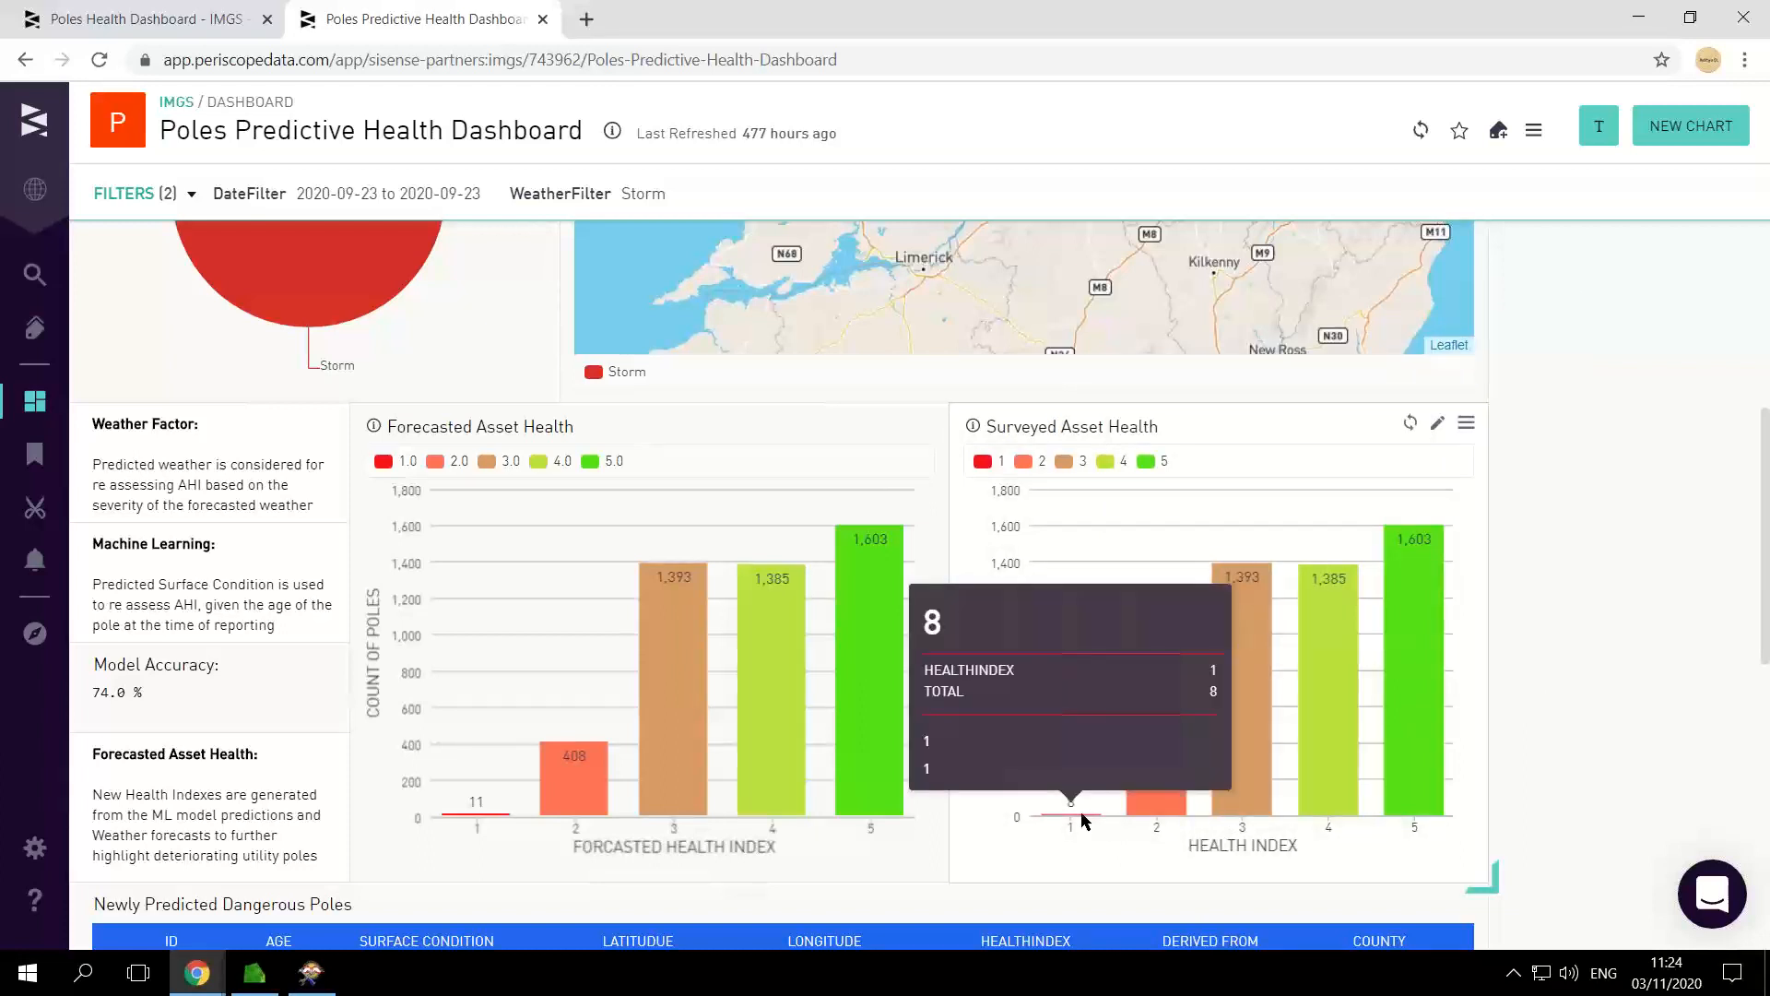
pyautogui.moveTo(489, 820)
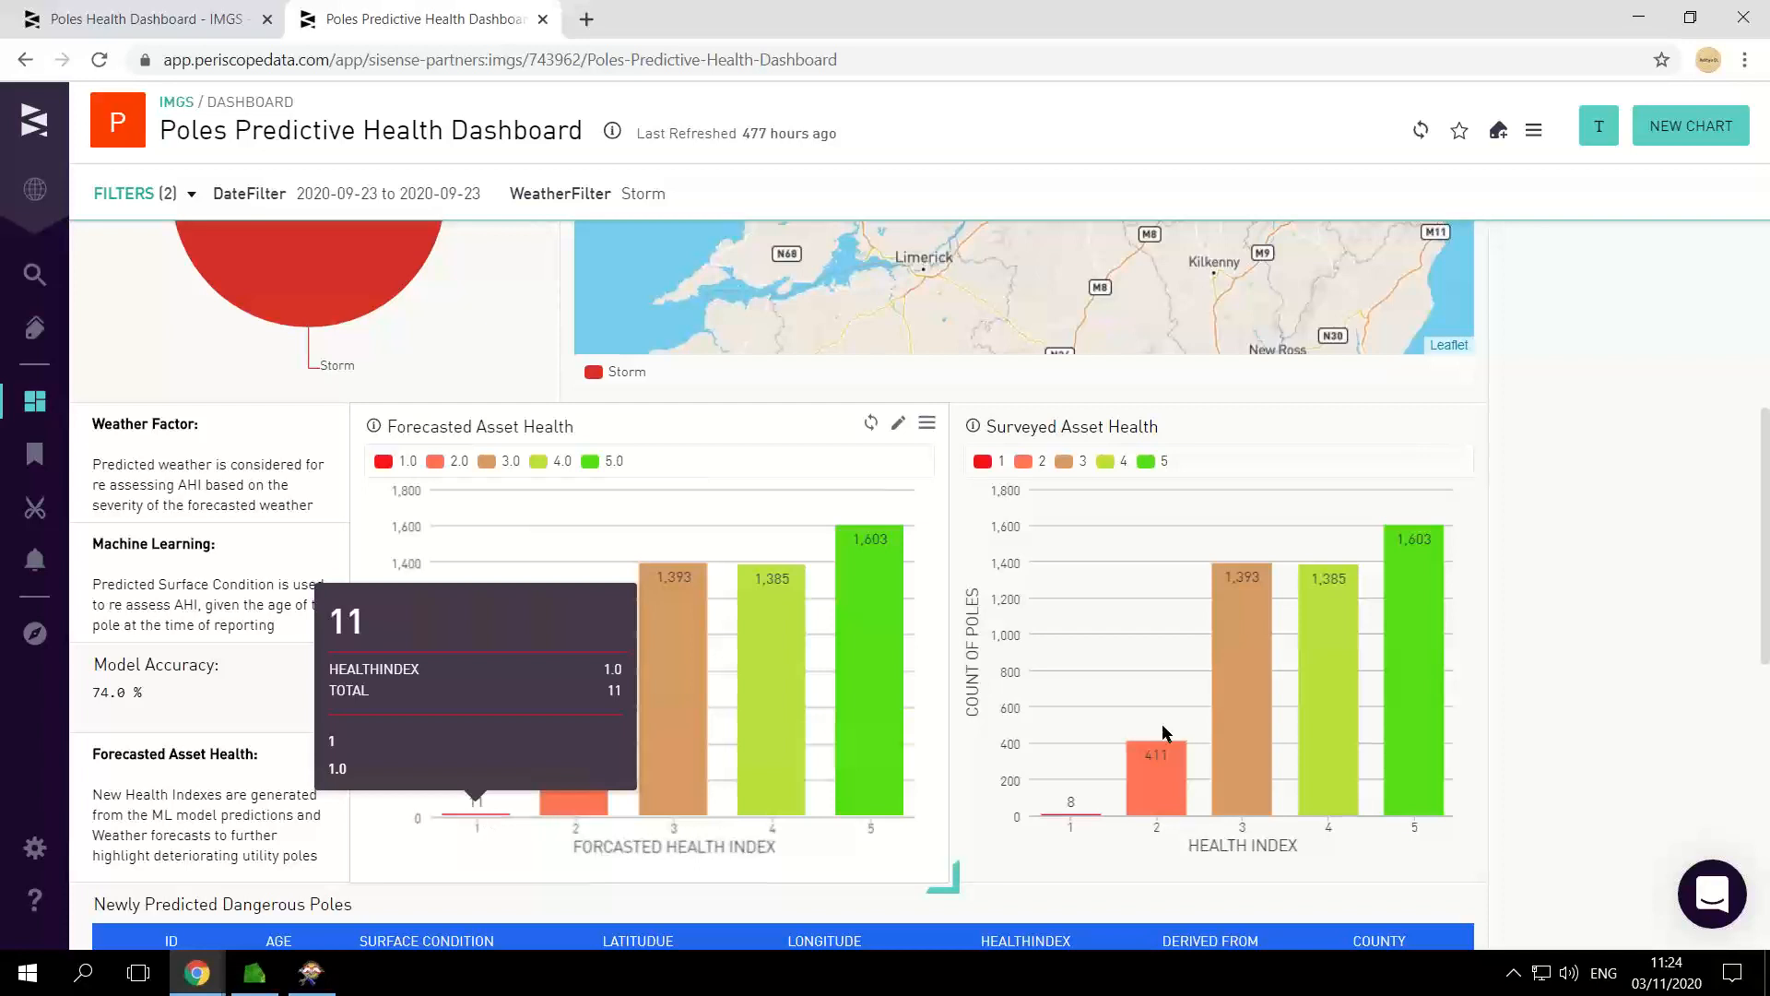
pyautogui.moveTo(1767, 540); pyautogui.dragTo(1767, 729)
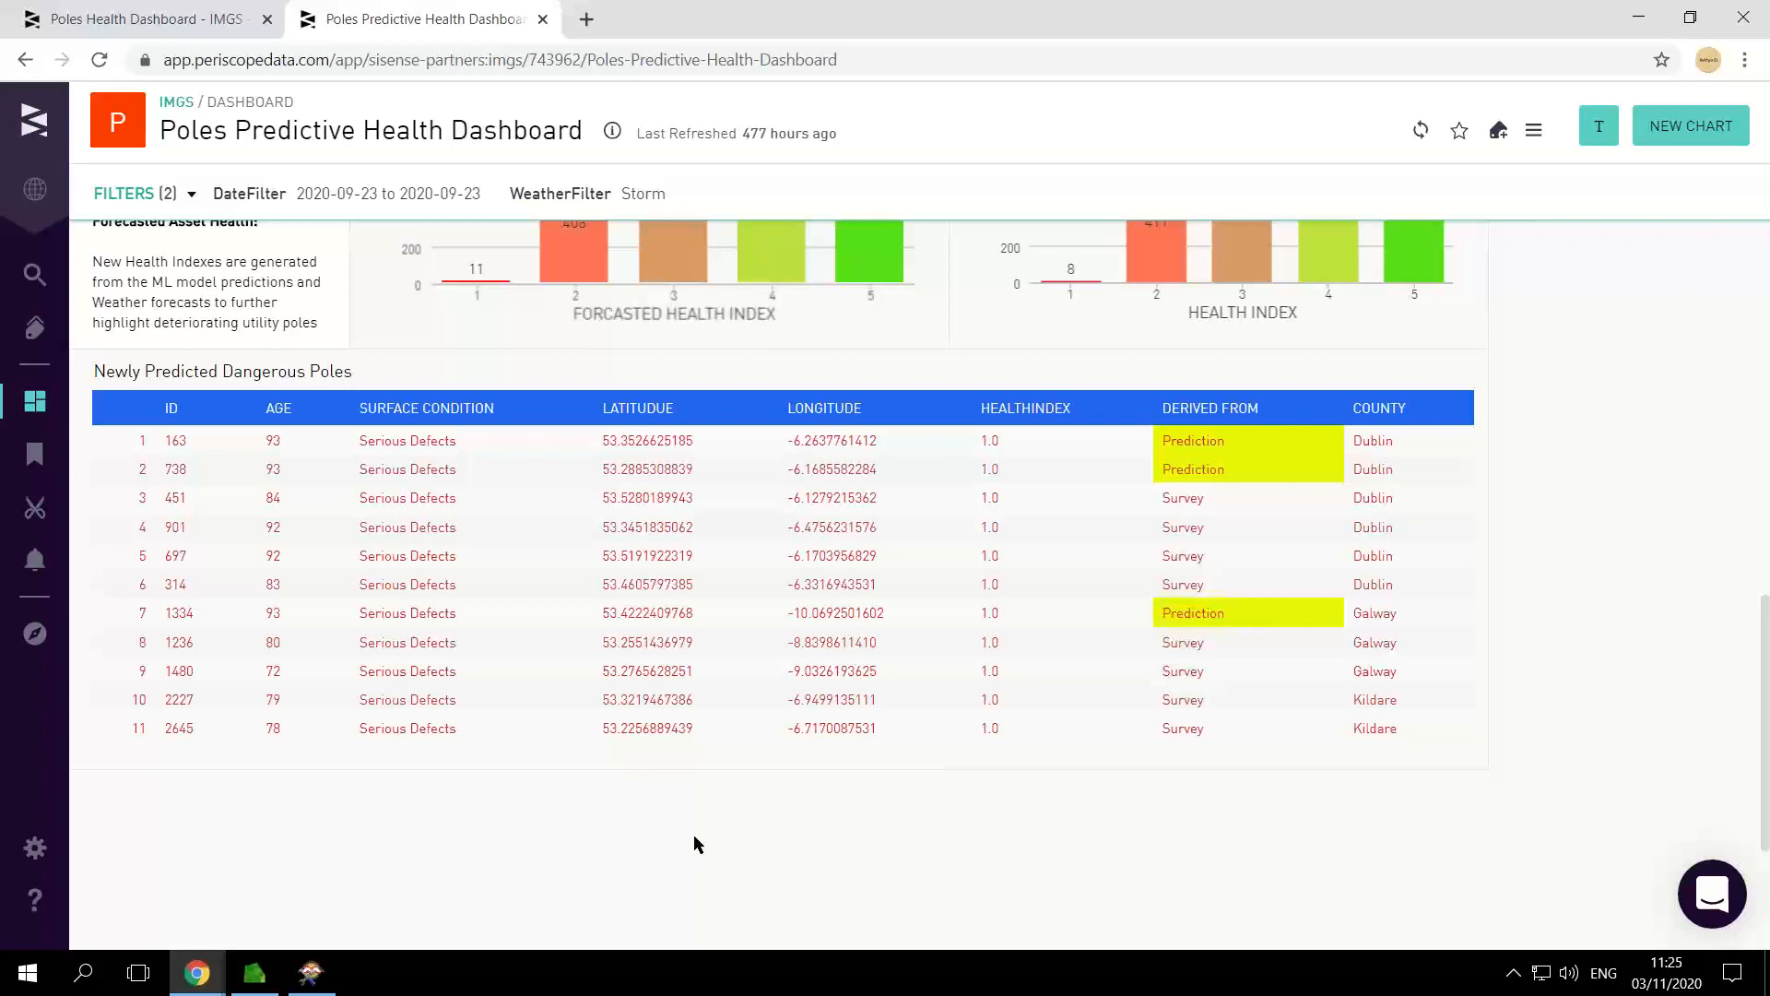
# Step: Switch to M.App Enterprise, set the Asset Survey layer inactive and hide it from the map
pyautogui.hotkey('alt', 'Tab')
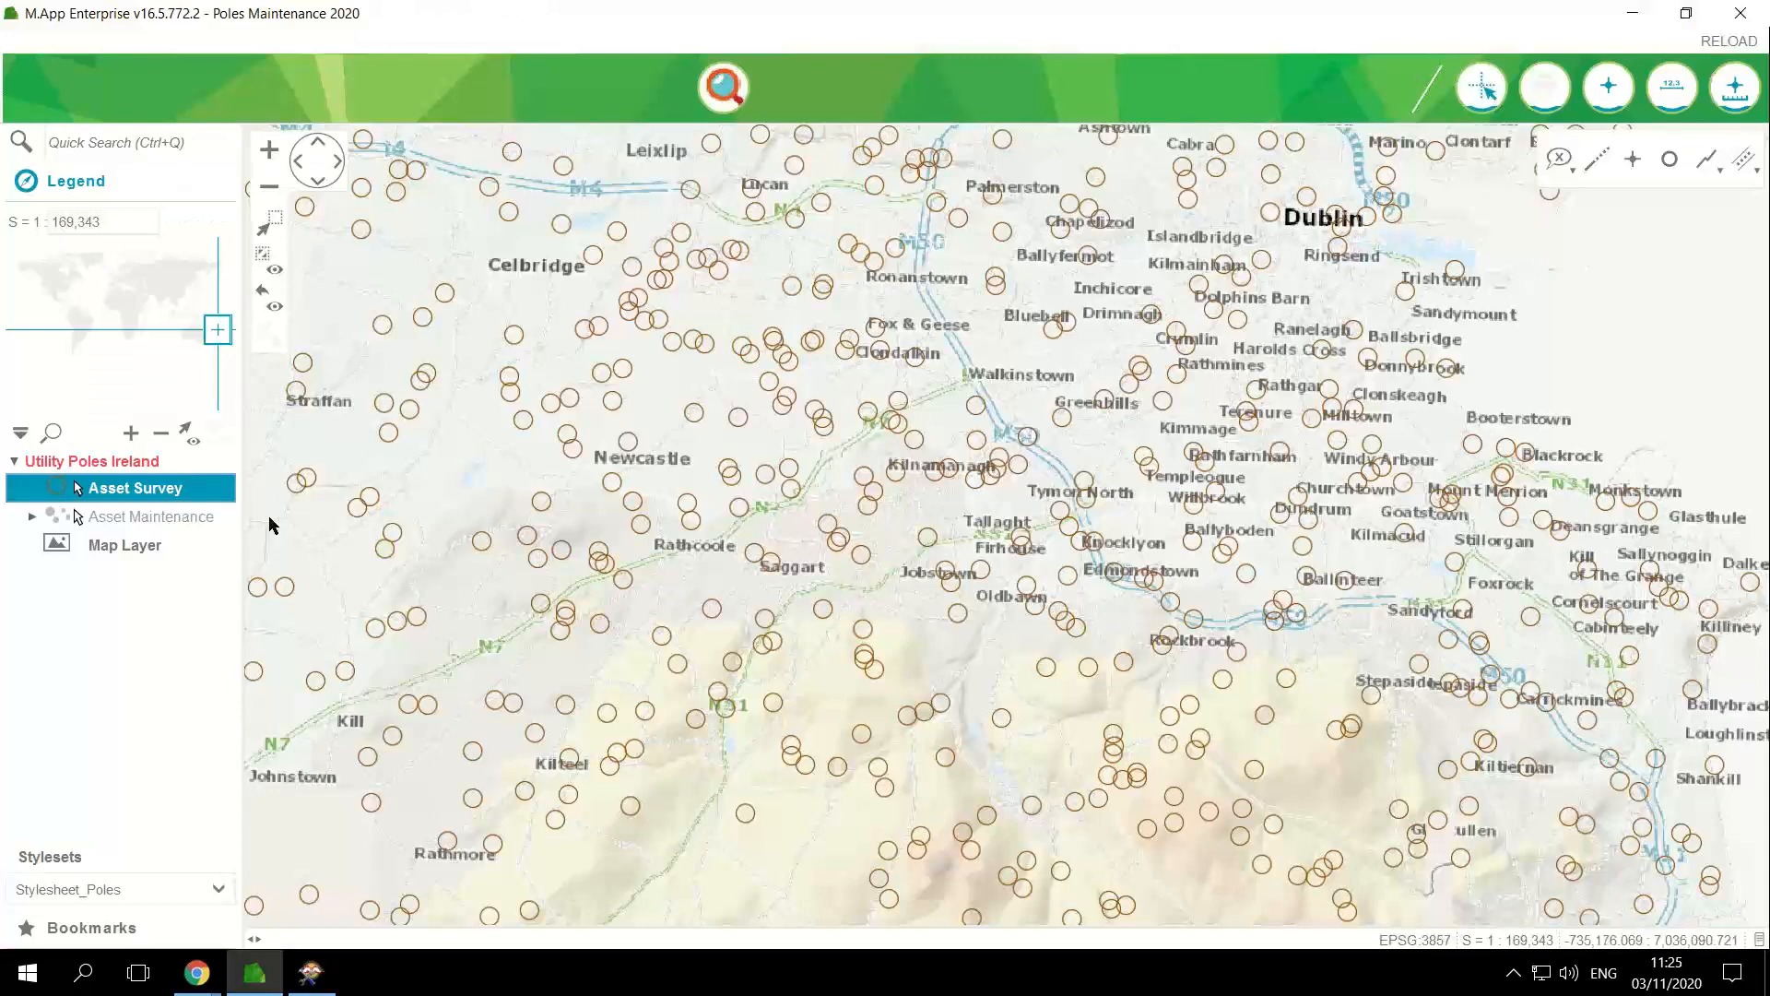
pyautogui.rightClick(155, 495)
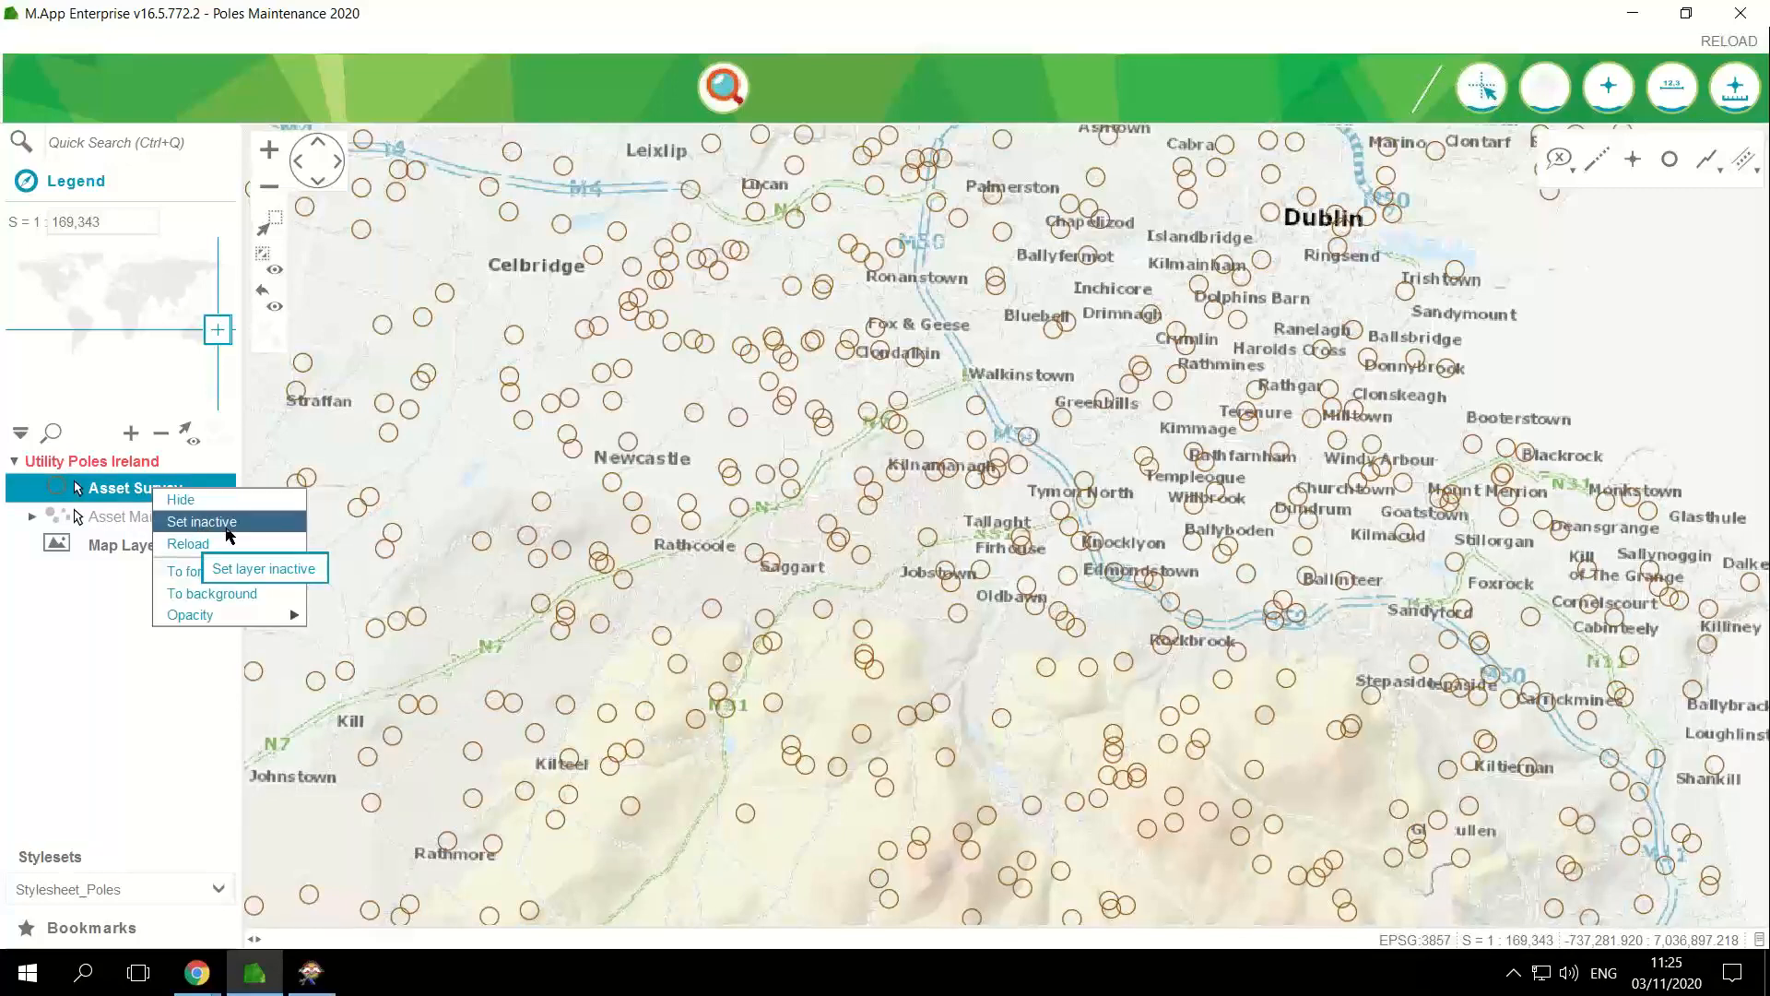
pyautogui.click(266, 602)
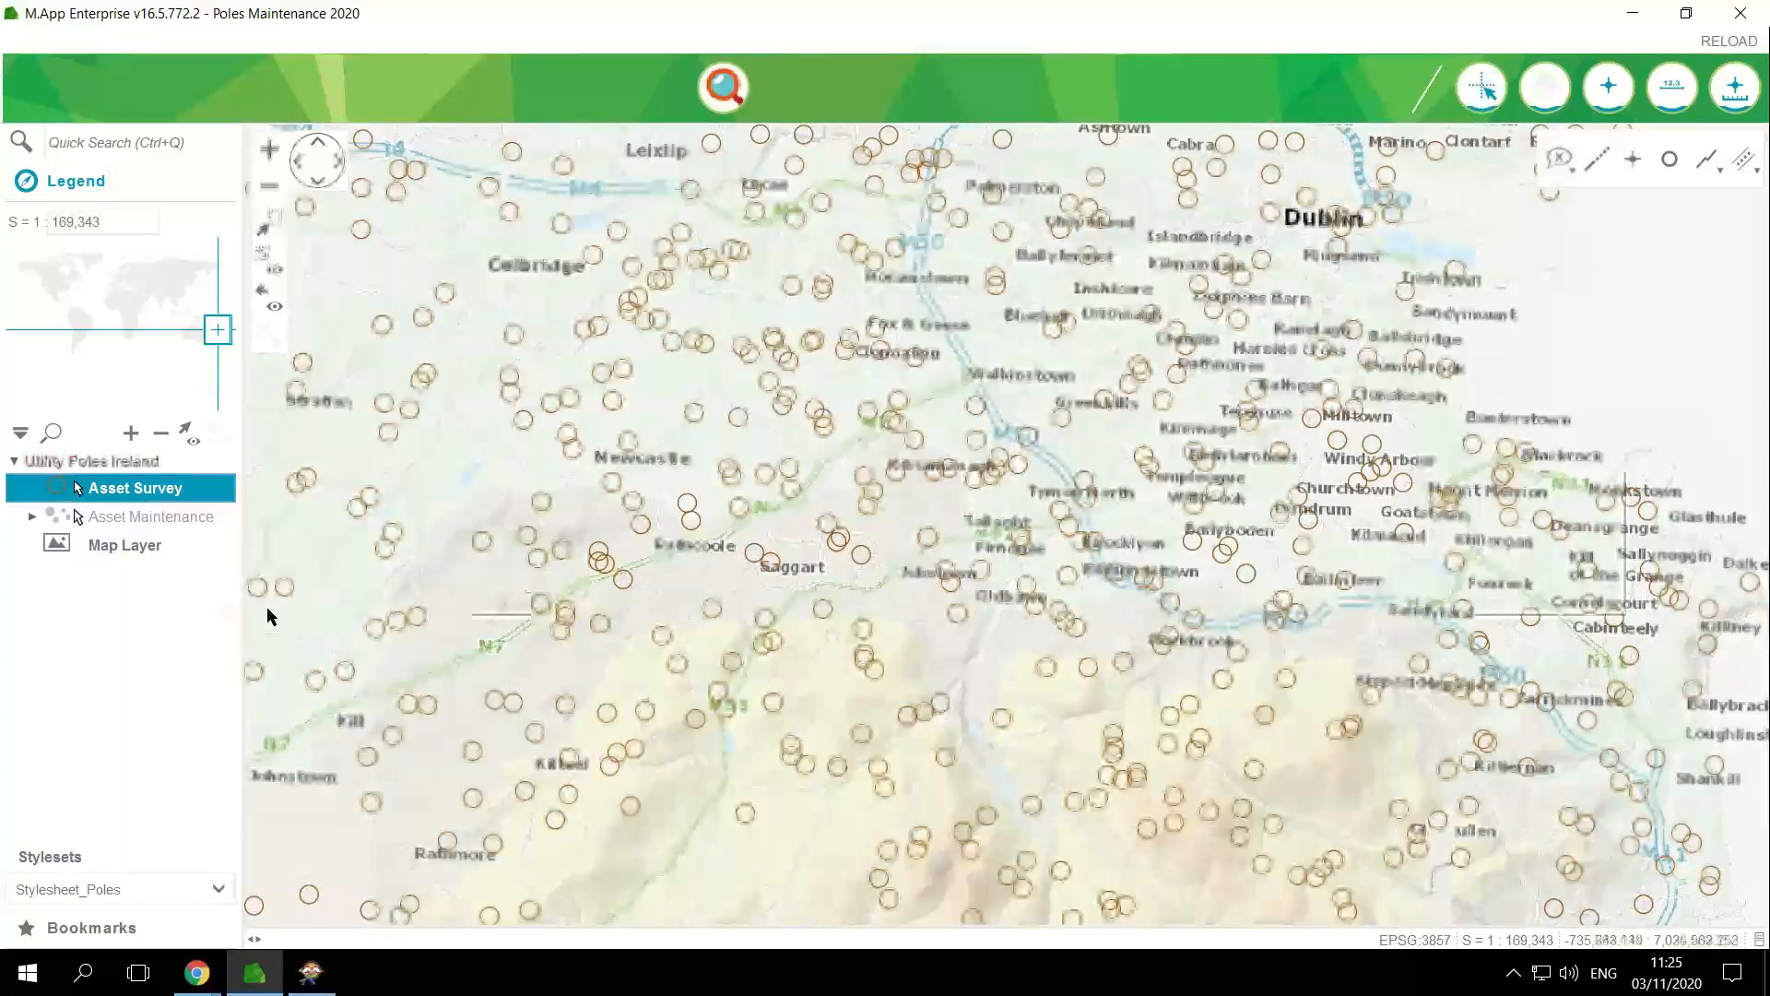
pyautogui.rightClick(153, 491)
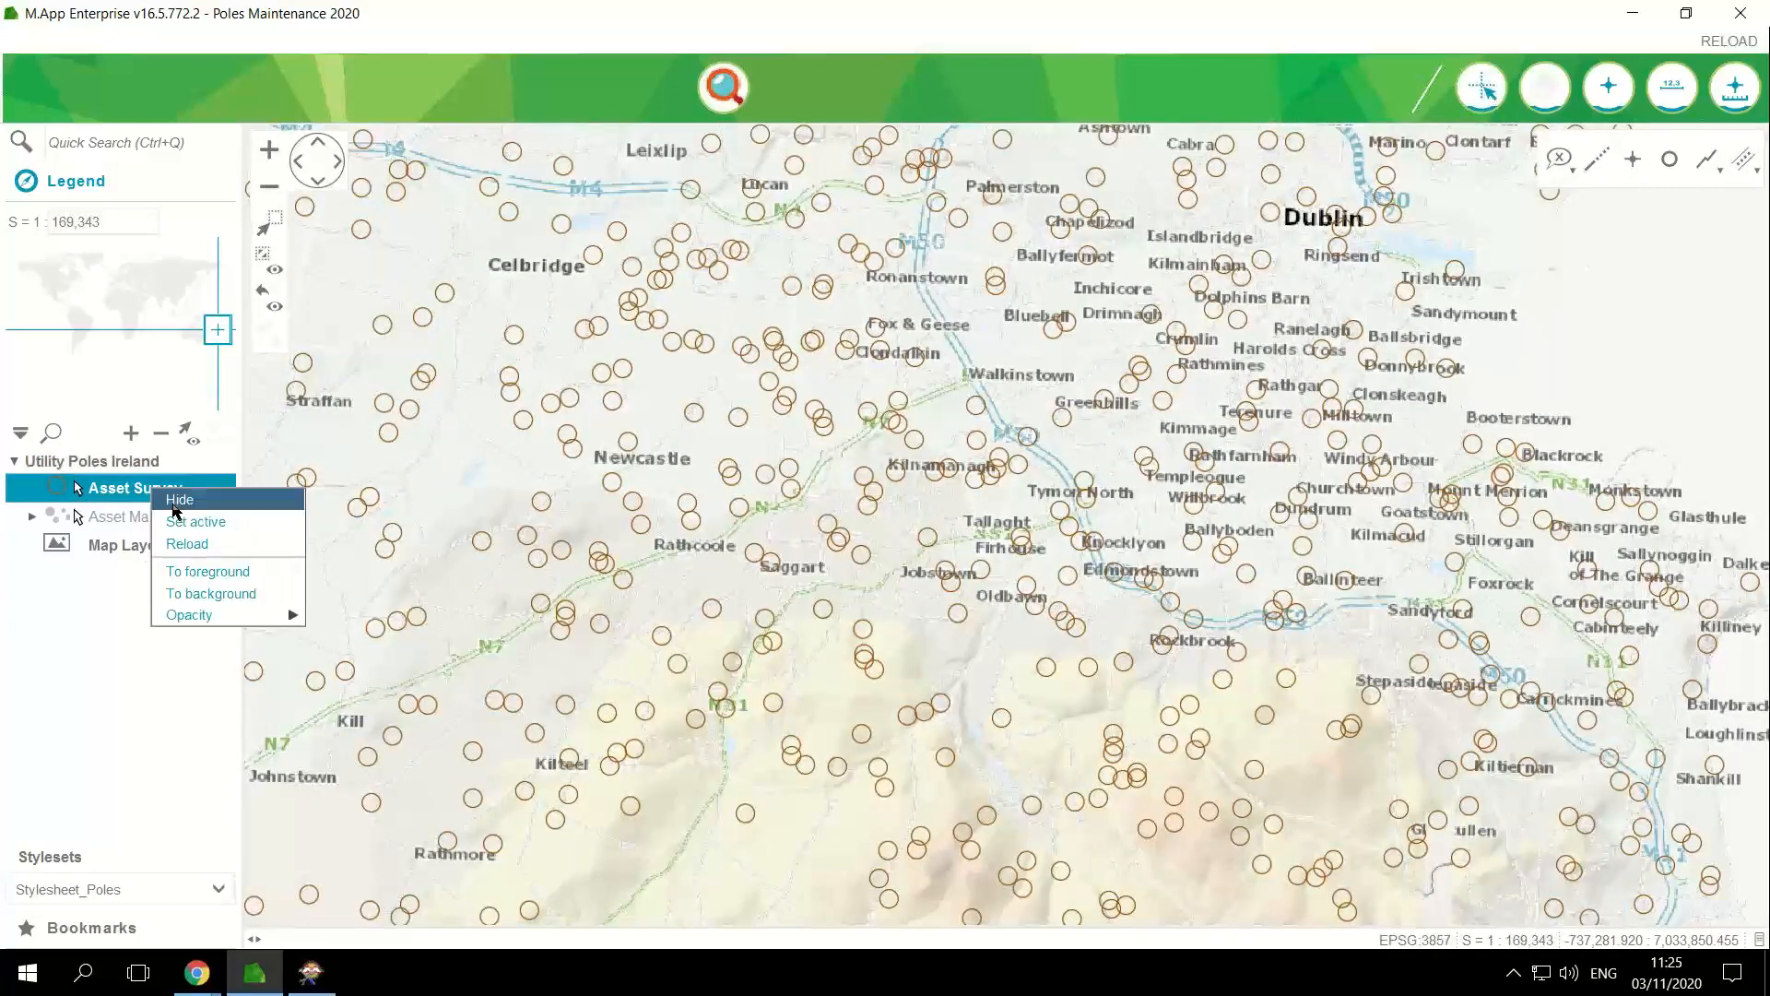
pyautogui.click(175, 510)
# Step: Display the Asset Maintenance layer on the map and set it as the active layer
pyautogui.rightClick(150, 517)
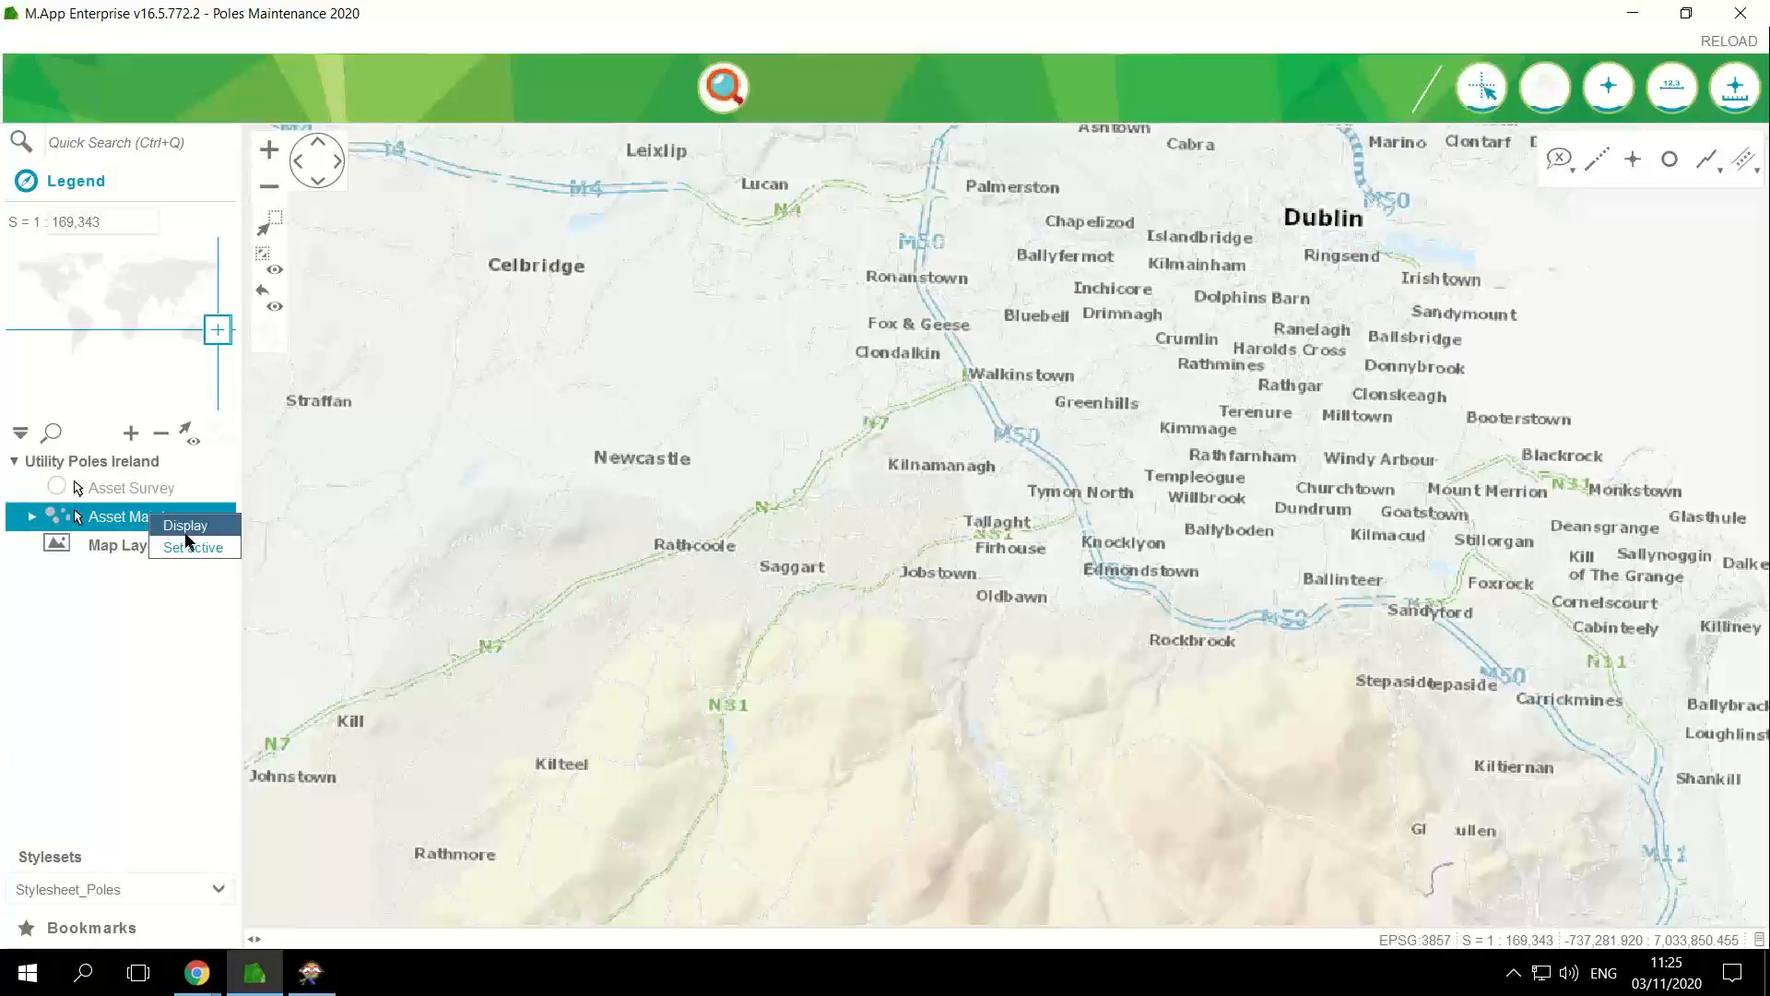
pyautogui.click(185, 531)
pyautogui.rightClick(189, 520)
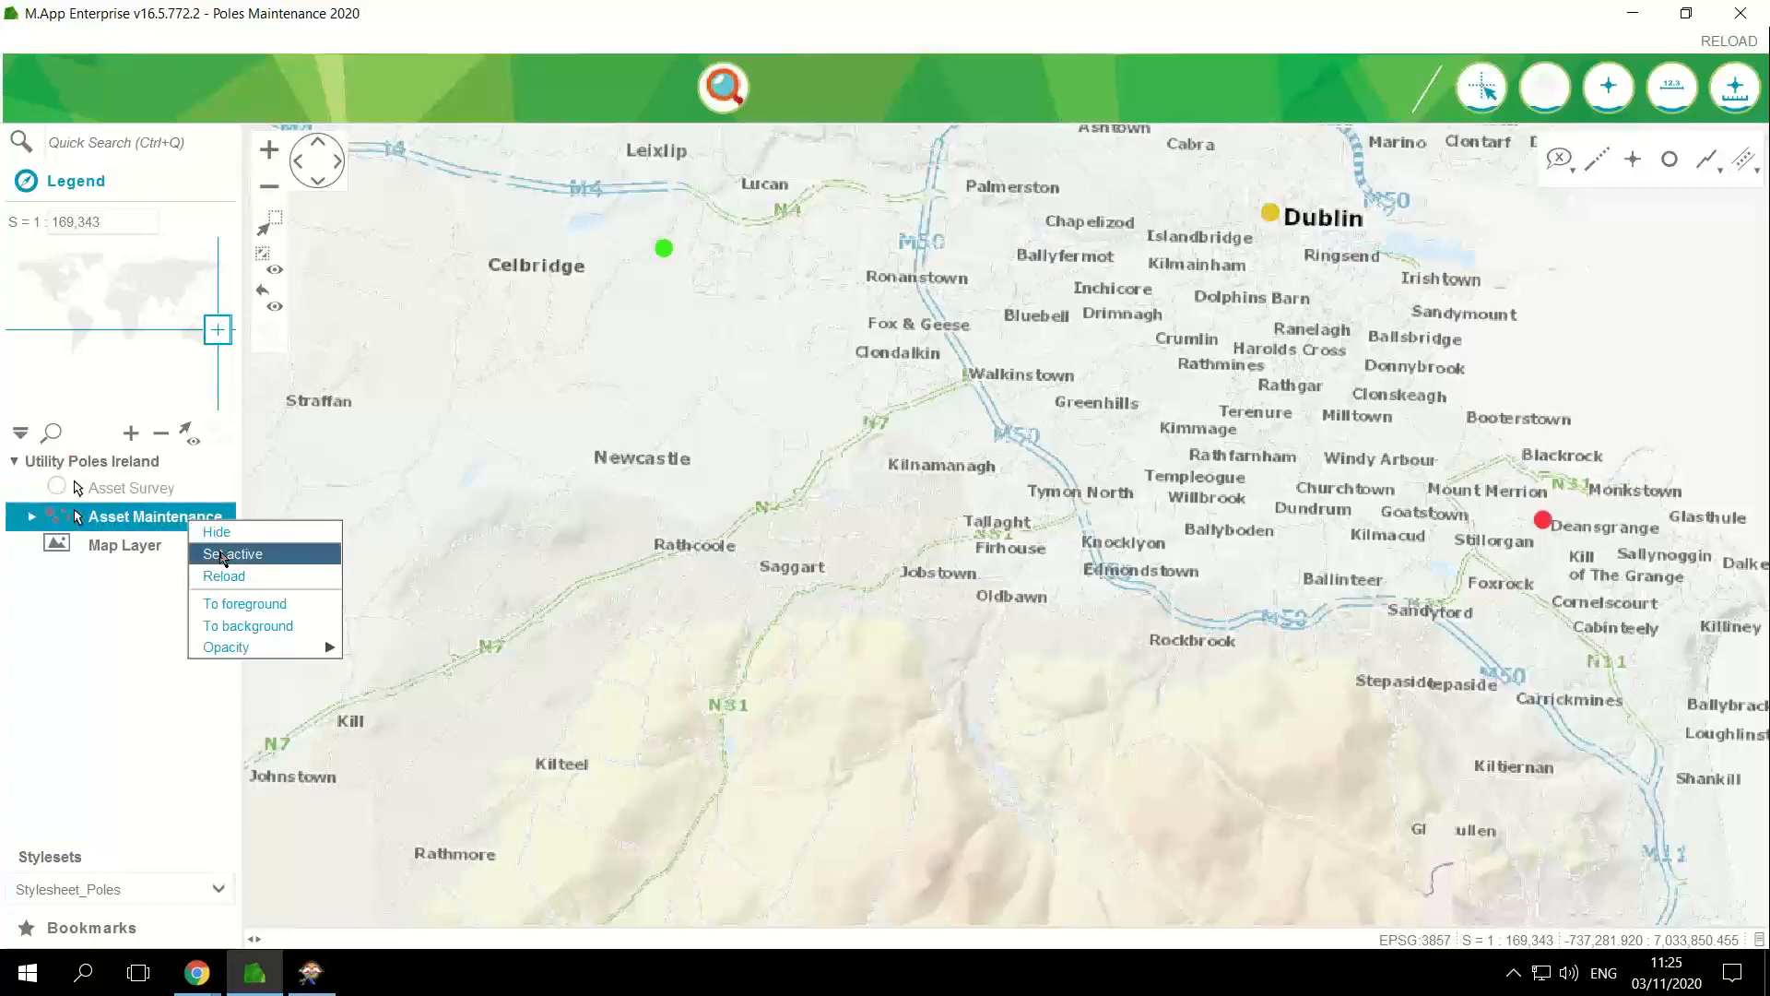
pyautogui.click(224, 556)
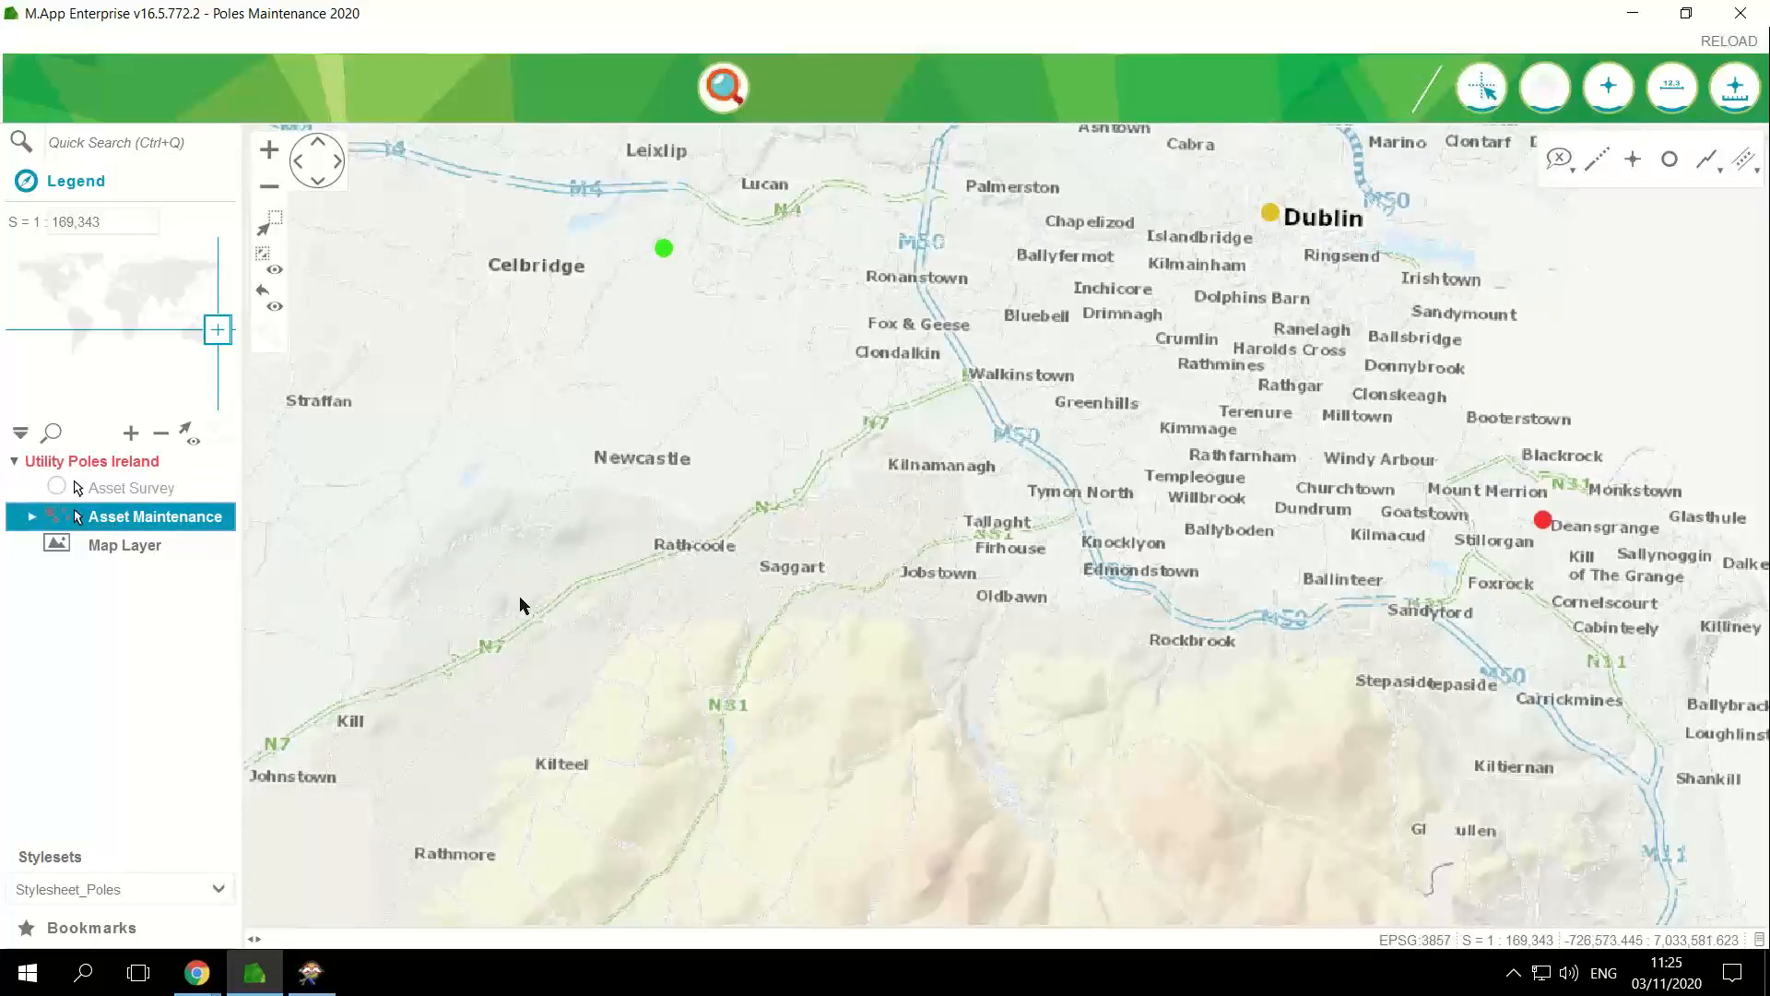
# Step: Examine the maintenance poles around Dublin and Kildare and open the Under Maintenance list to review their statuses
pyautogui.click(269, 186)
pyautogui.moveTo(849, 589); pyautogui.dragTo(962, 591)
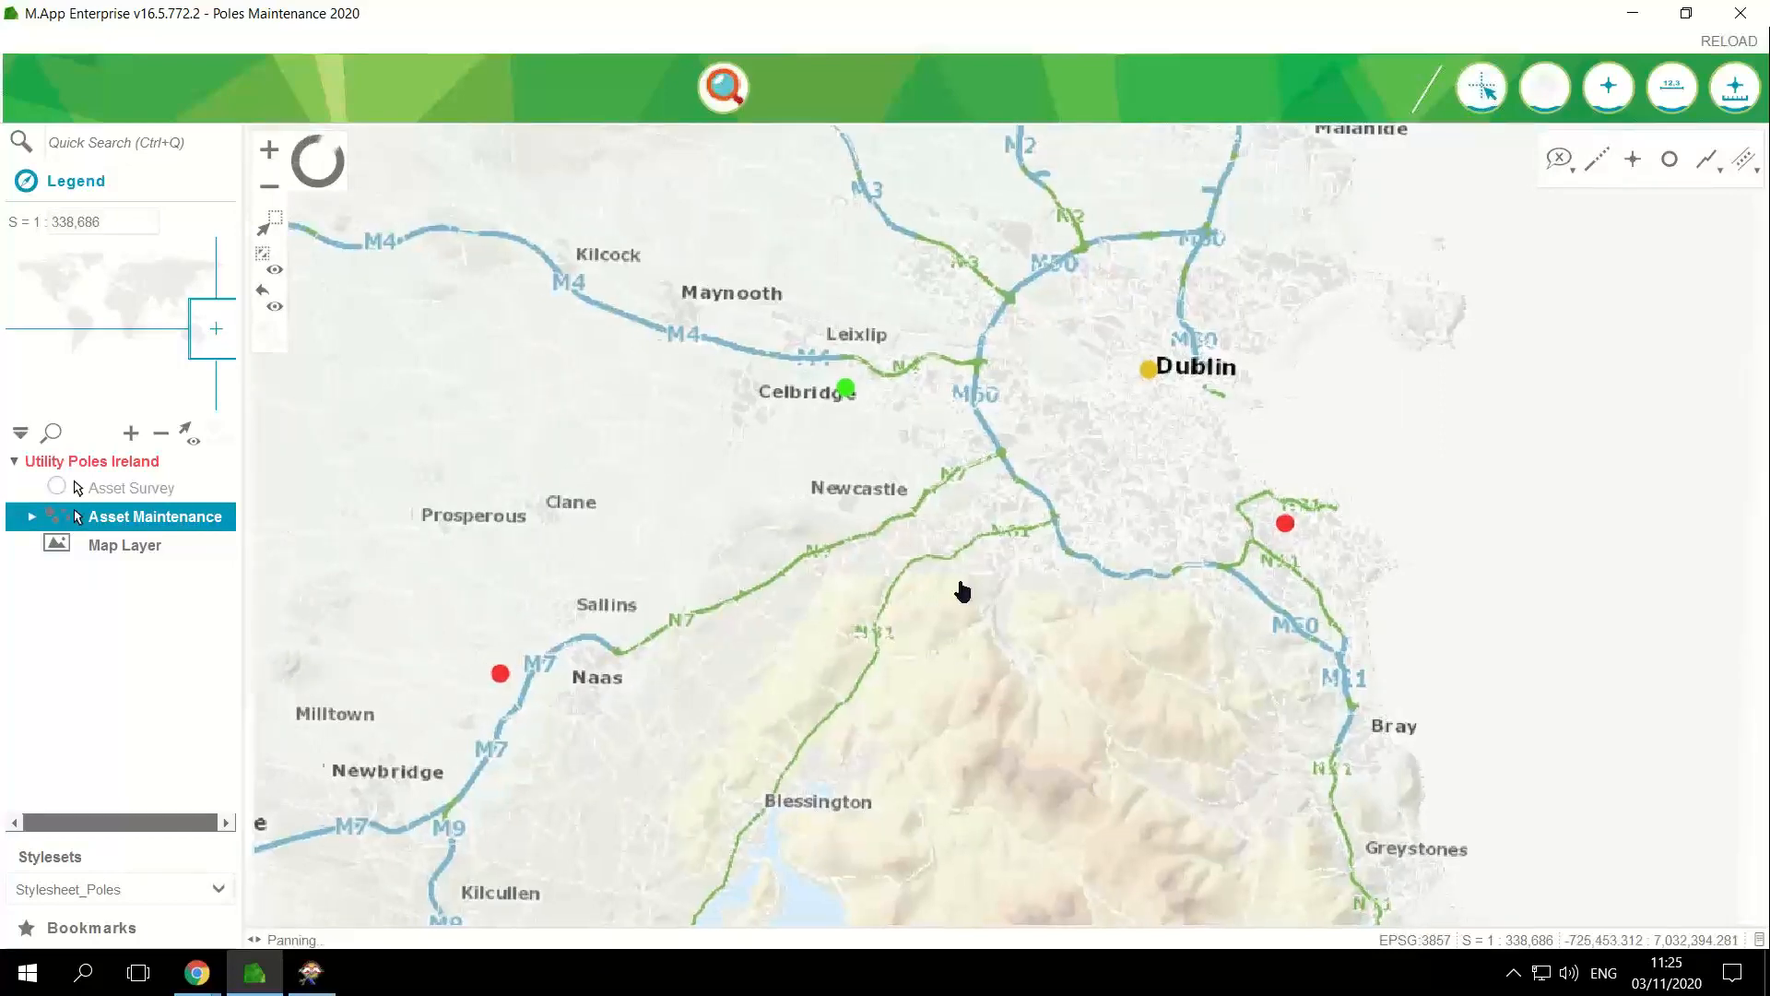
pyautogui.scroll(-1, 963, 591)
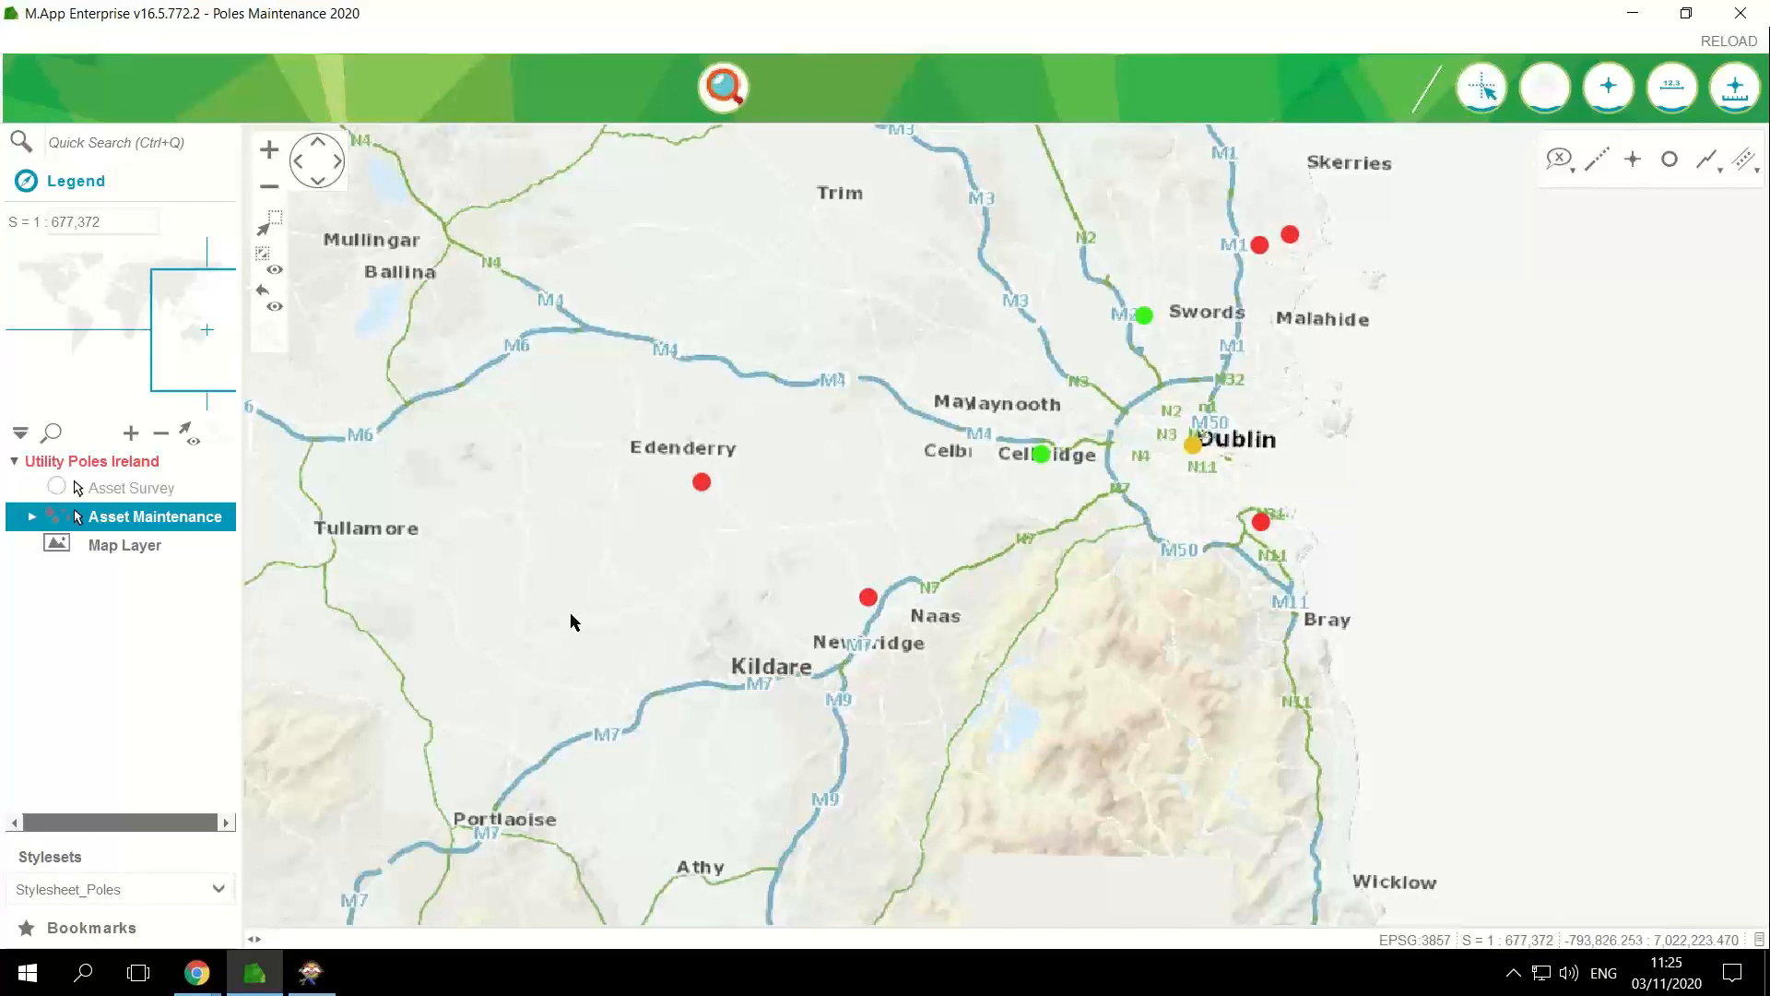
pyautogui.moveTo(571, 615); pyautogui.dragTo(791, 711)
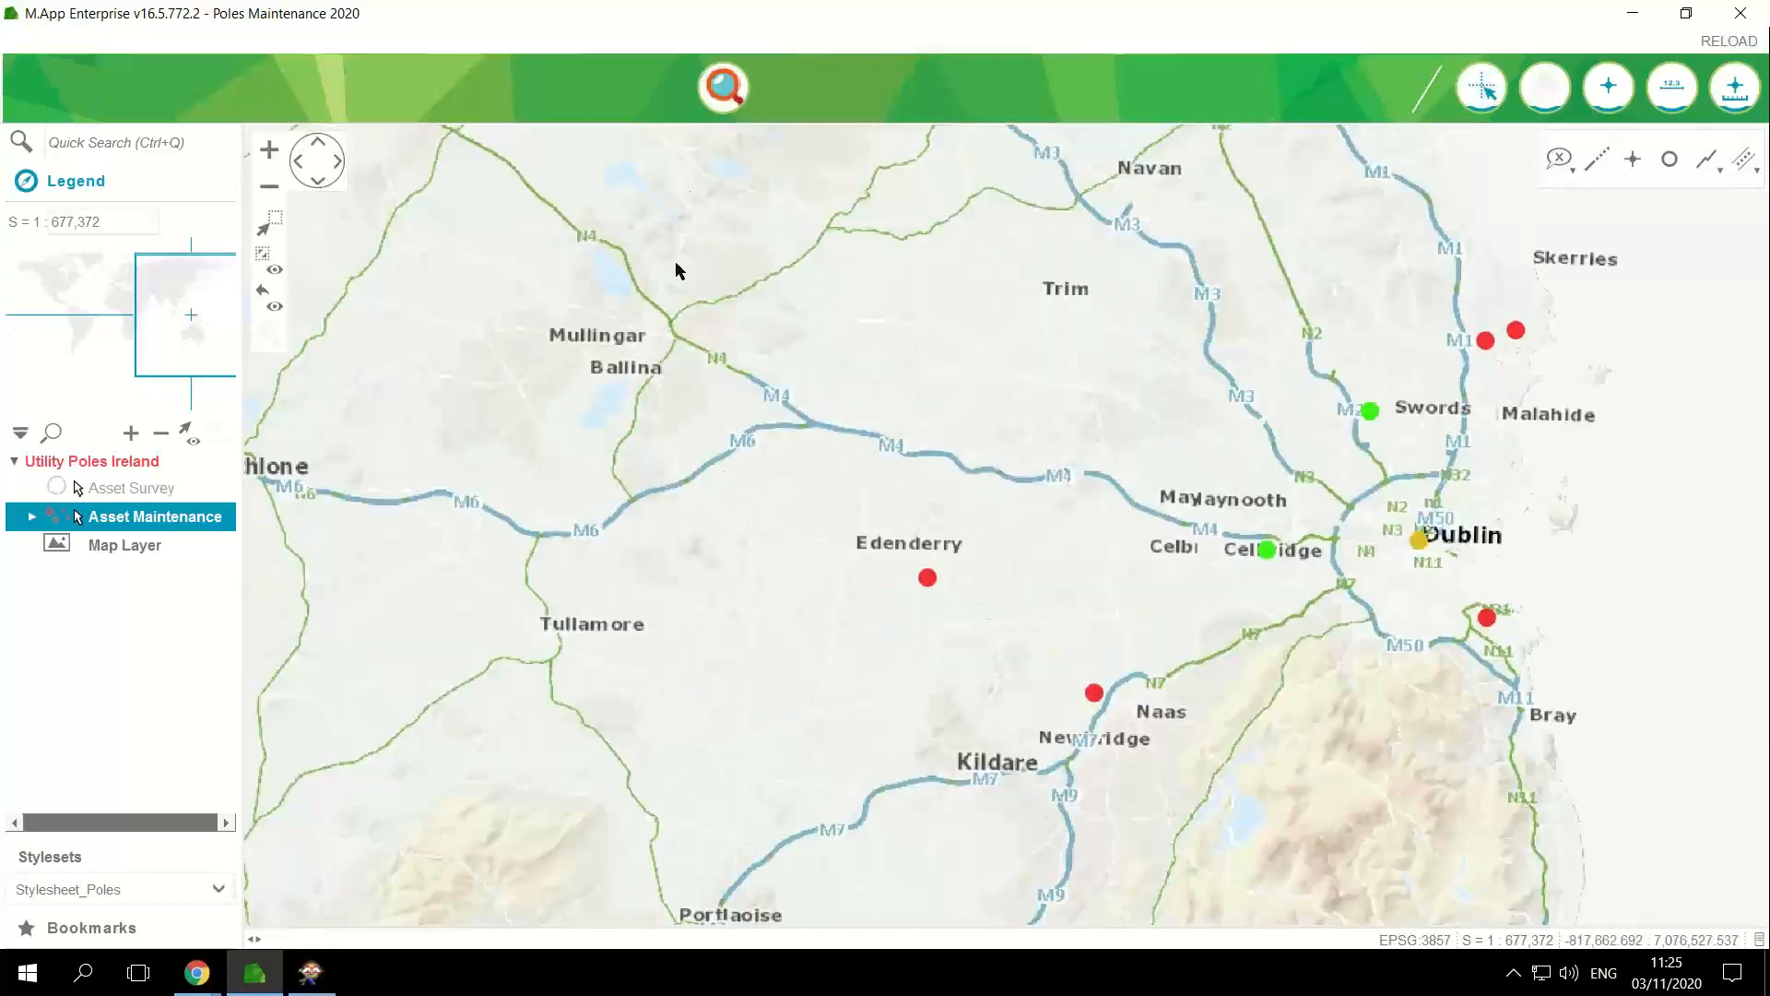
pyautogui.click(722, 90)
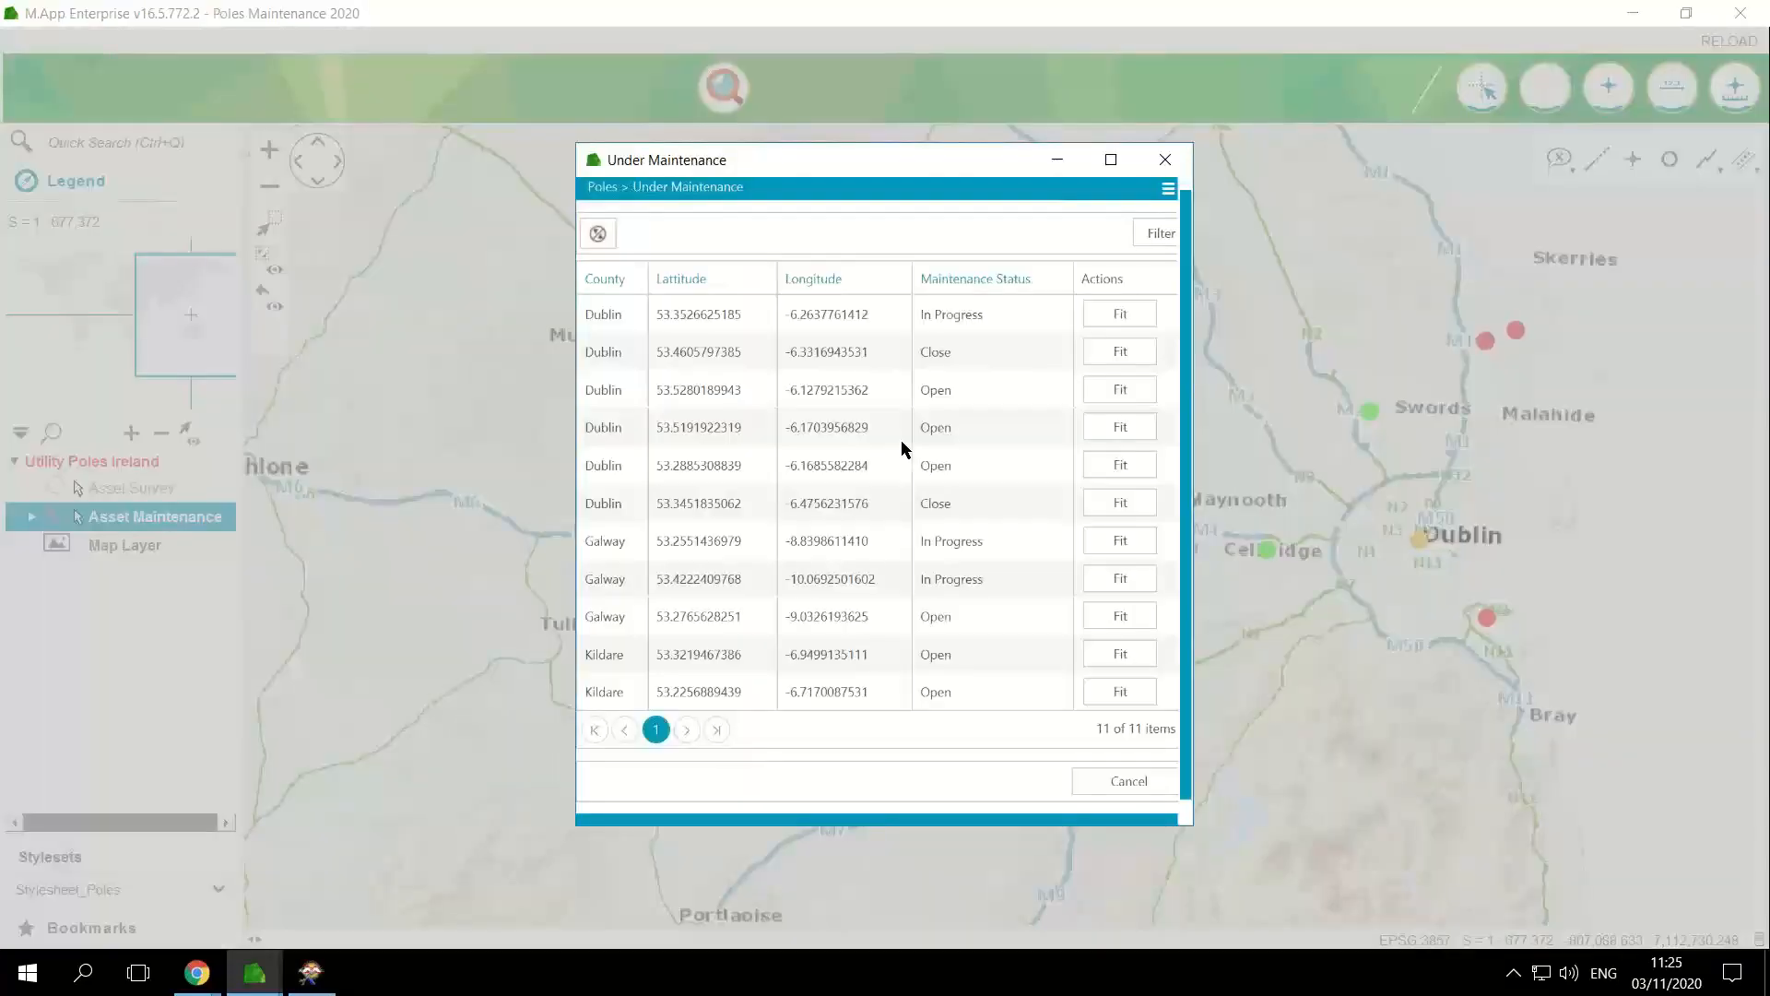
pyautogui.moveTo(936, 164); pyautogui.dragTo(1166, 132)
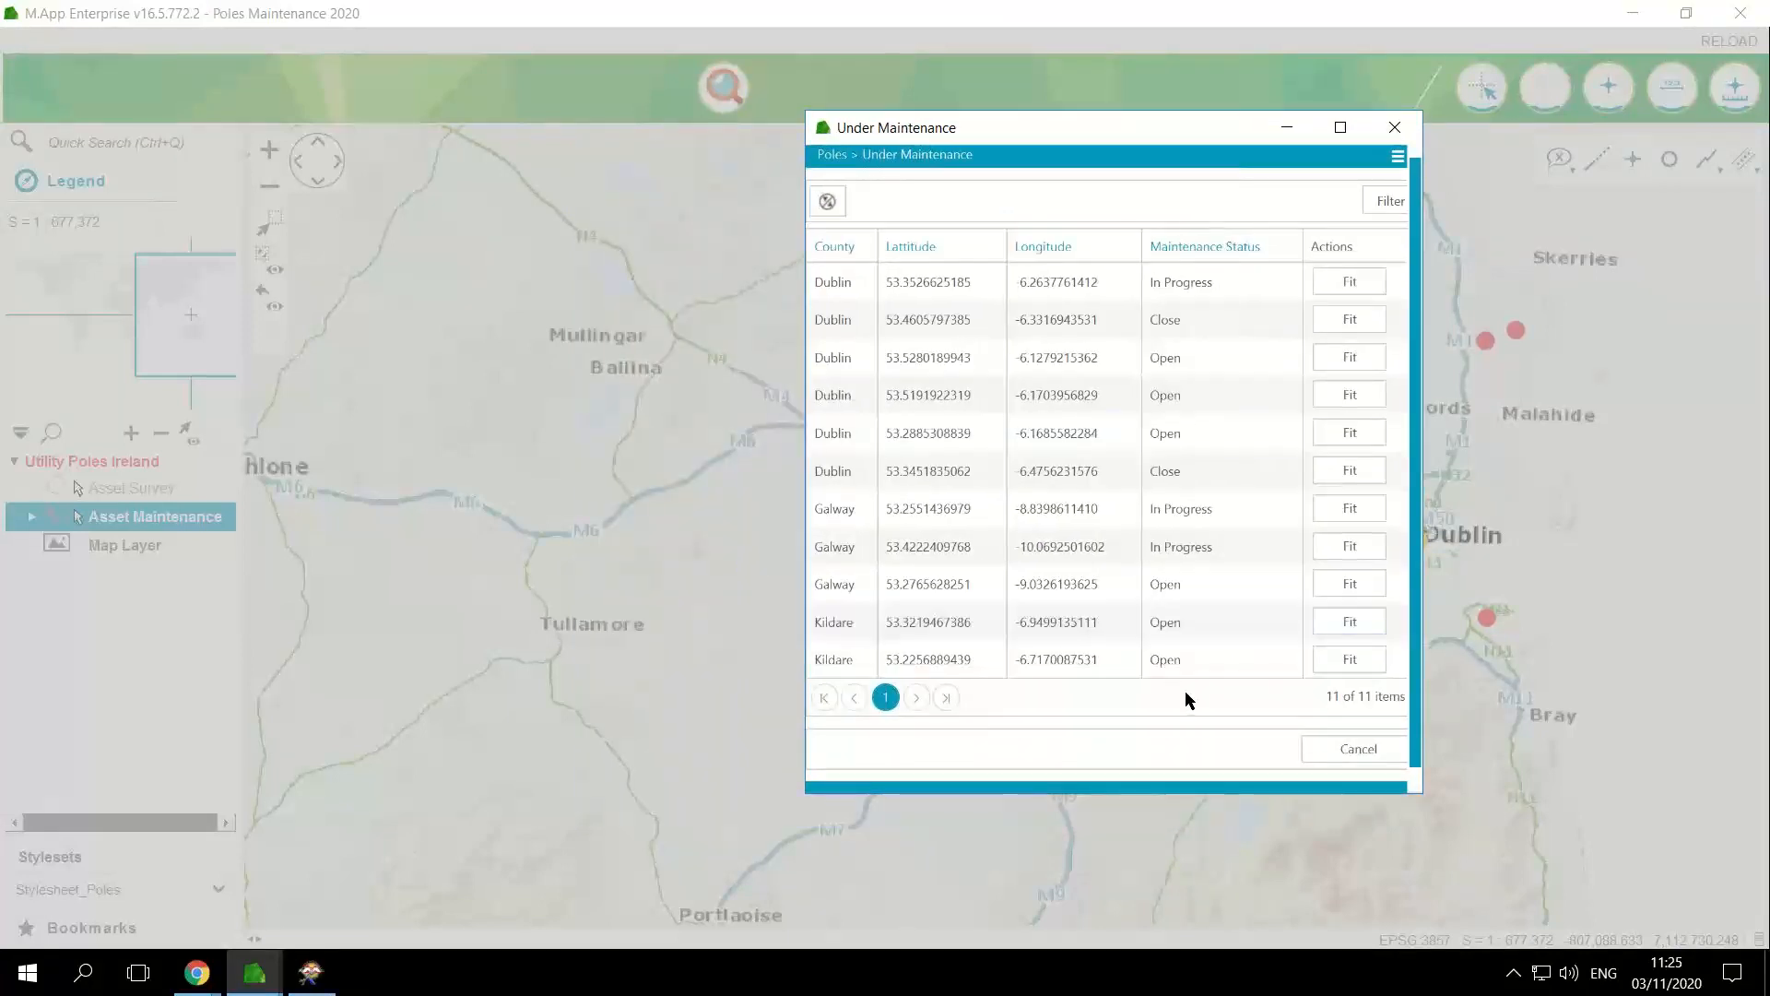
# Step: View the latest update details of the Dublin pole at latitude 53.5280189943, then return to the Under Maintenance list
pyautogui.click(1201, 673)
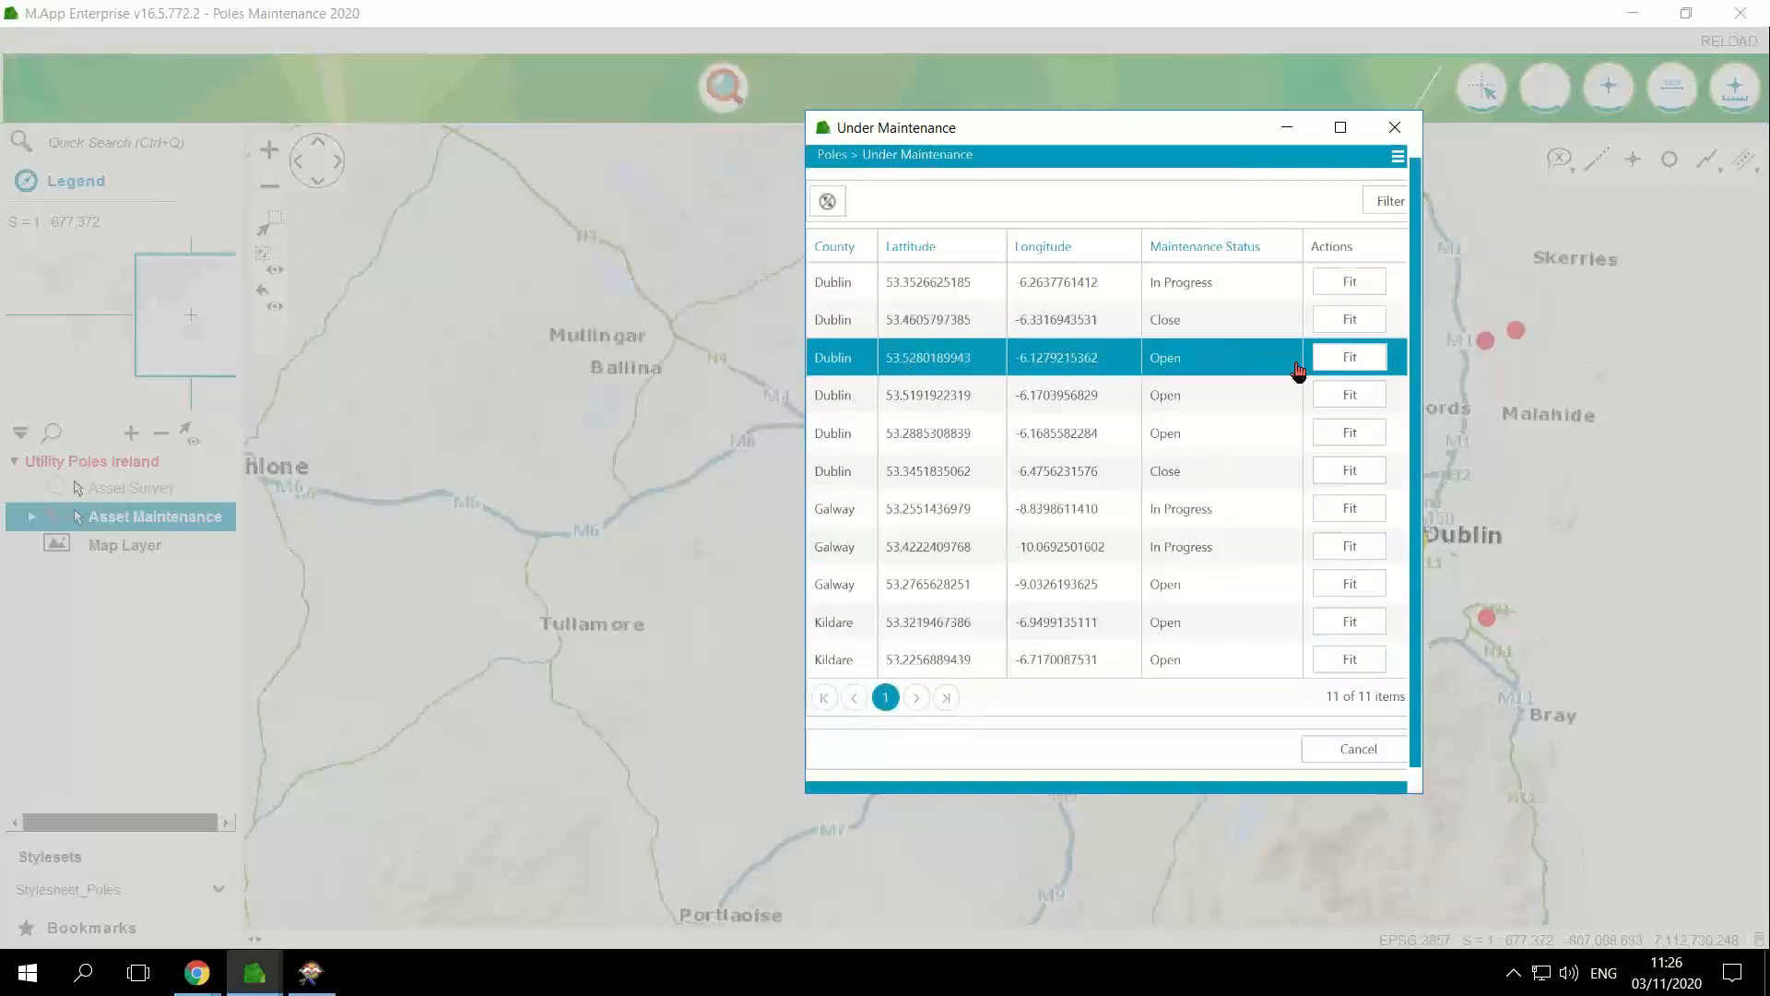
pyautogui.click(933, 358)
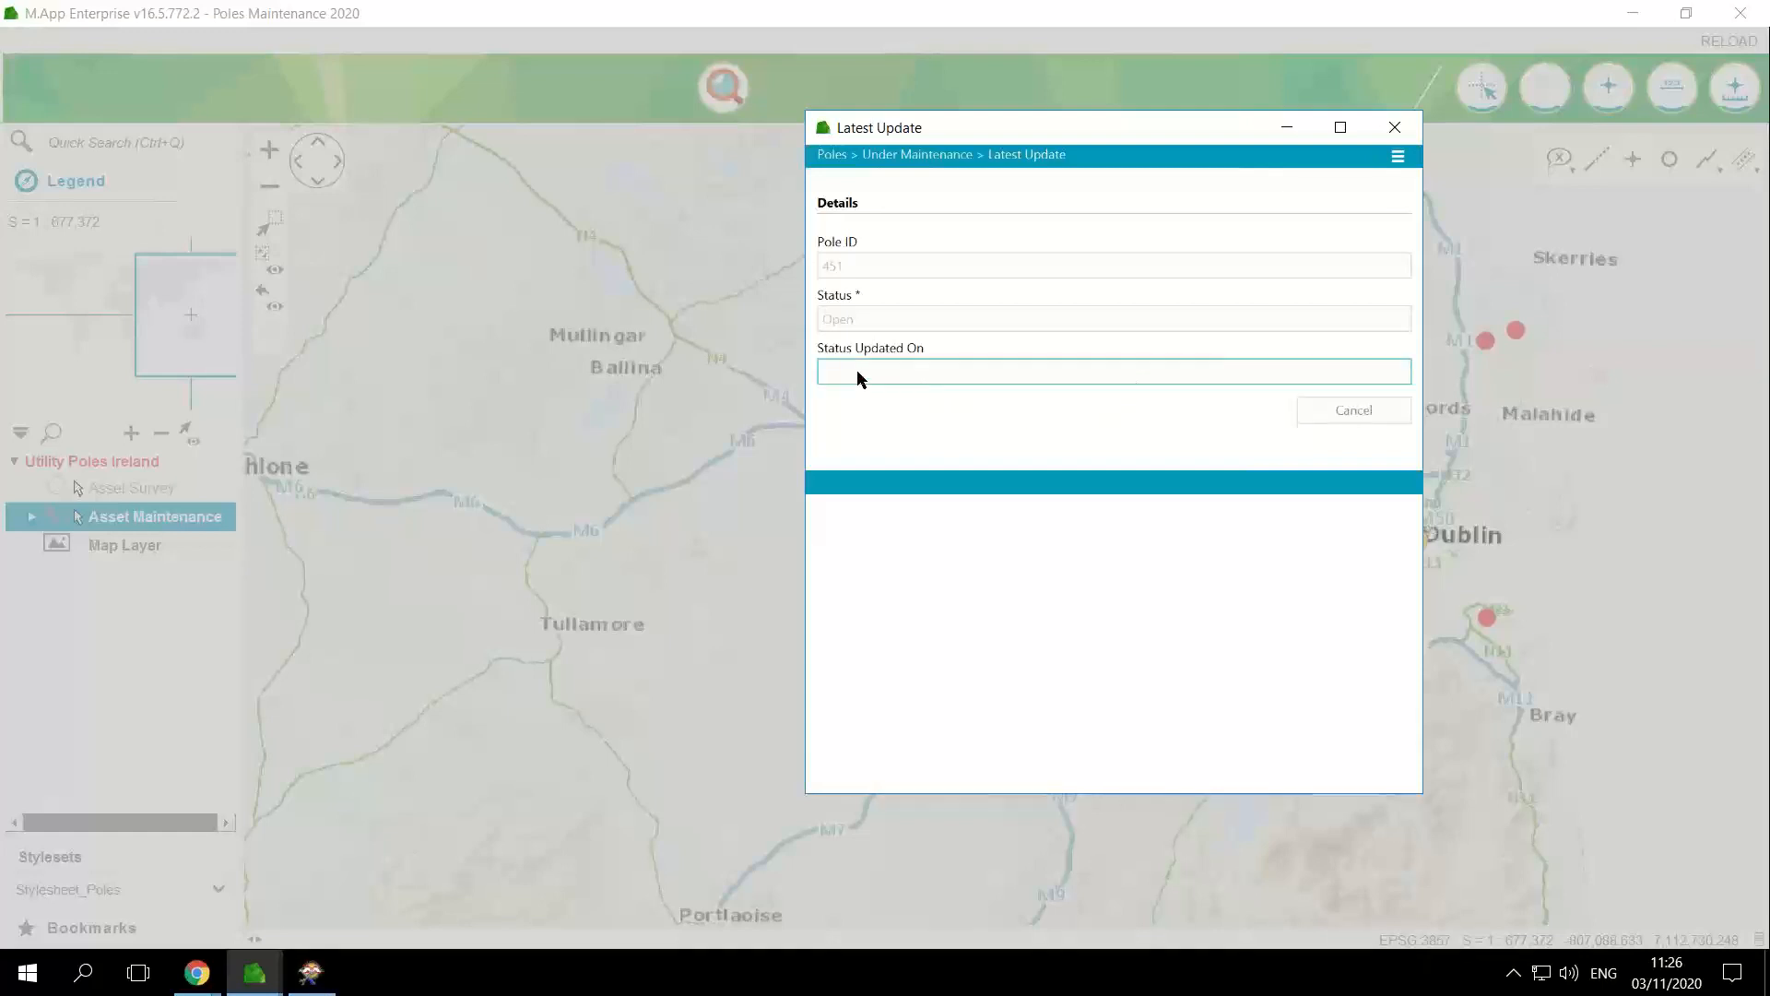
pyautogui.click(944, 165)
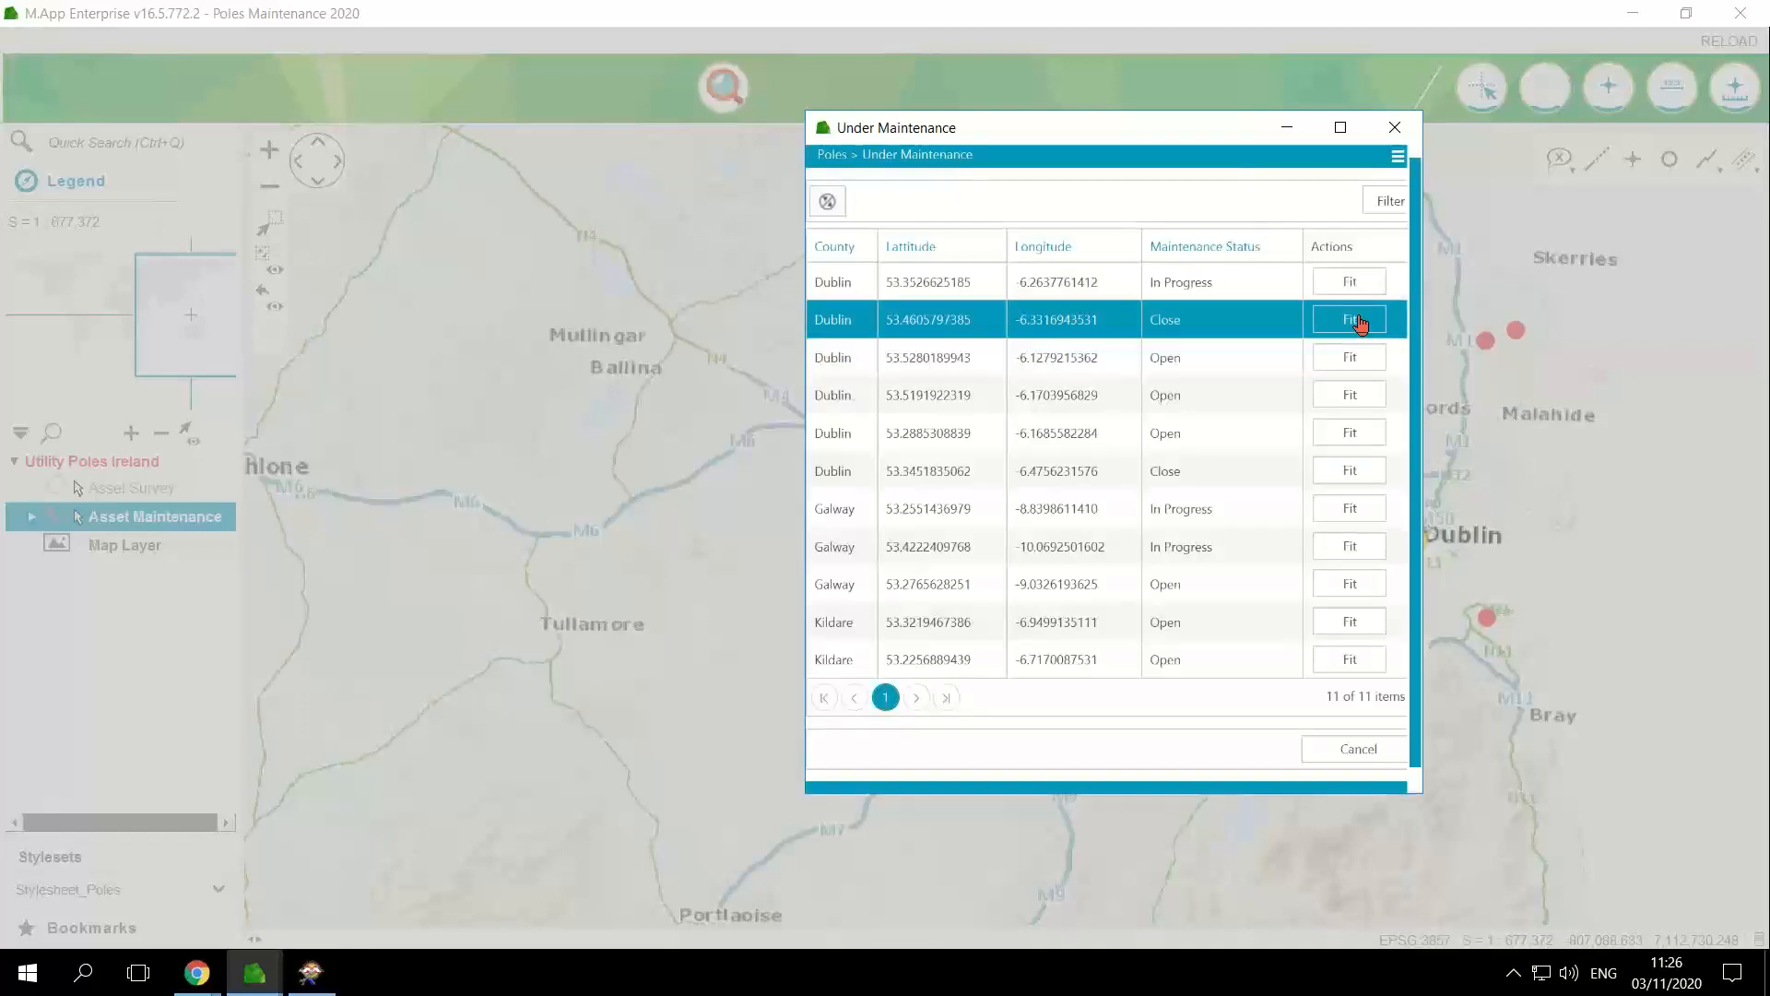
# Step: Fit the map to the Dublin pole at latitude 53.5191922319 and open its Update Pole Status form
pyautogui.click(941, 522)
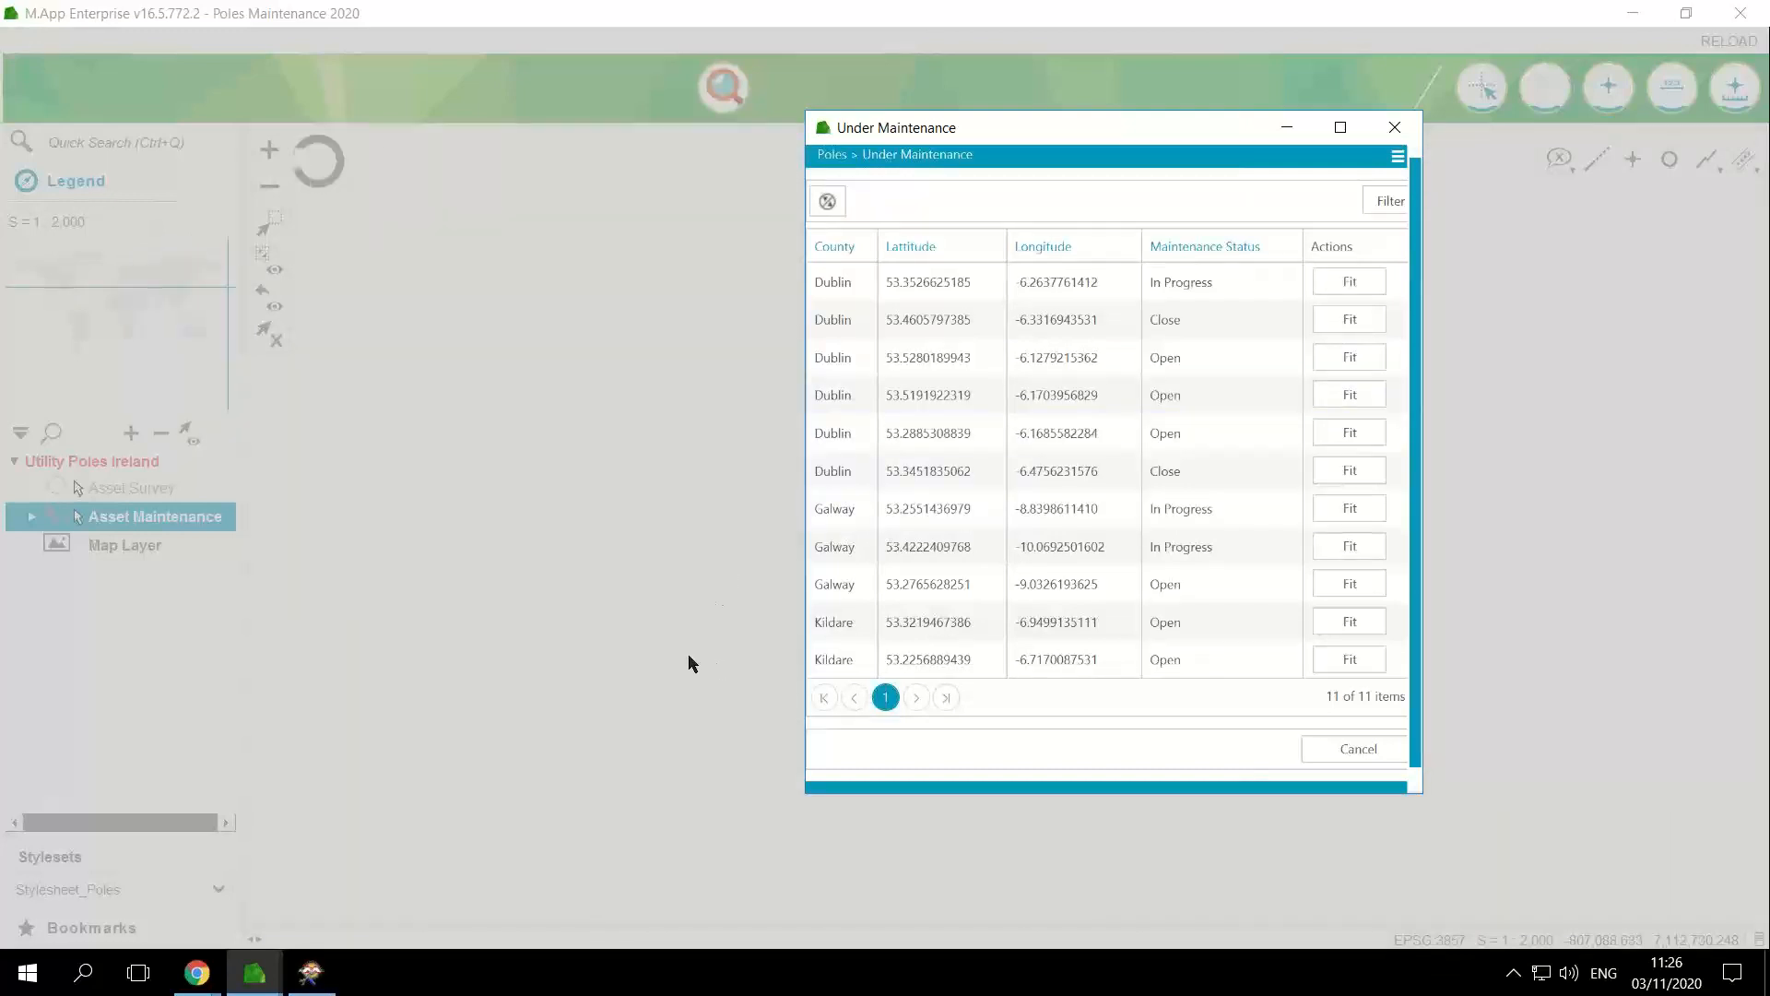
pyautogui.click(1395, 127)
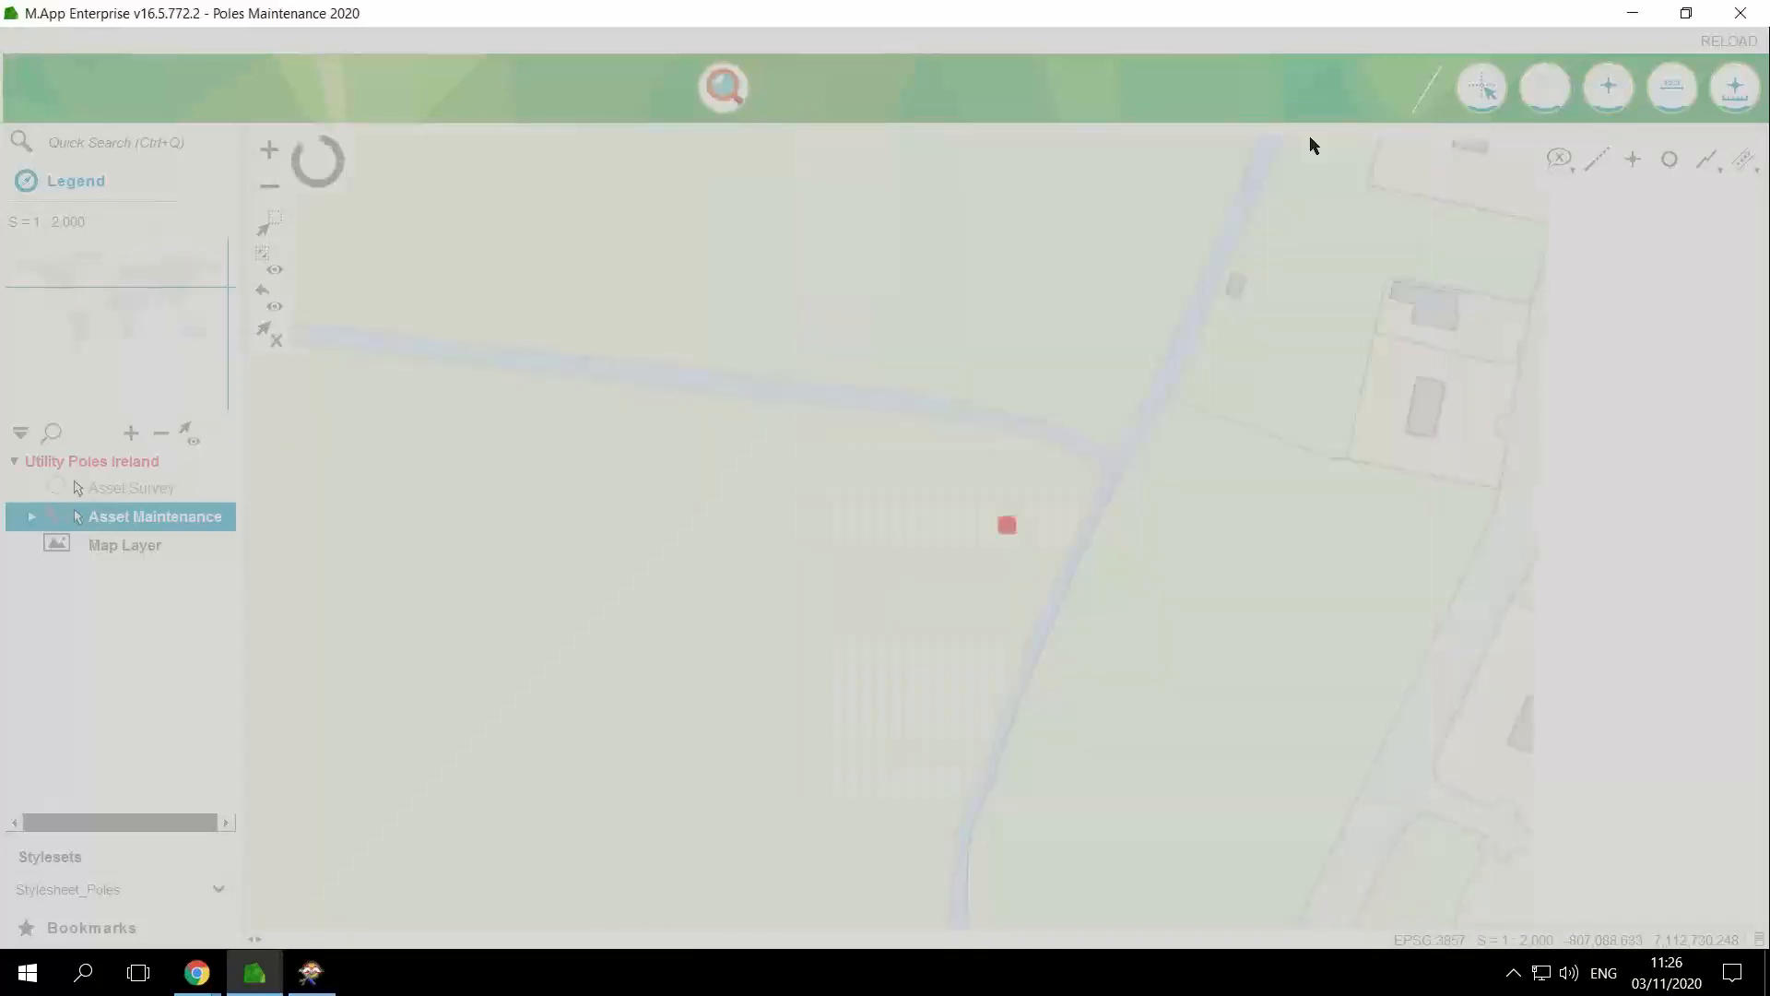
pyautogui.rightClick(1007, 535)
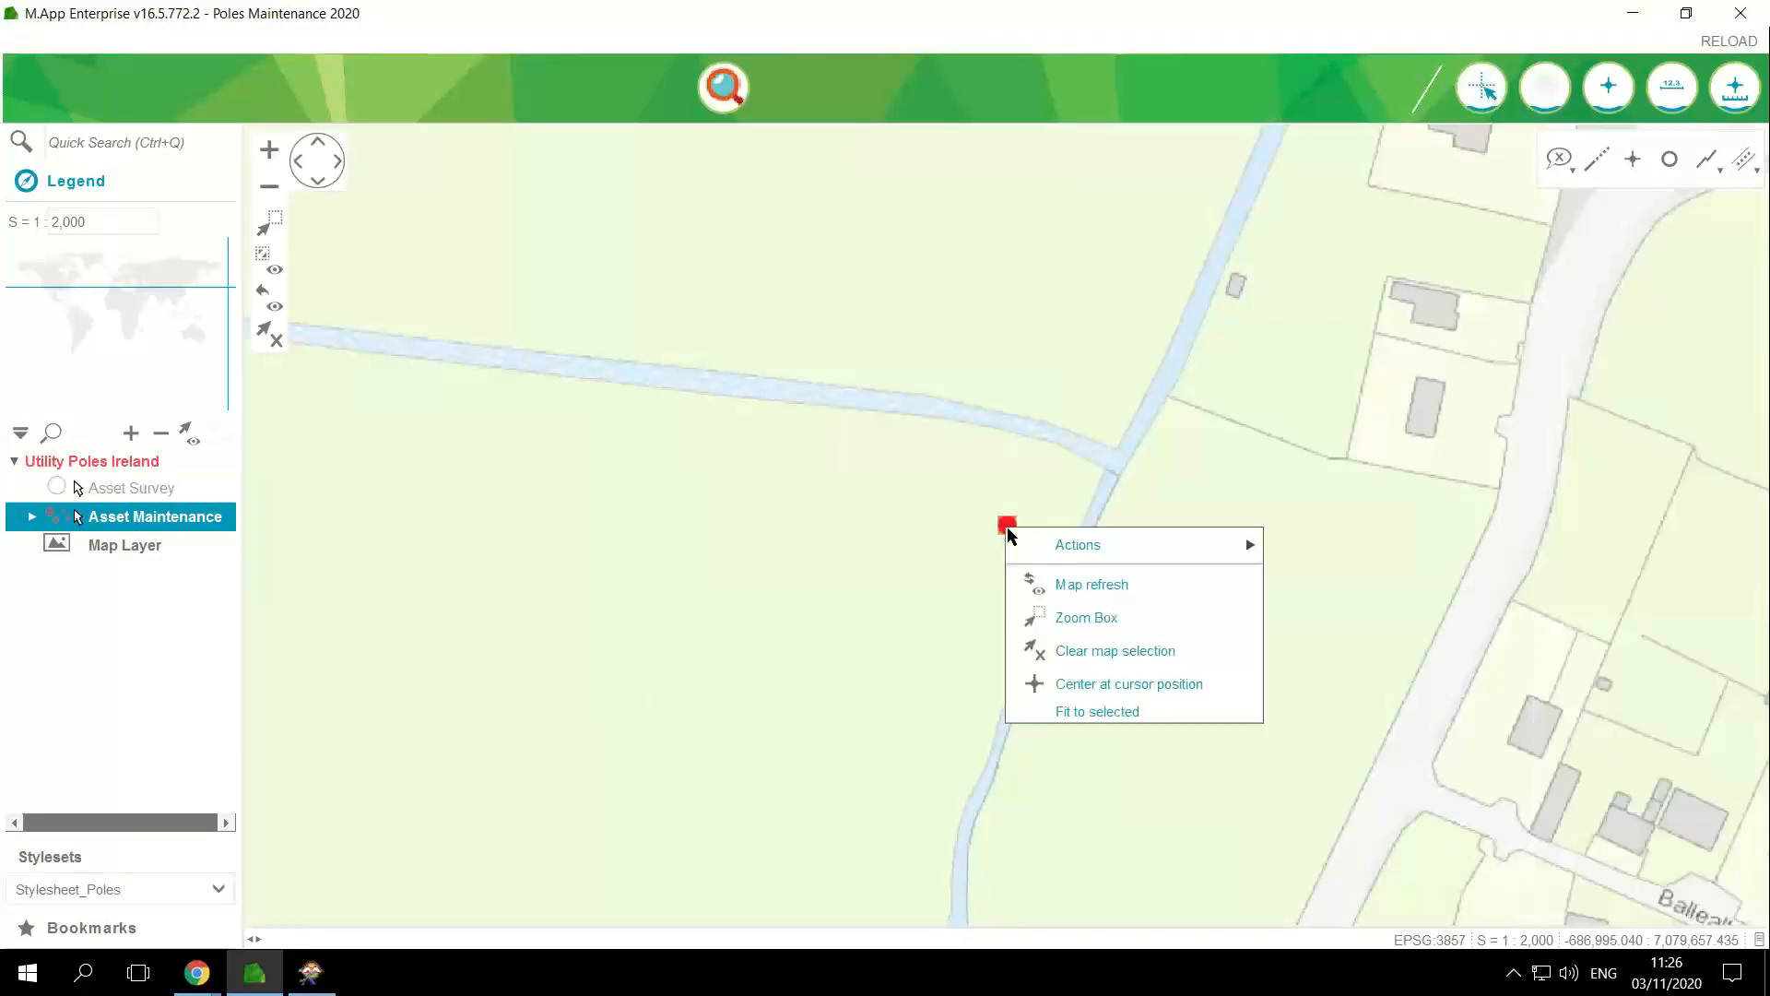
pyautogui.moveTo(1103, 557)
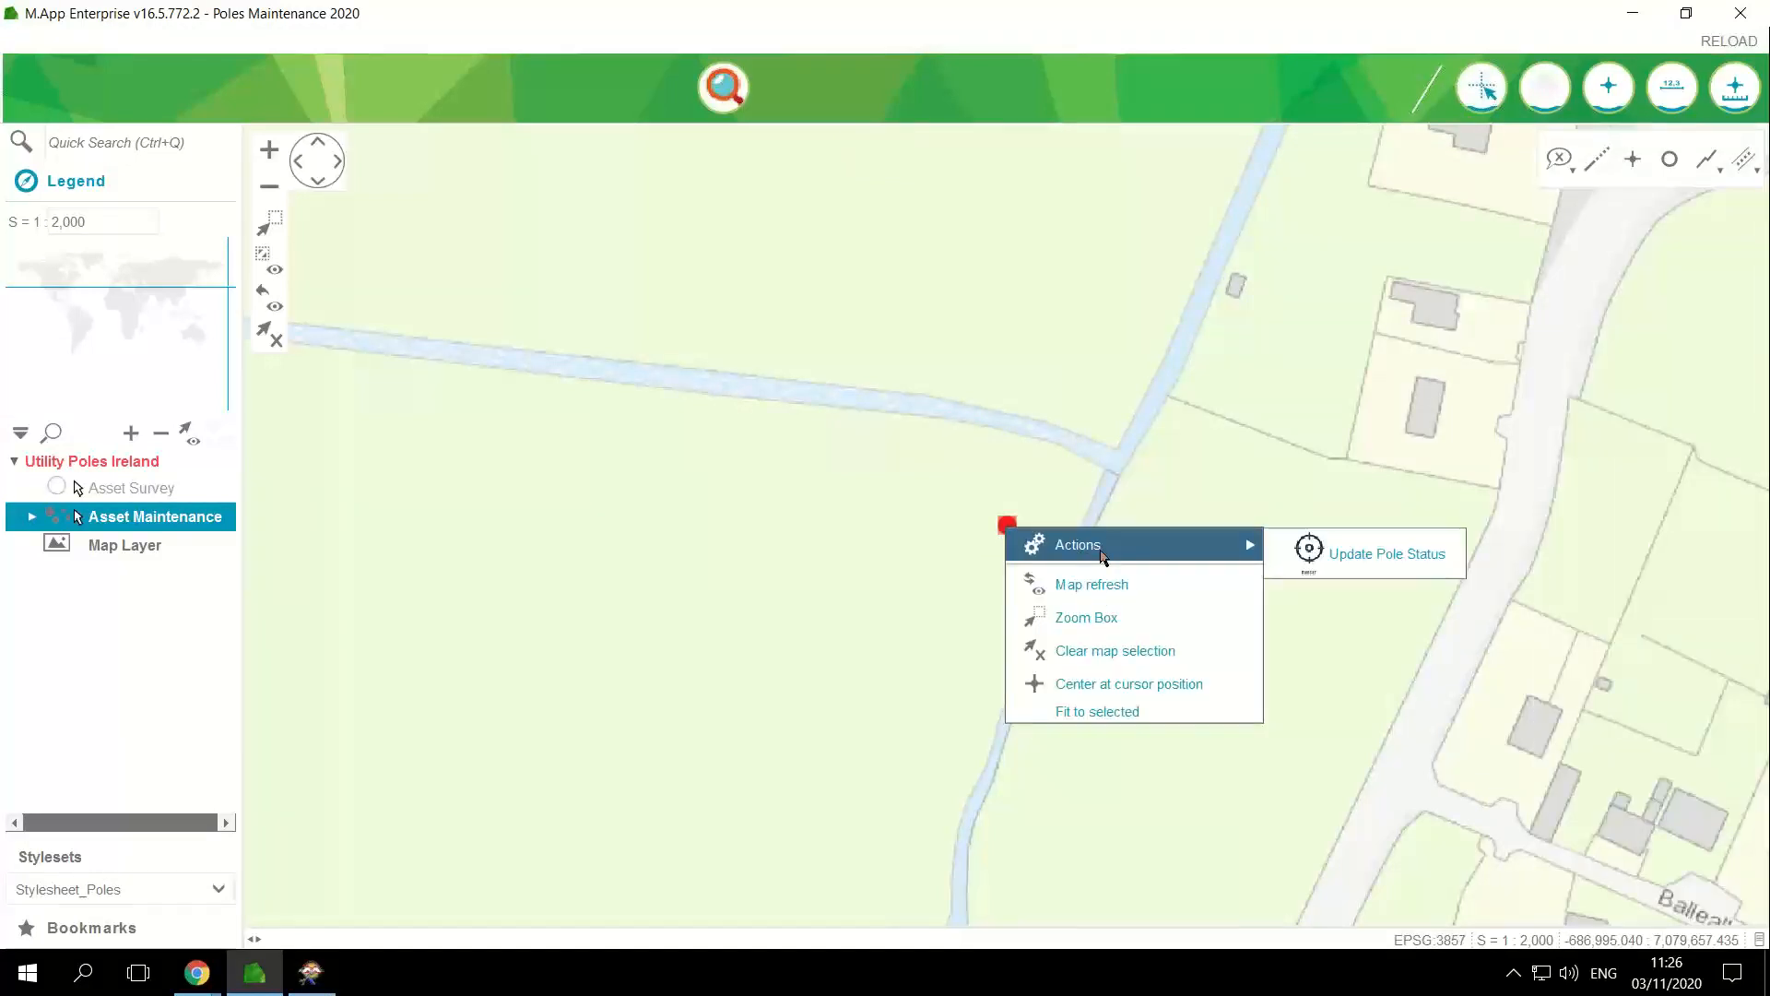
pyautogui.click(1347, 551)
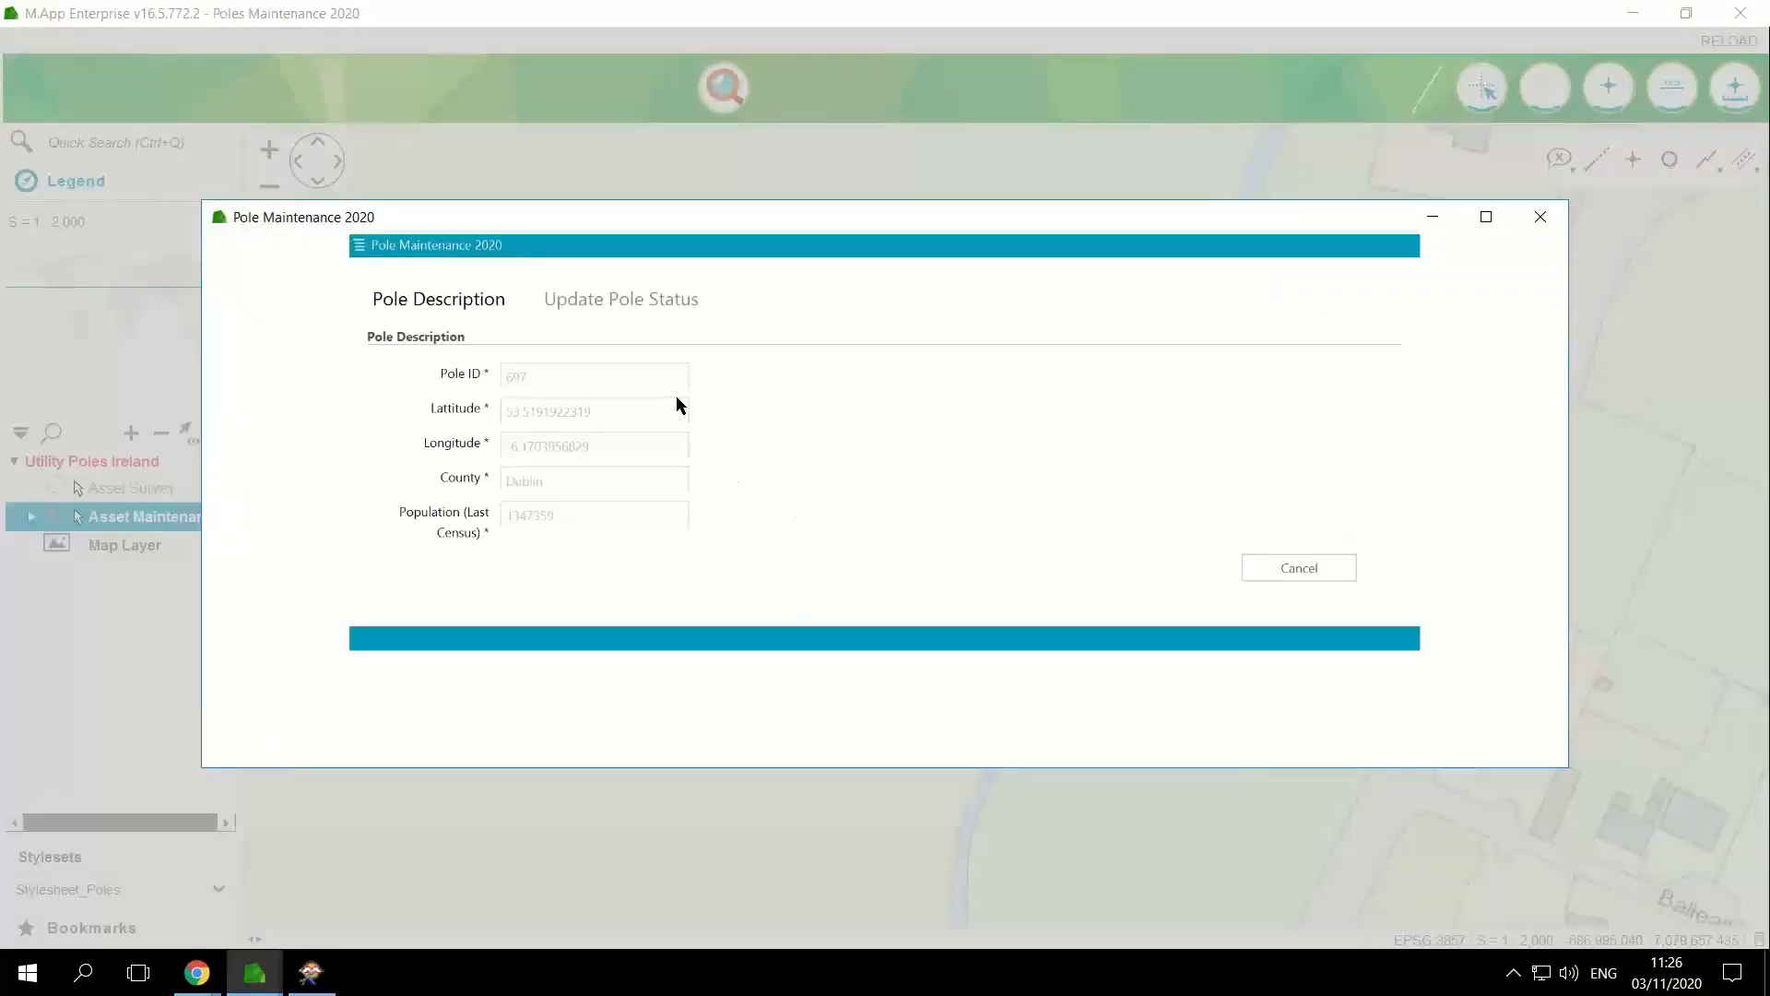
pyautogui.click(636, 312)
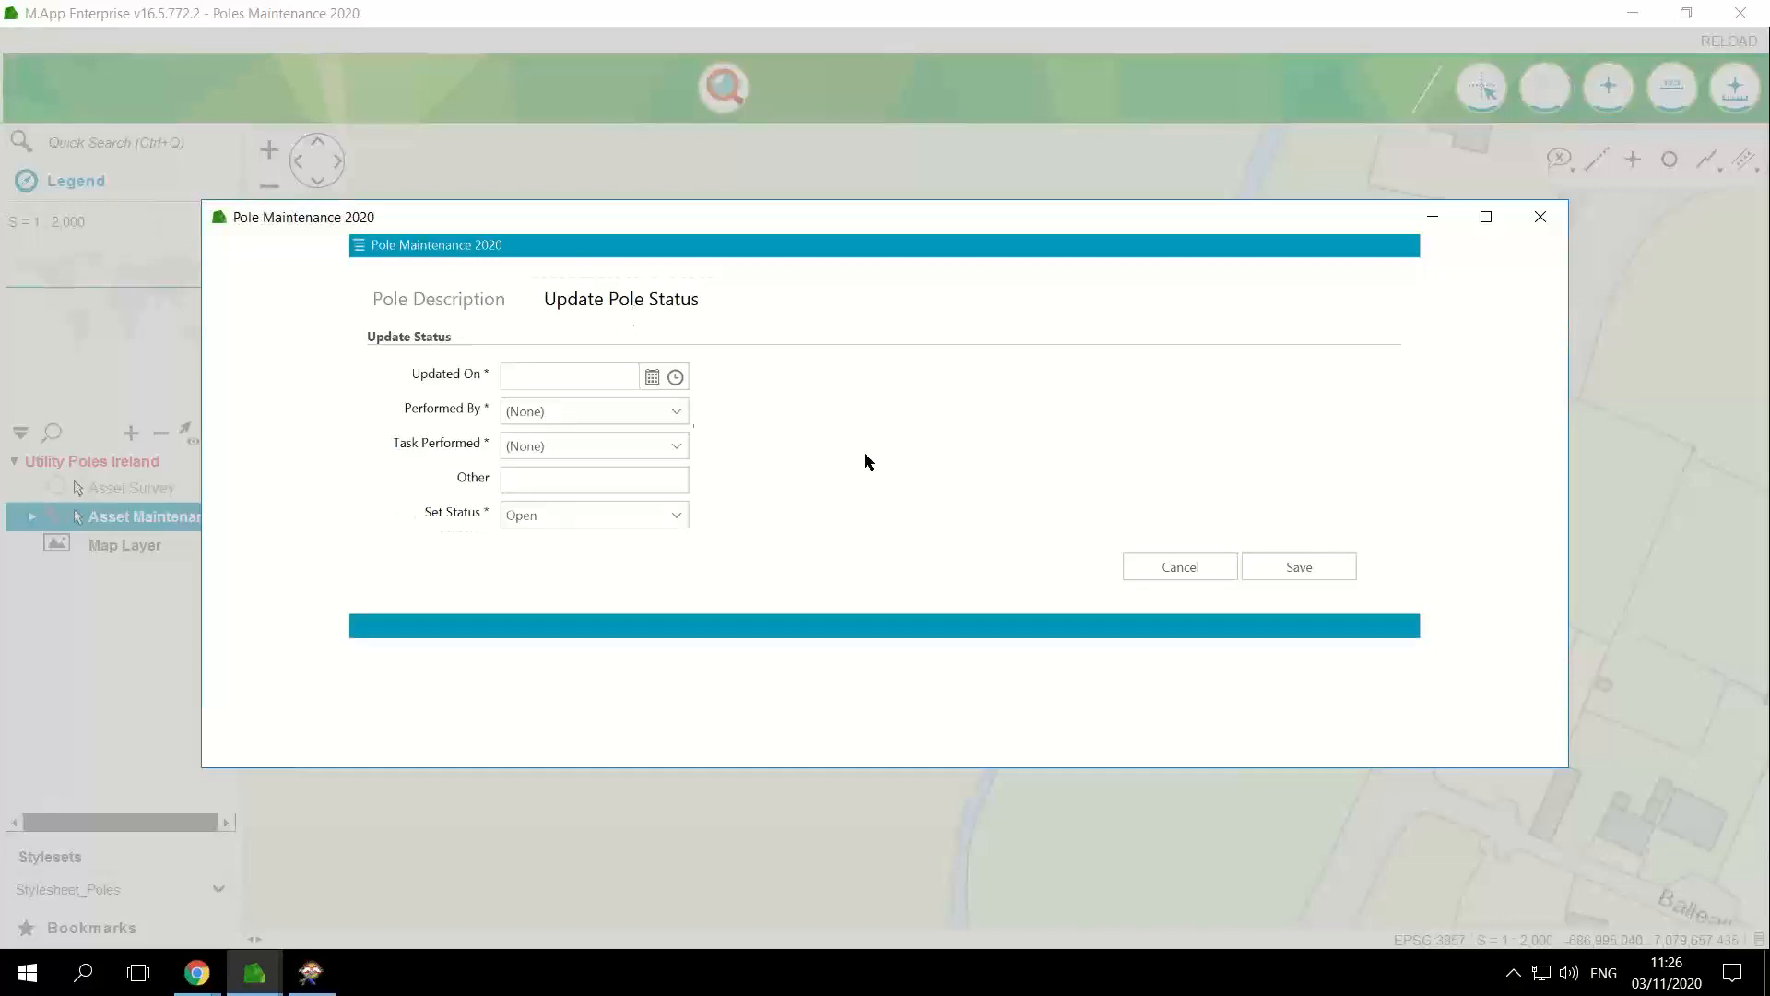
# Step: Set Updated On to 03/11/2020, choose a technician in Performed By, and set Task Performed to Pole De-Commissioned
pyautogui.click(651, 380)
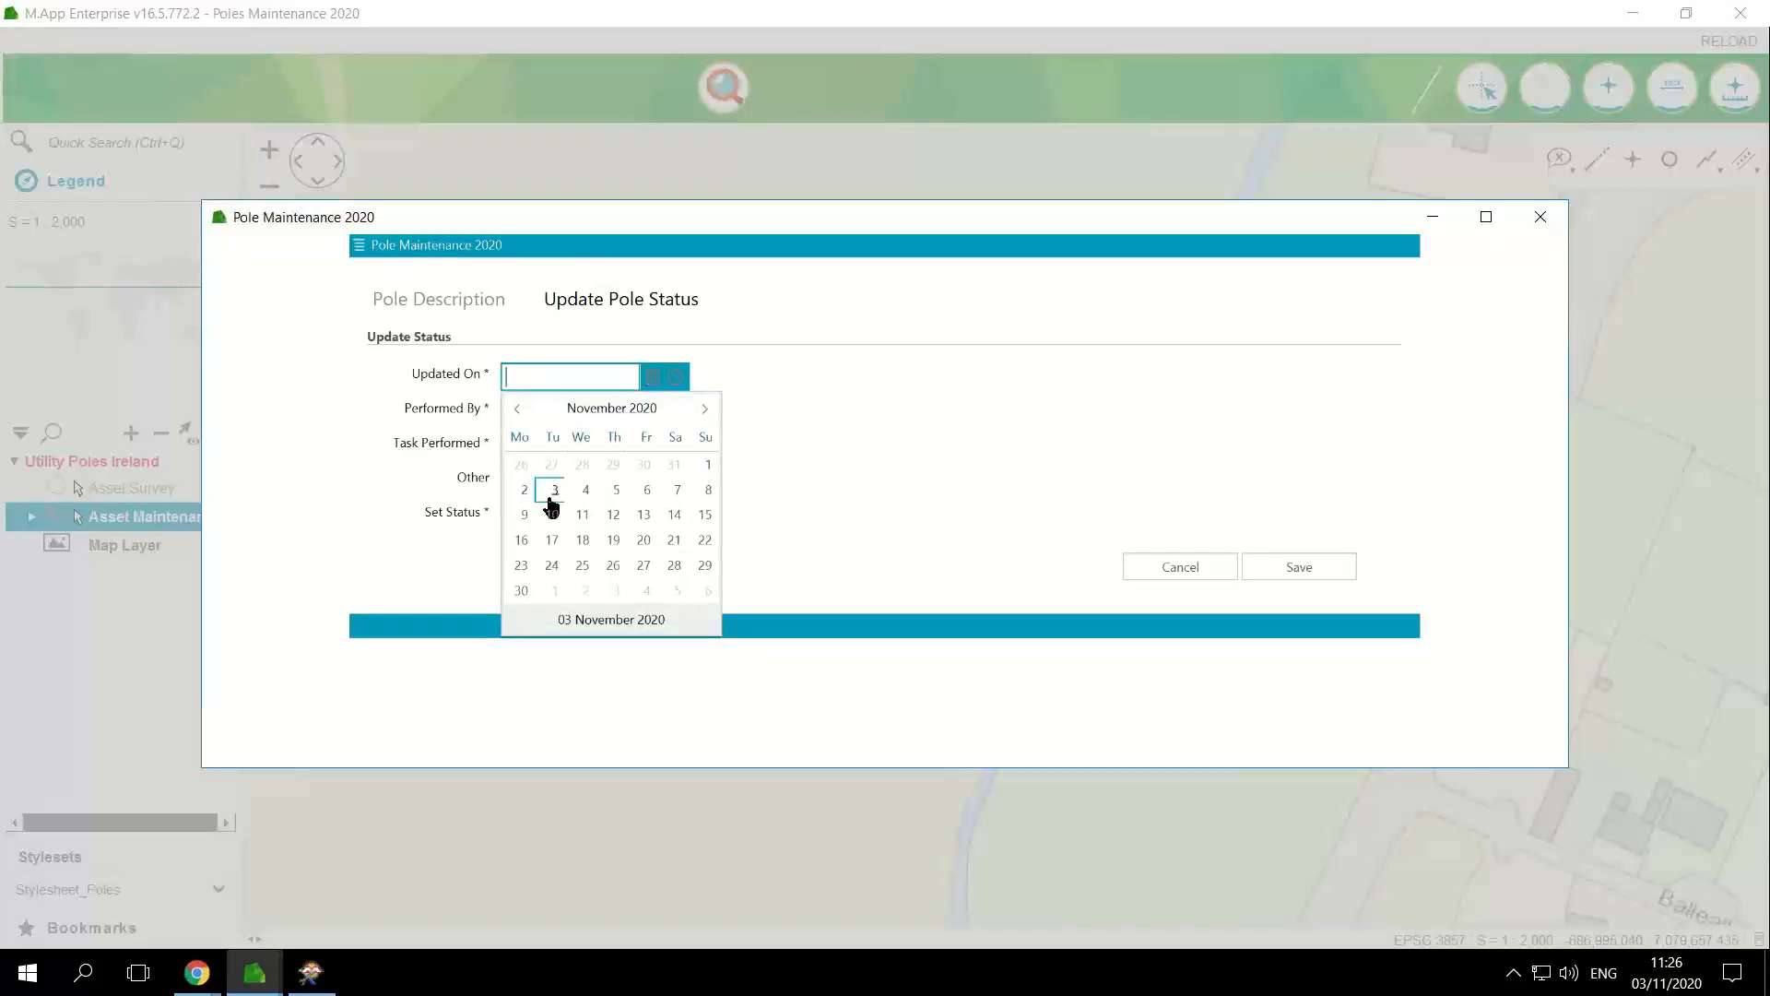
pyautogui.click(552, 503)
pyautogui.click(663, 415)
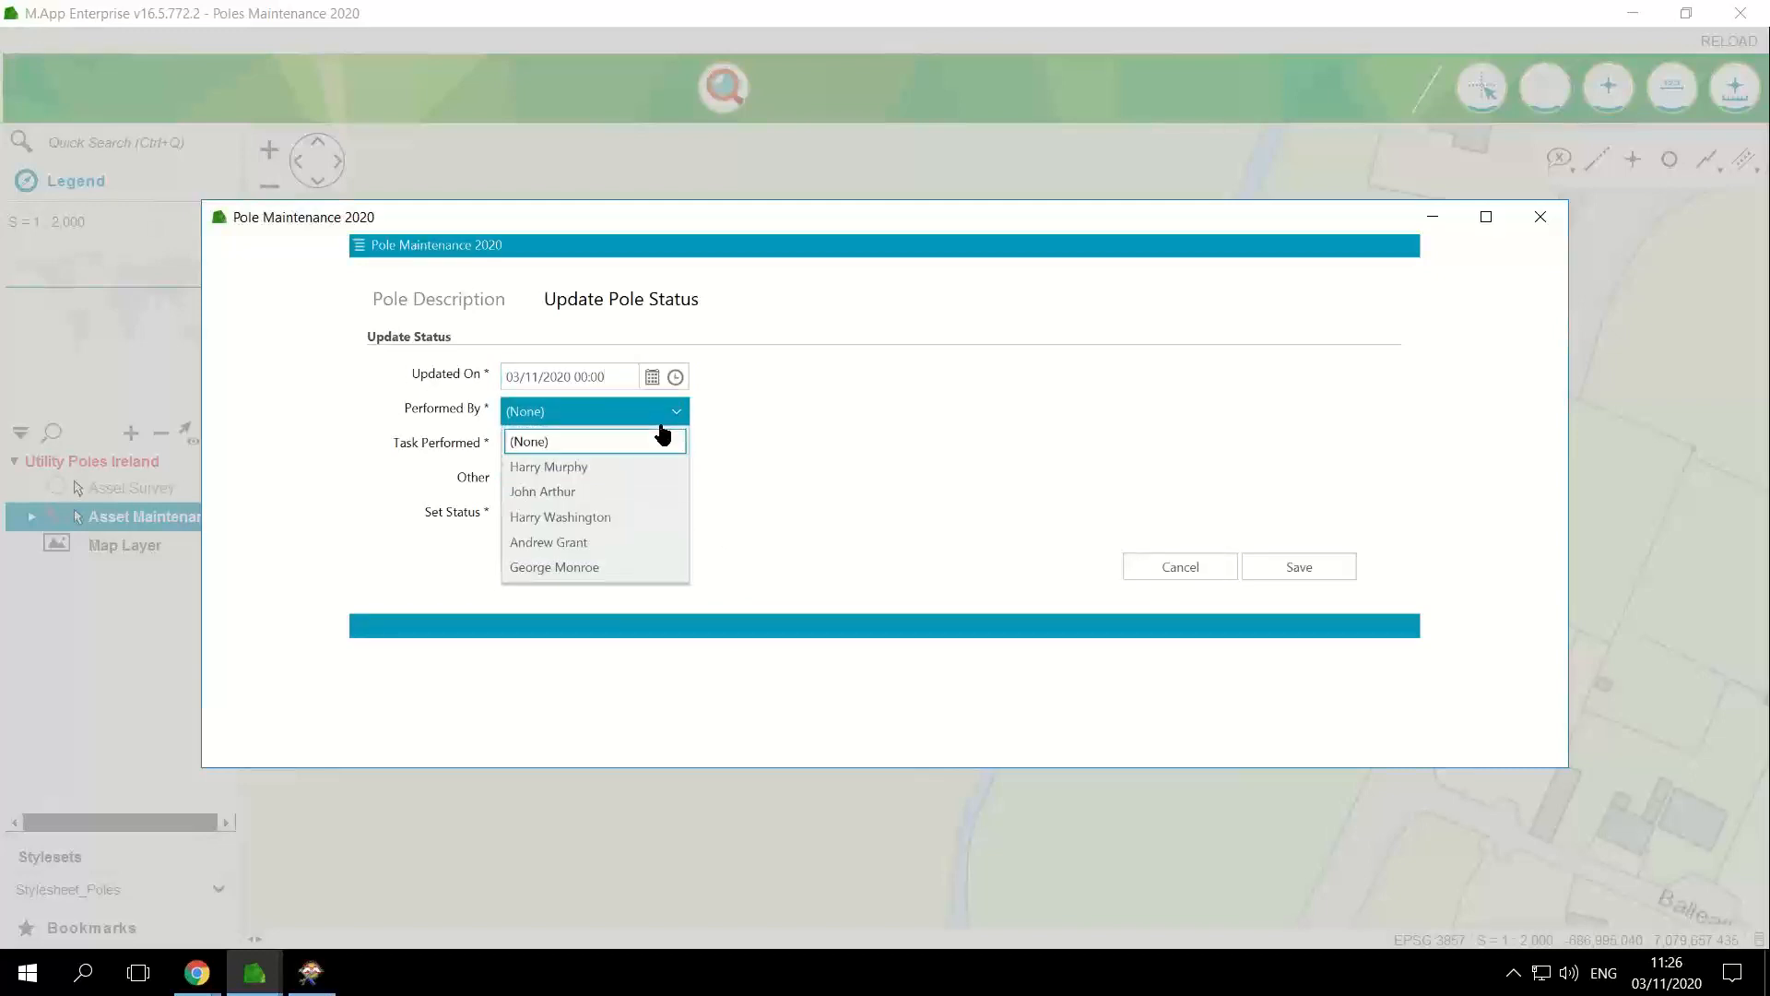
pyautogui.click(569, 525)
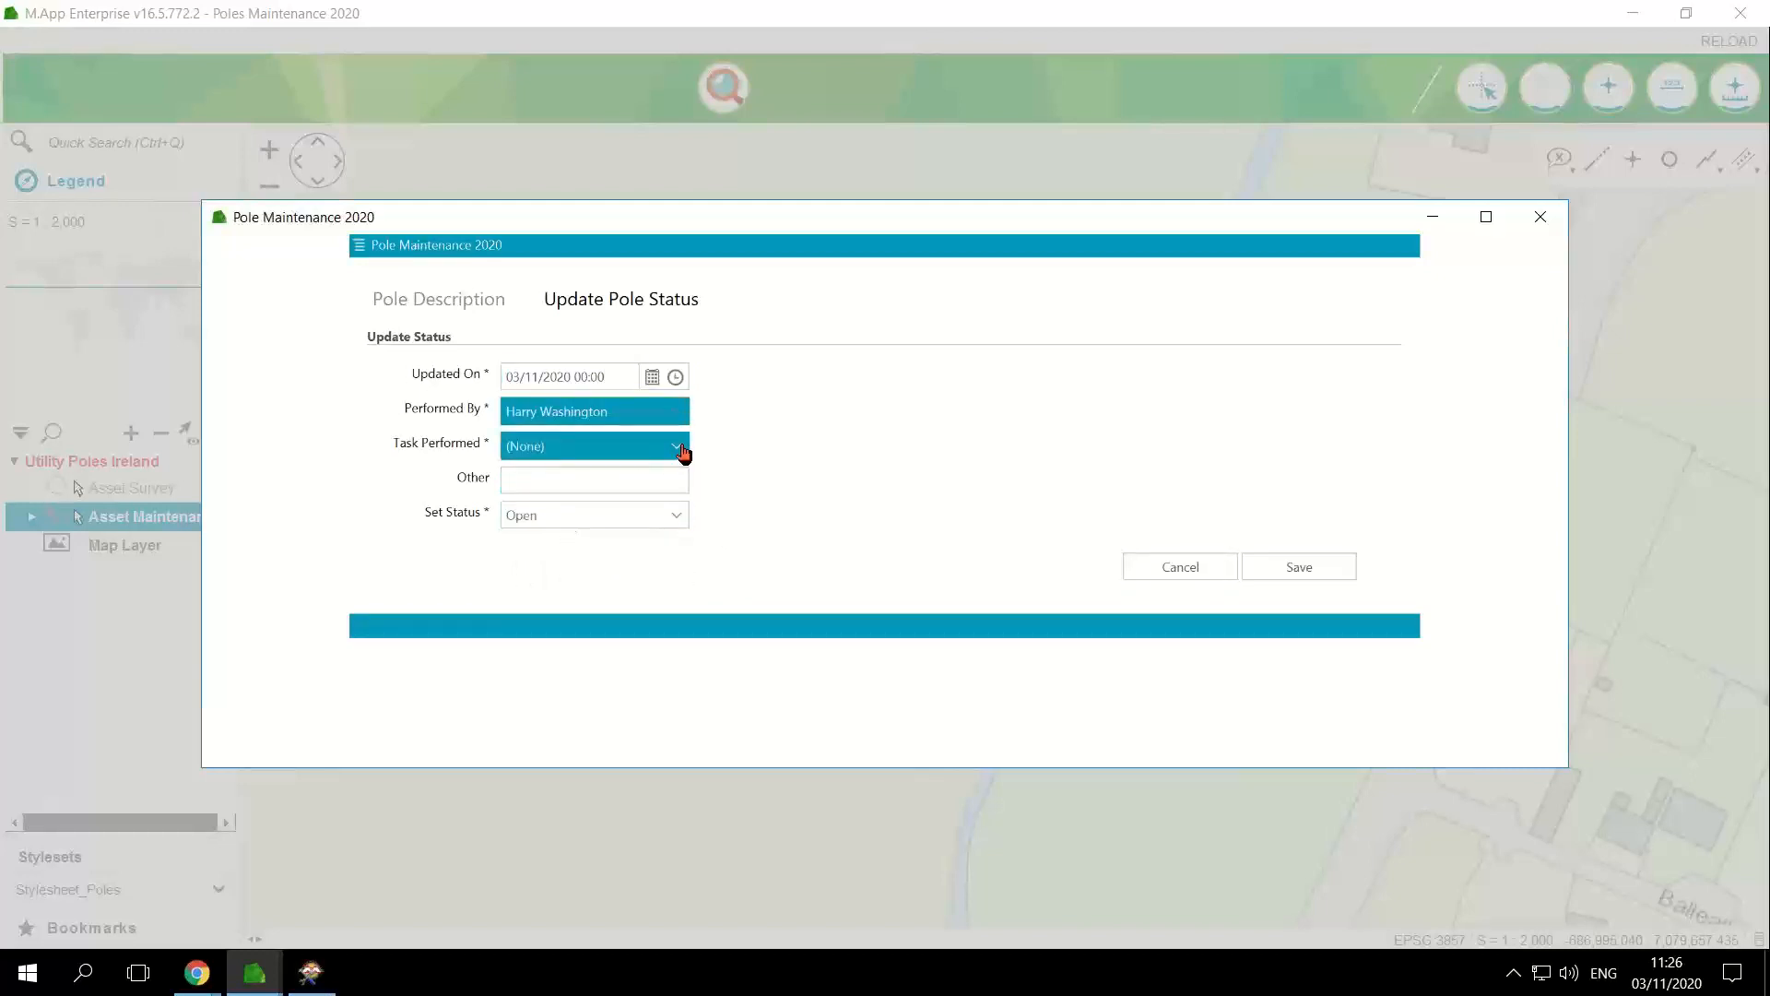
pyautogui.click(683, 450)
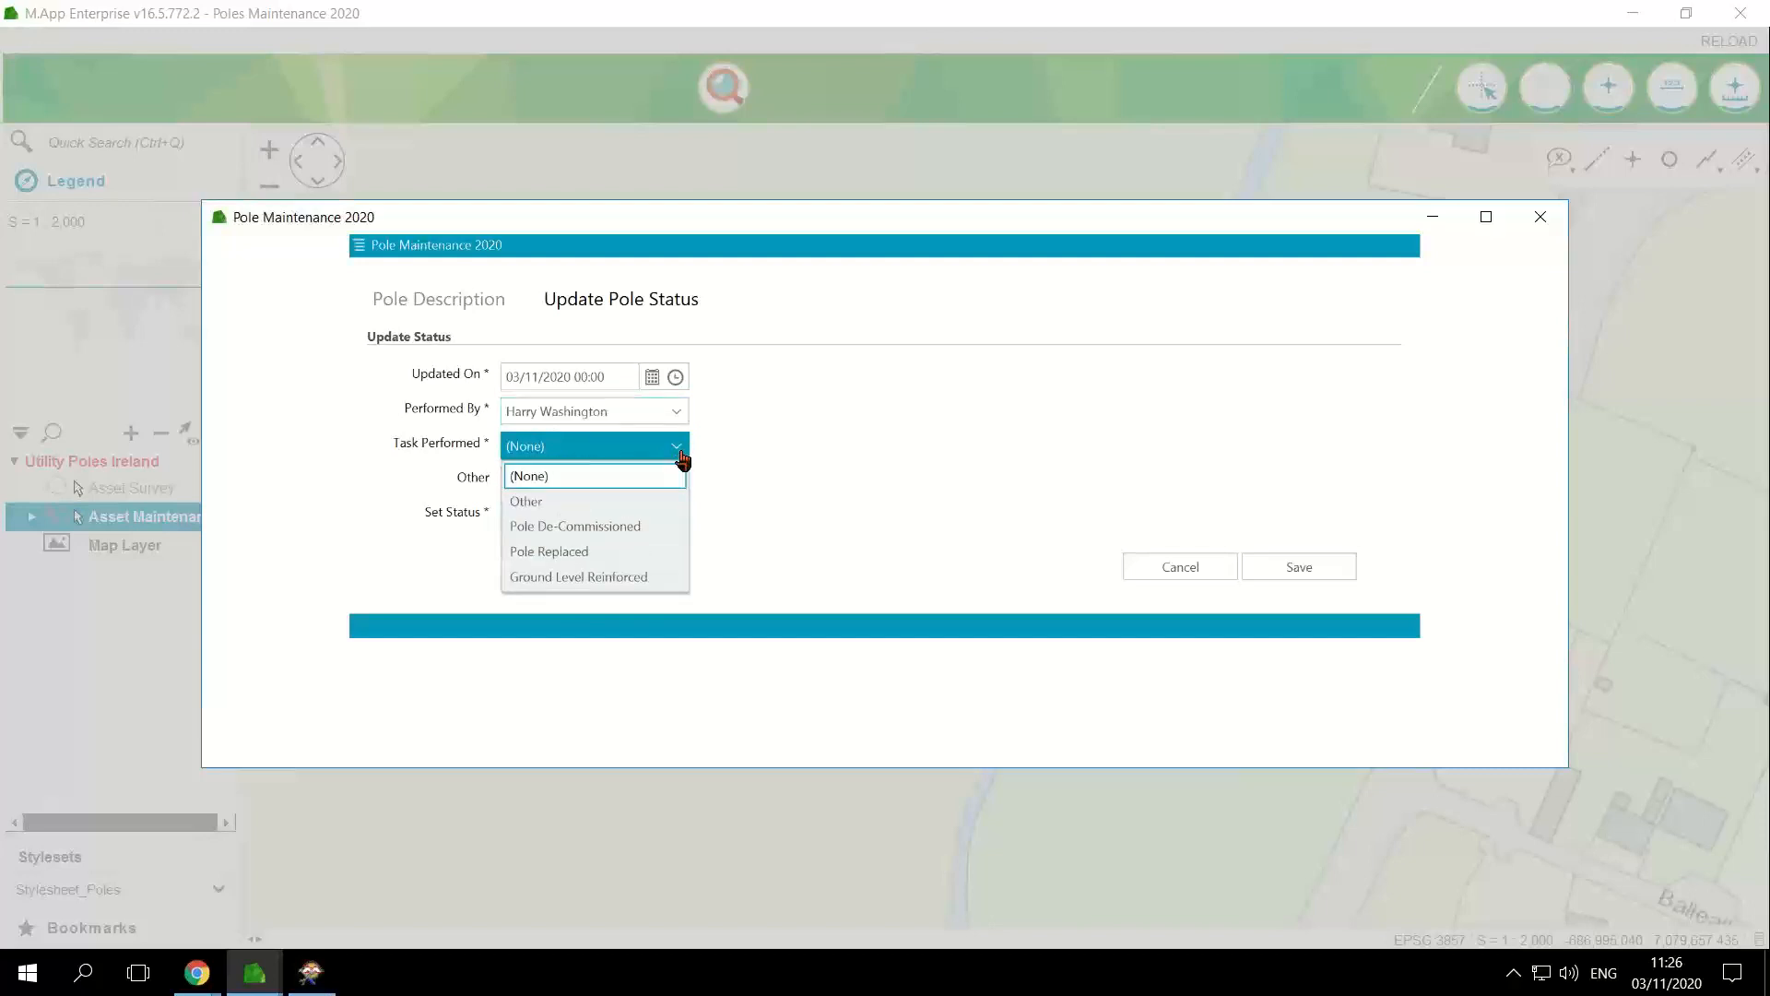
pyautogui.click(602, 533)
# Step: Enter Safety Enforced under Other, set the status to In Progress, and save and close the pole maintenance form
pyautogui.click(593, 482)
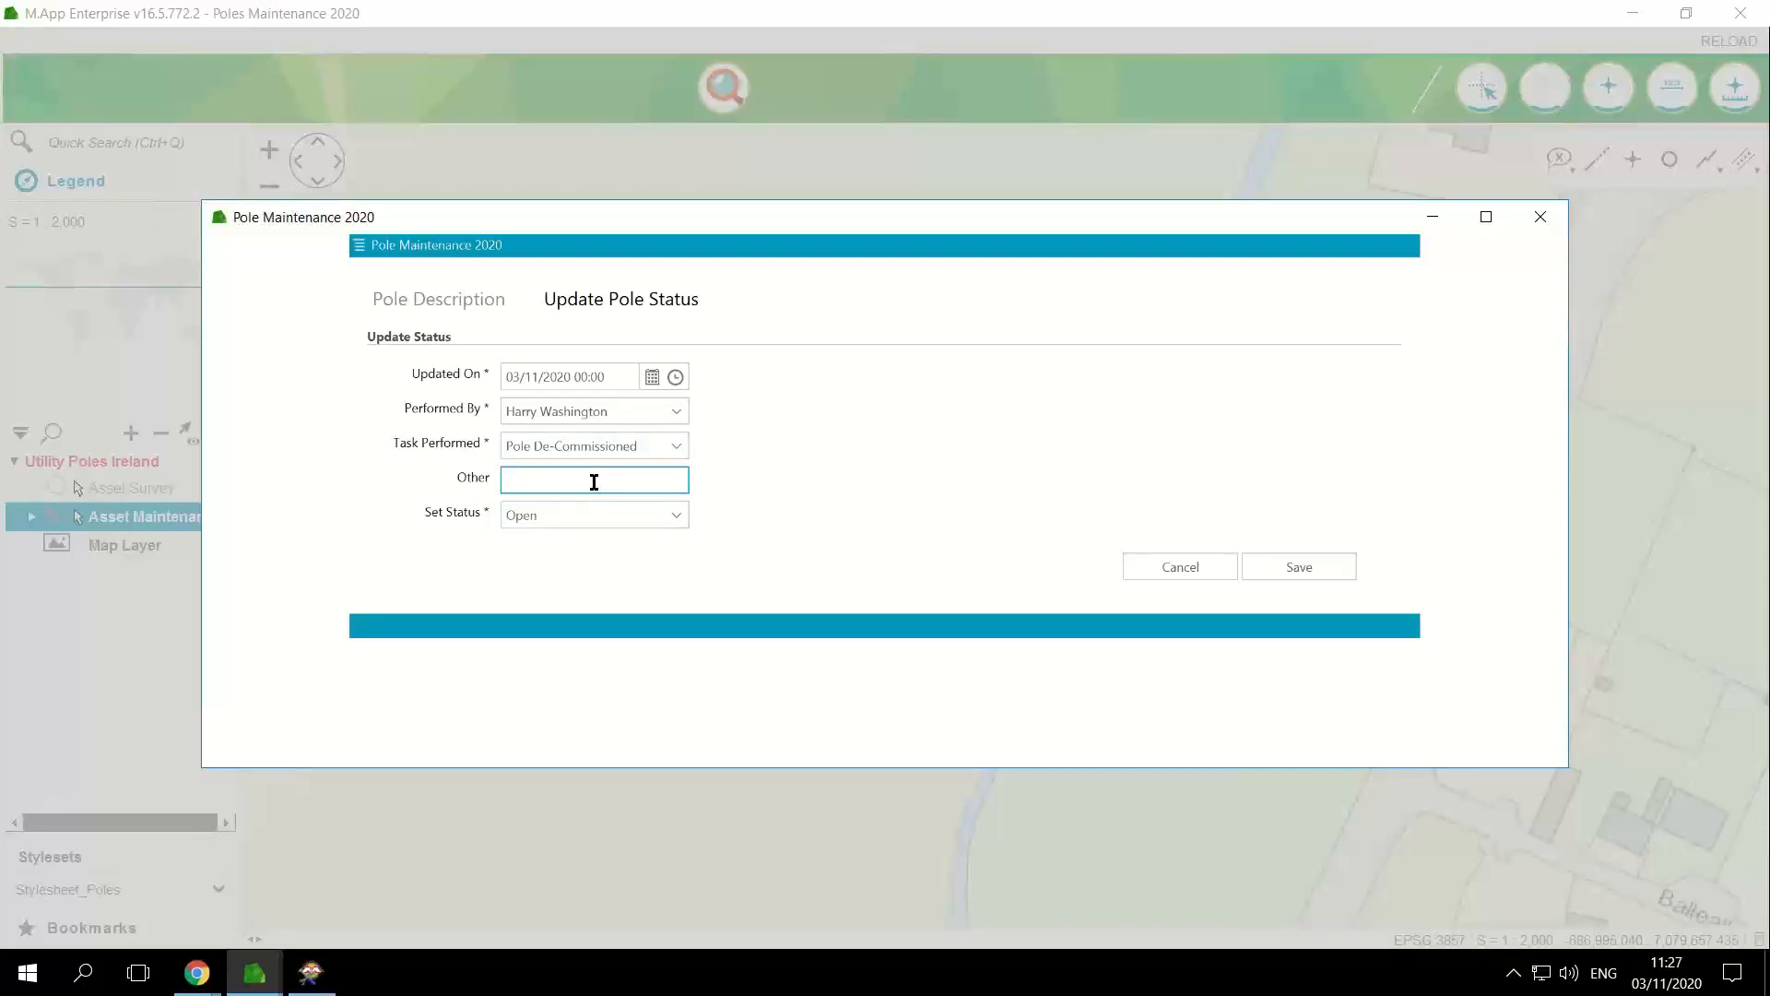
pyautogui.write('Safet')
pyautogui.press('BackSpace')
pyautogui.write('ety Enforced')
pyautogui.click(627, 516)
pyautogui.click(592, 598)
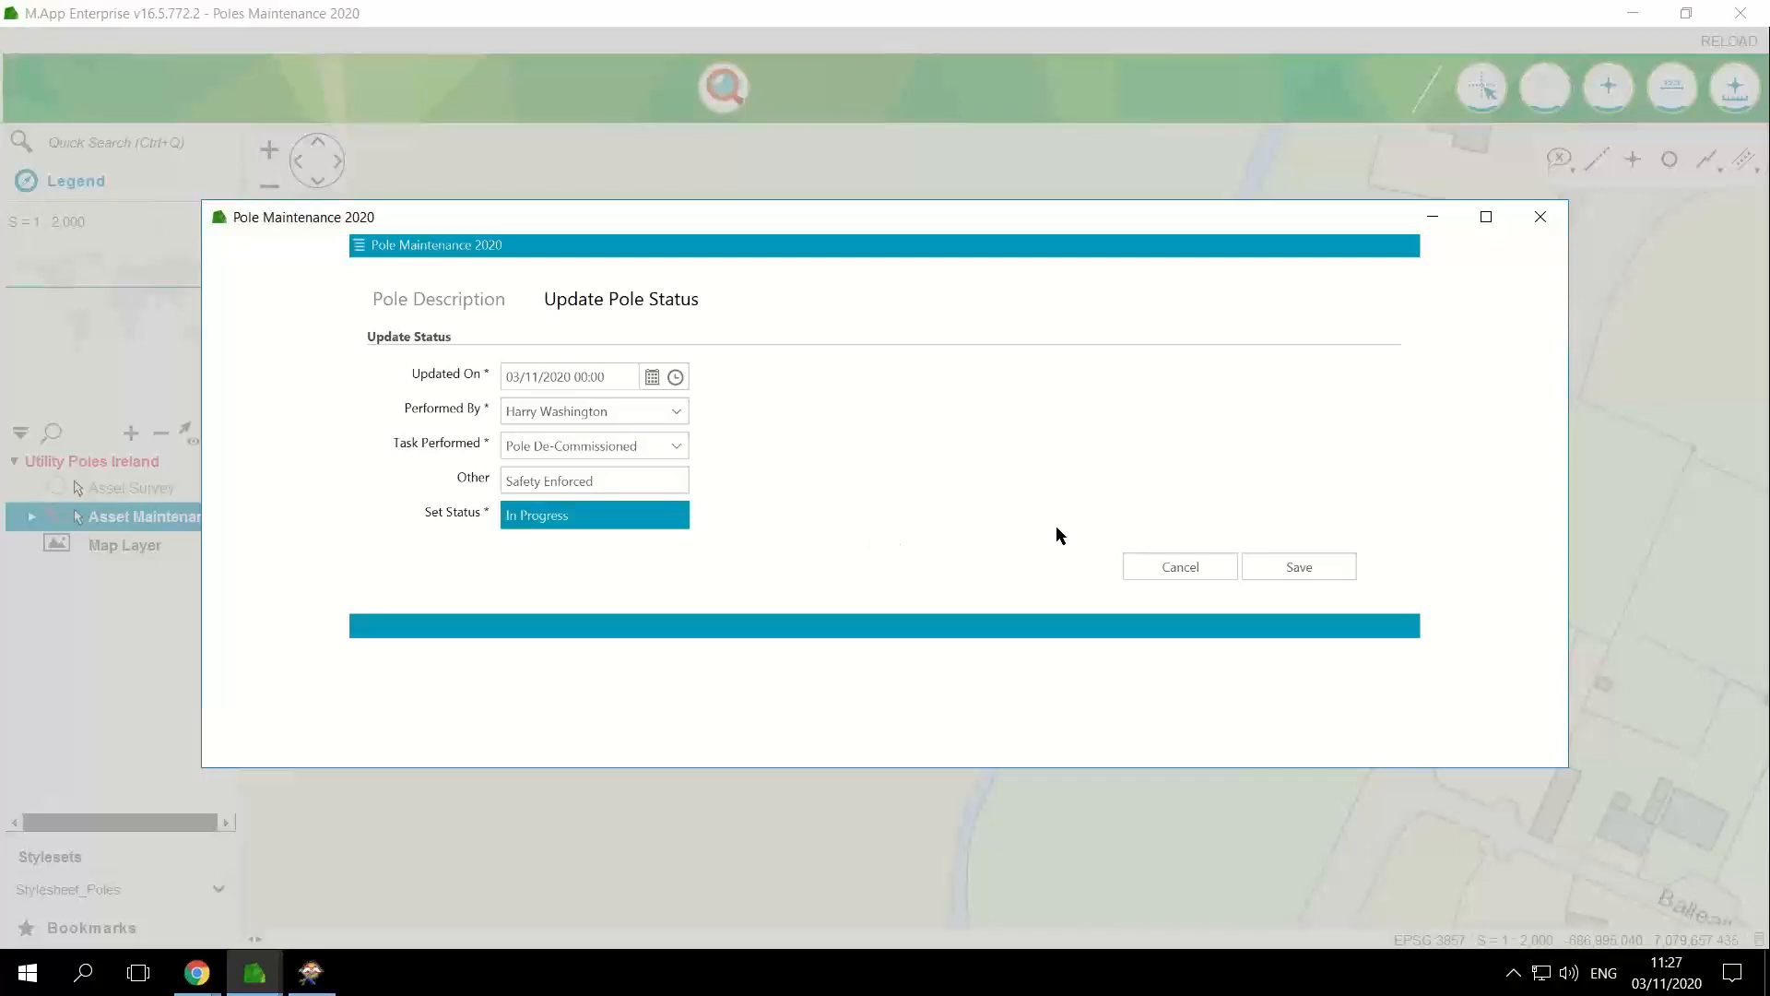
pyautogui.click(1348, 568)
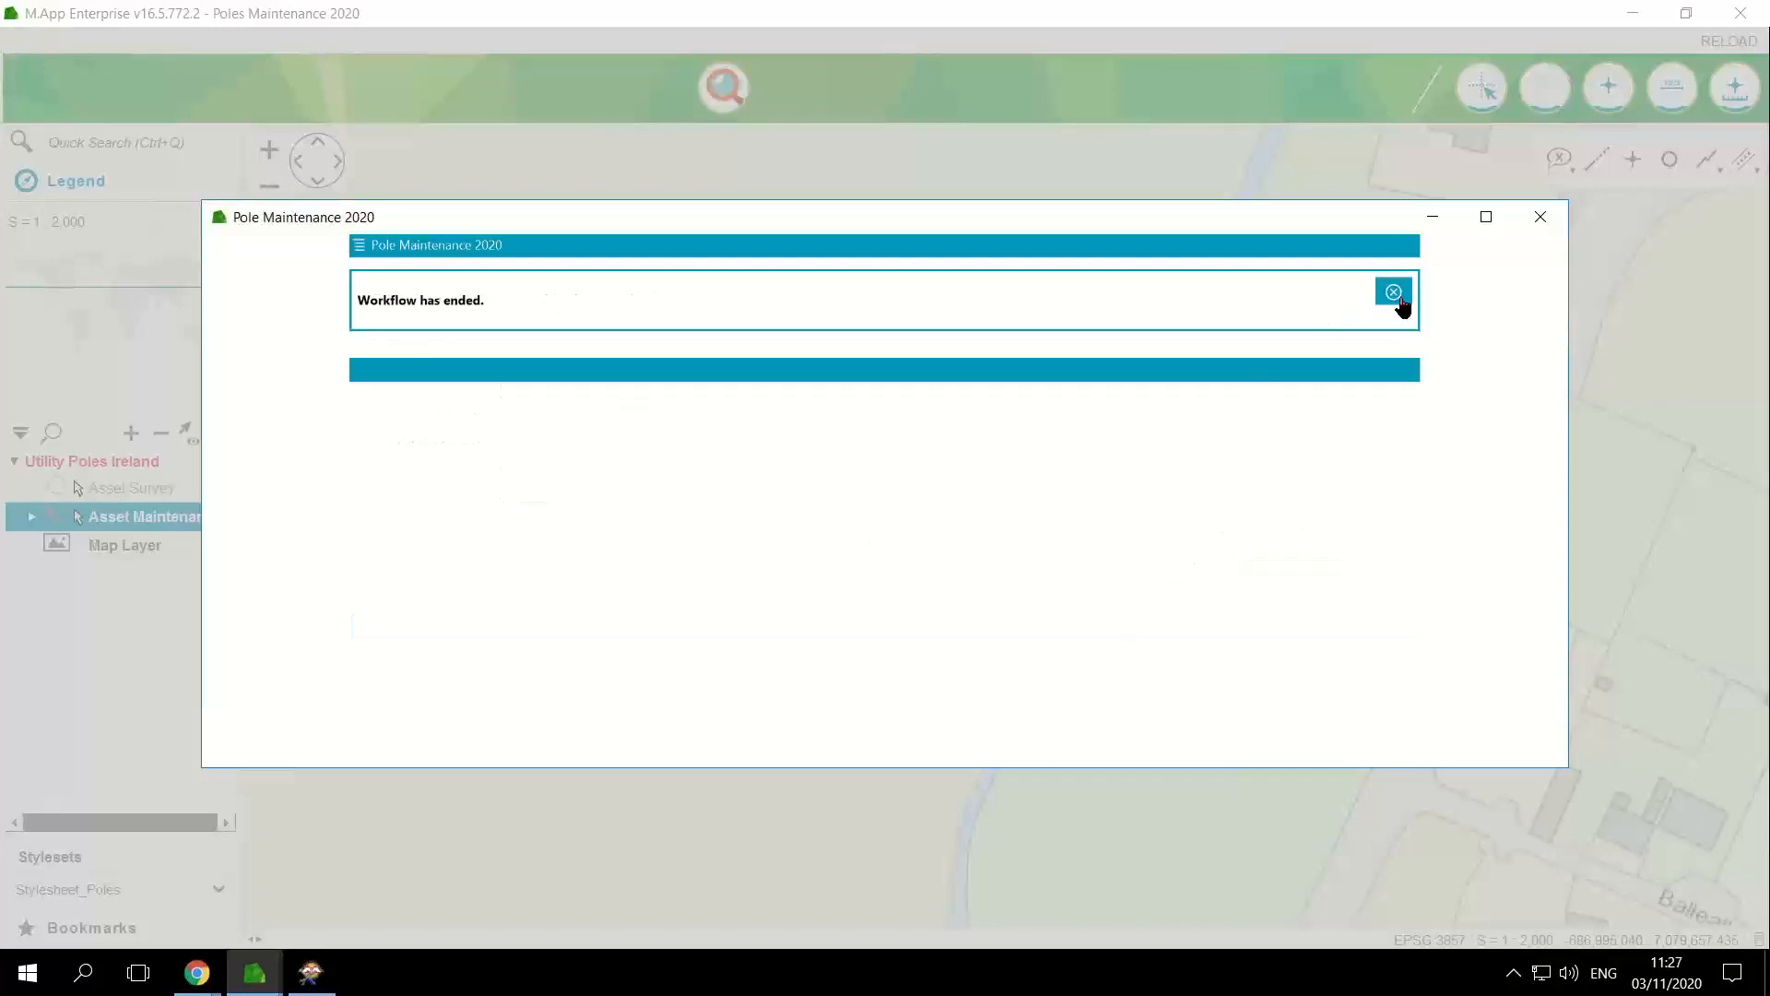
pyautogui.click(1393, 293)
pyautogui.click(1537, 221)
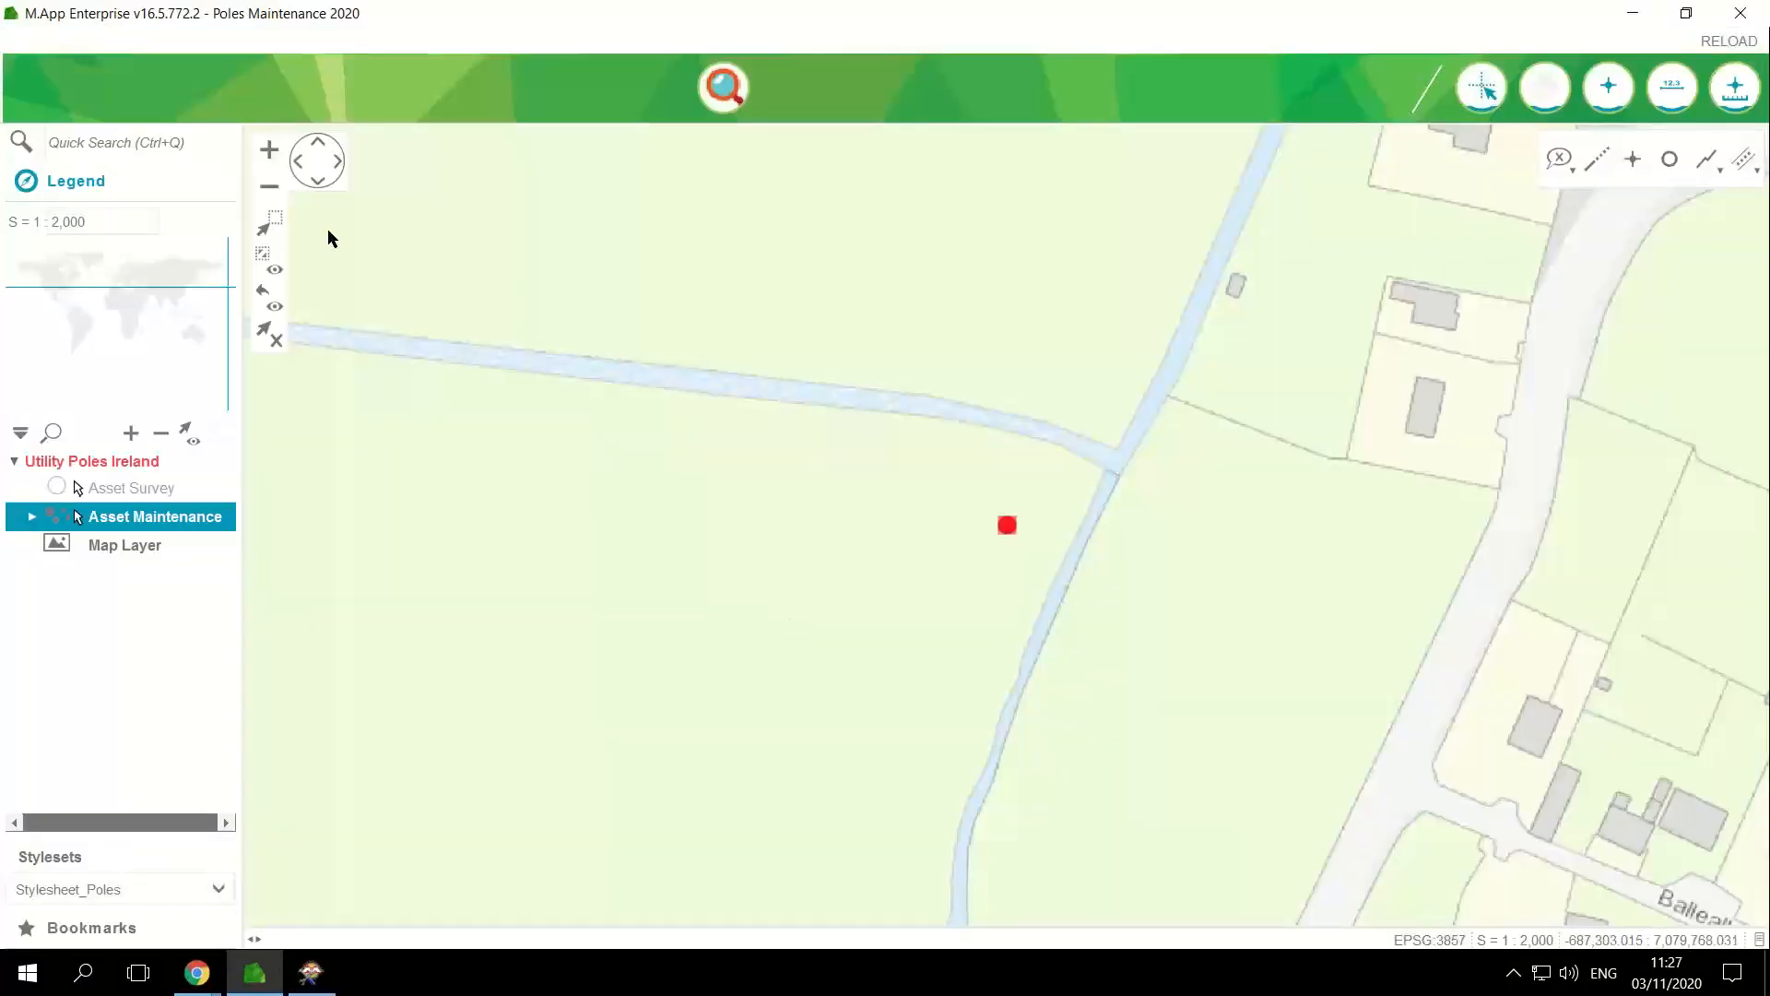
# Step: Examine the surroundings of the updated pole near Lusk on the map at a scale of 1:16,000
pyautogui.click(269, 188)
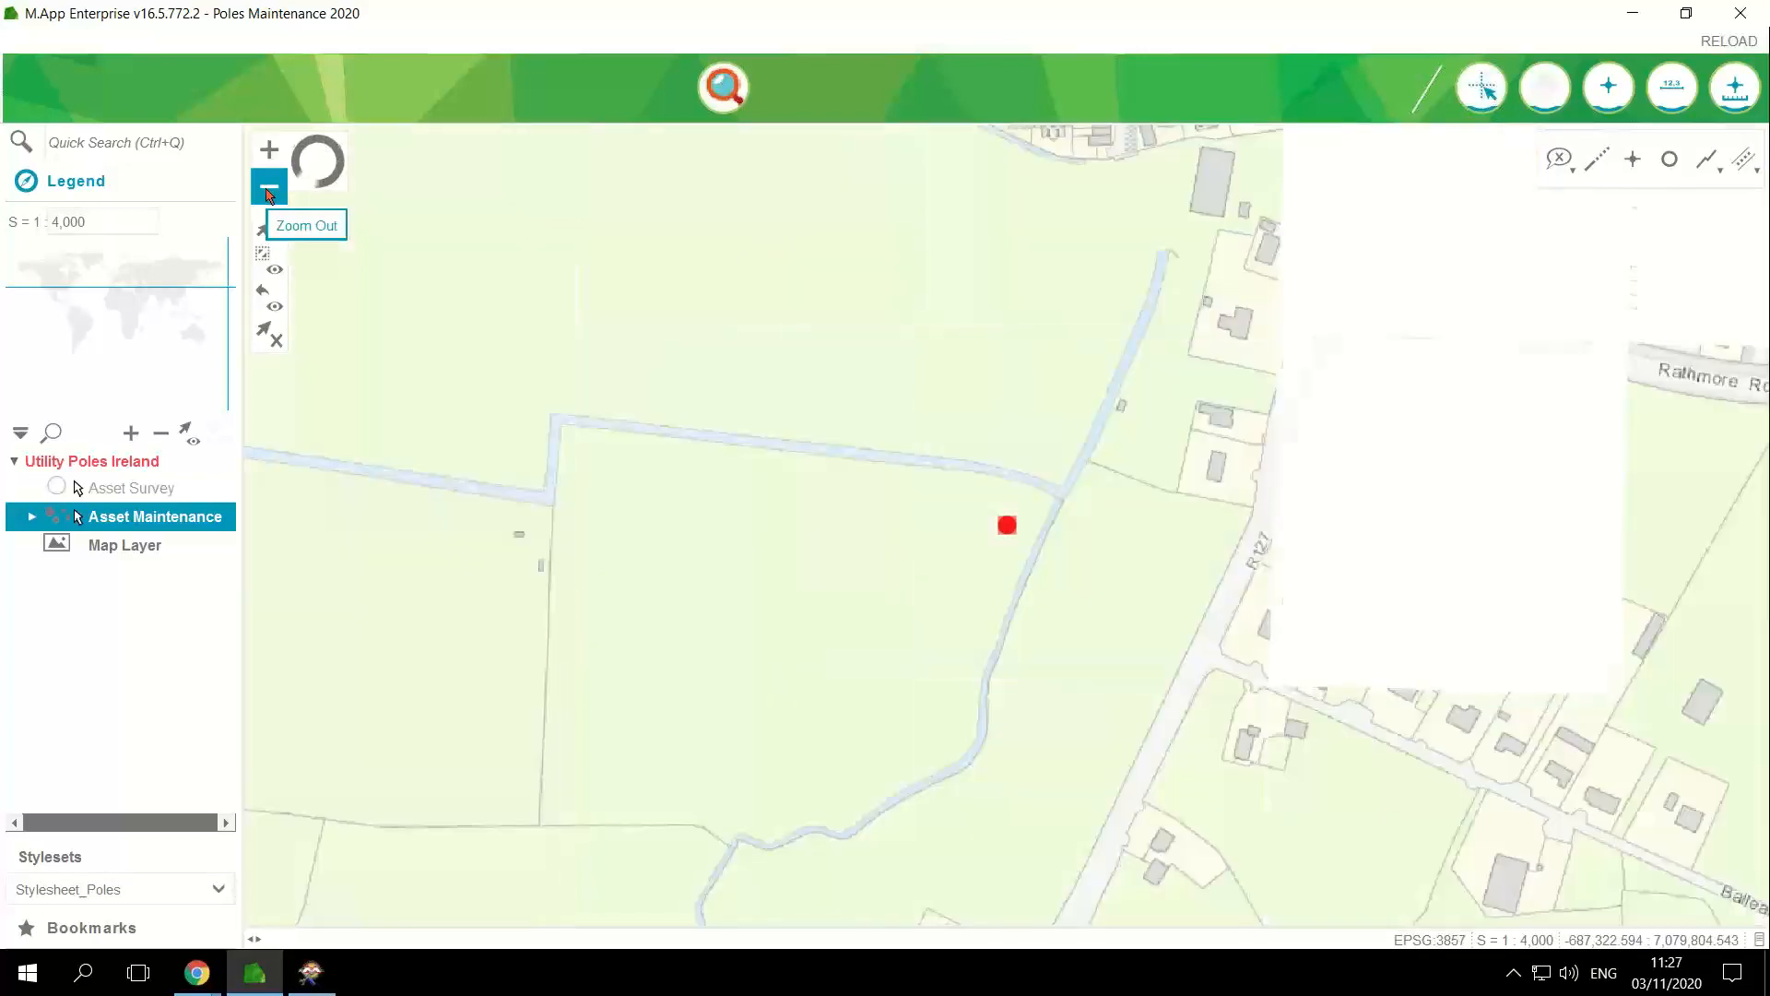
pyautogui.click(269, 188)
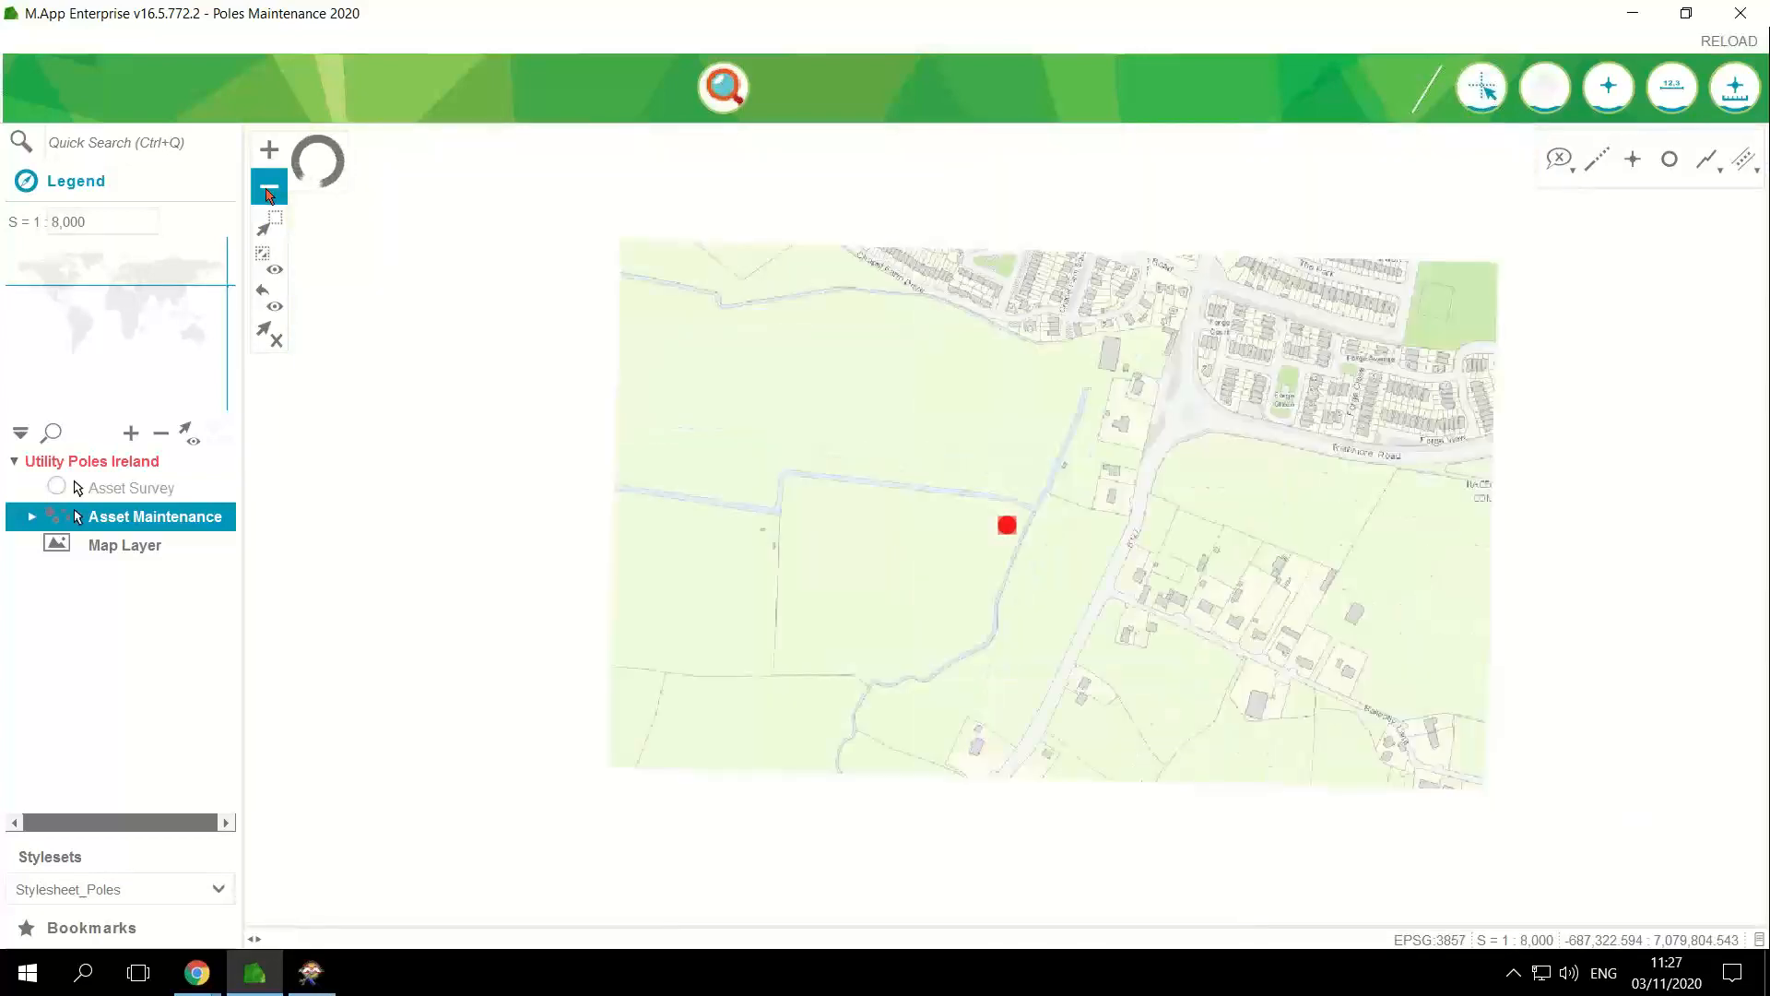
pyautogui.click(269, 188)
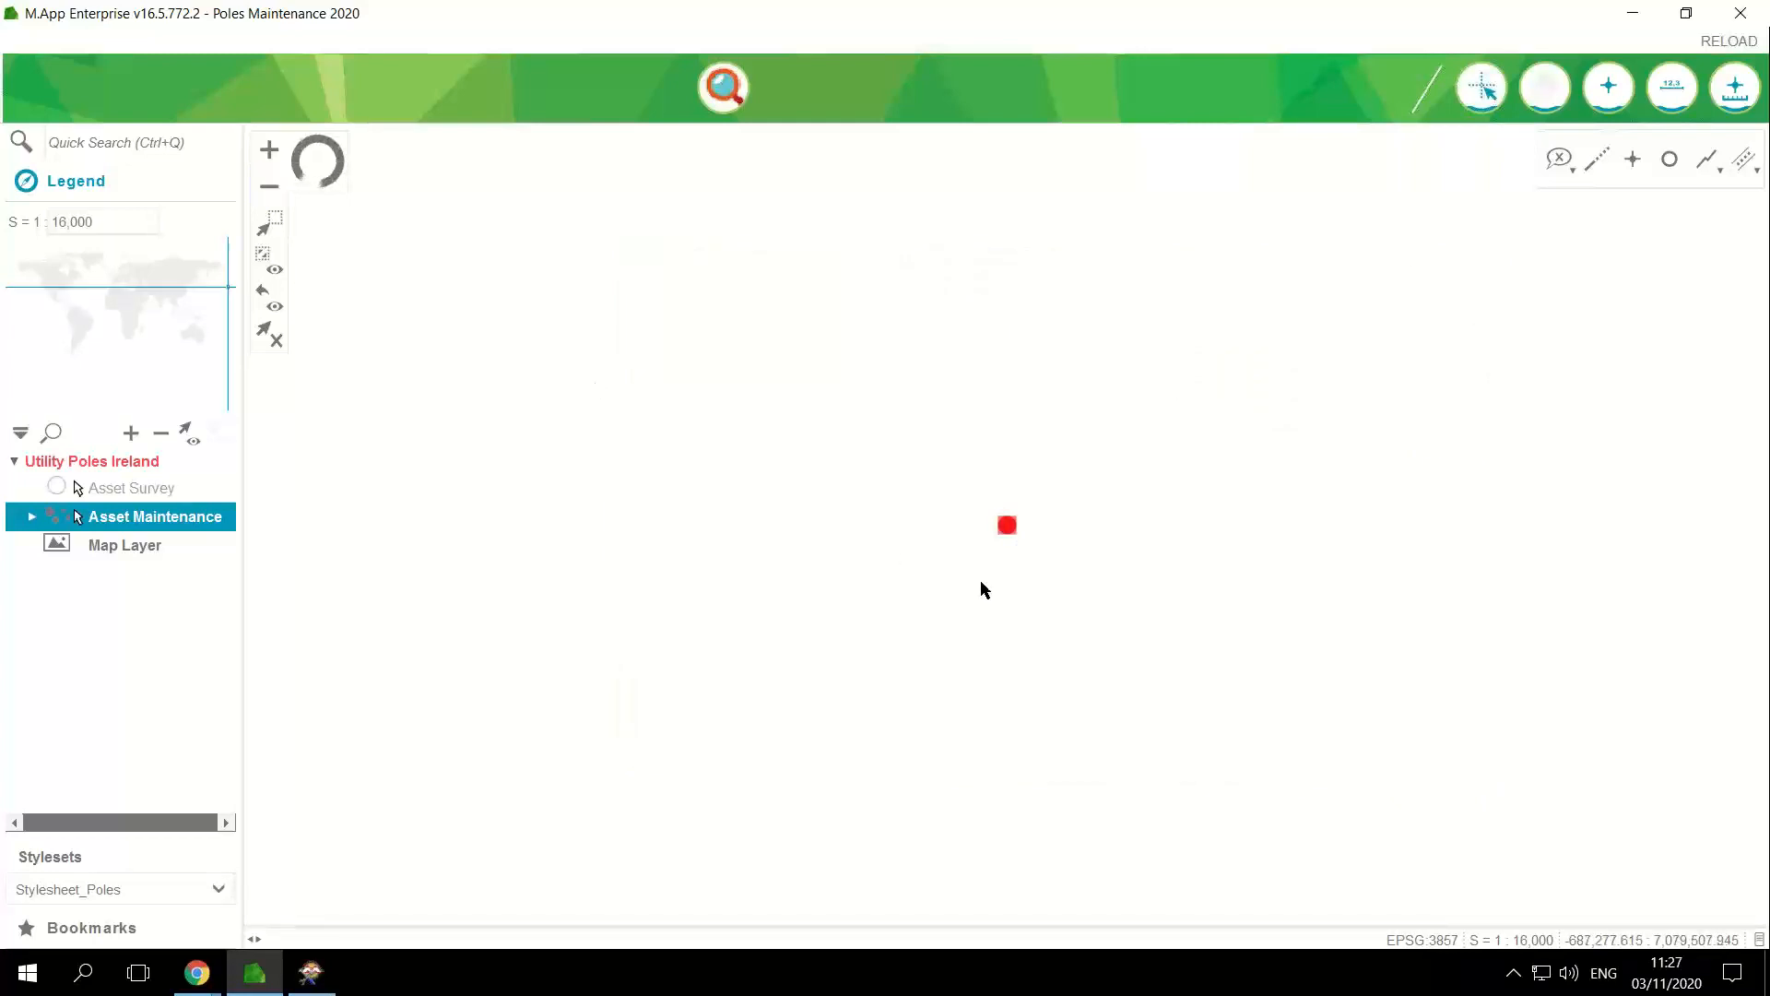
pyautogui.moveTo(853, 581); pyautogui.dragTo(956, 632)
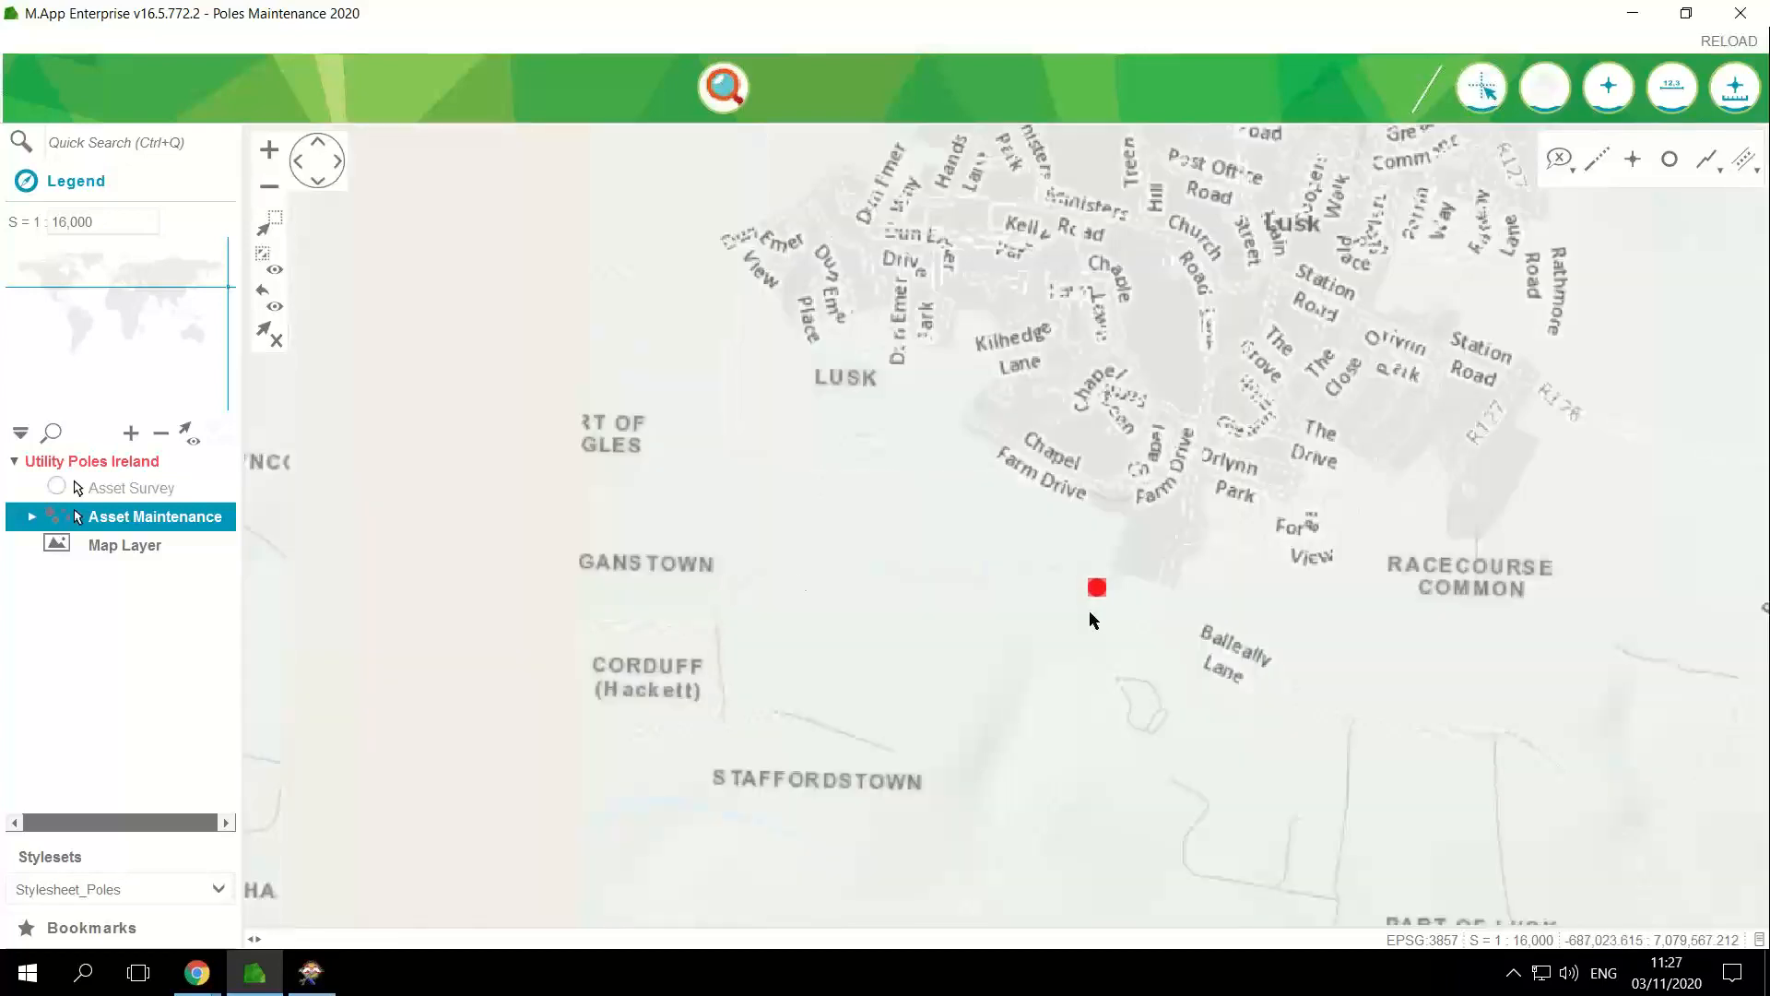
pyautogui.moveTo(1241, 708); pyautogui.dragTo(1361, 766)
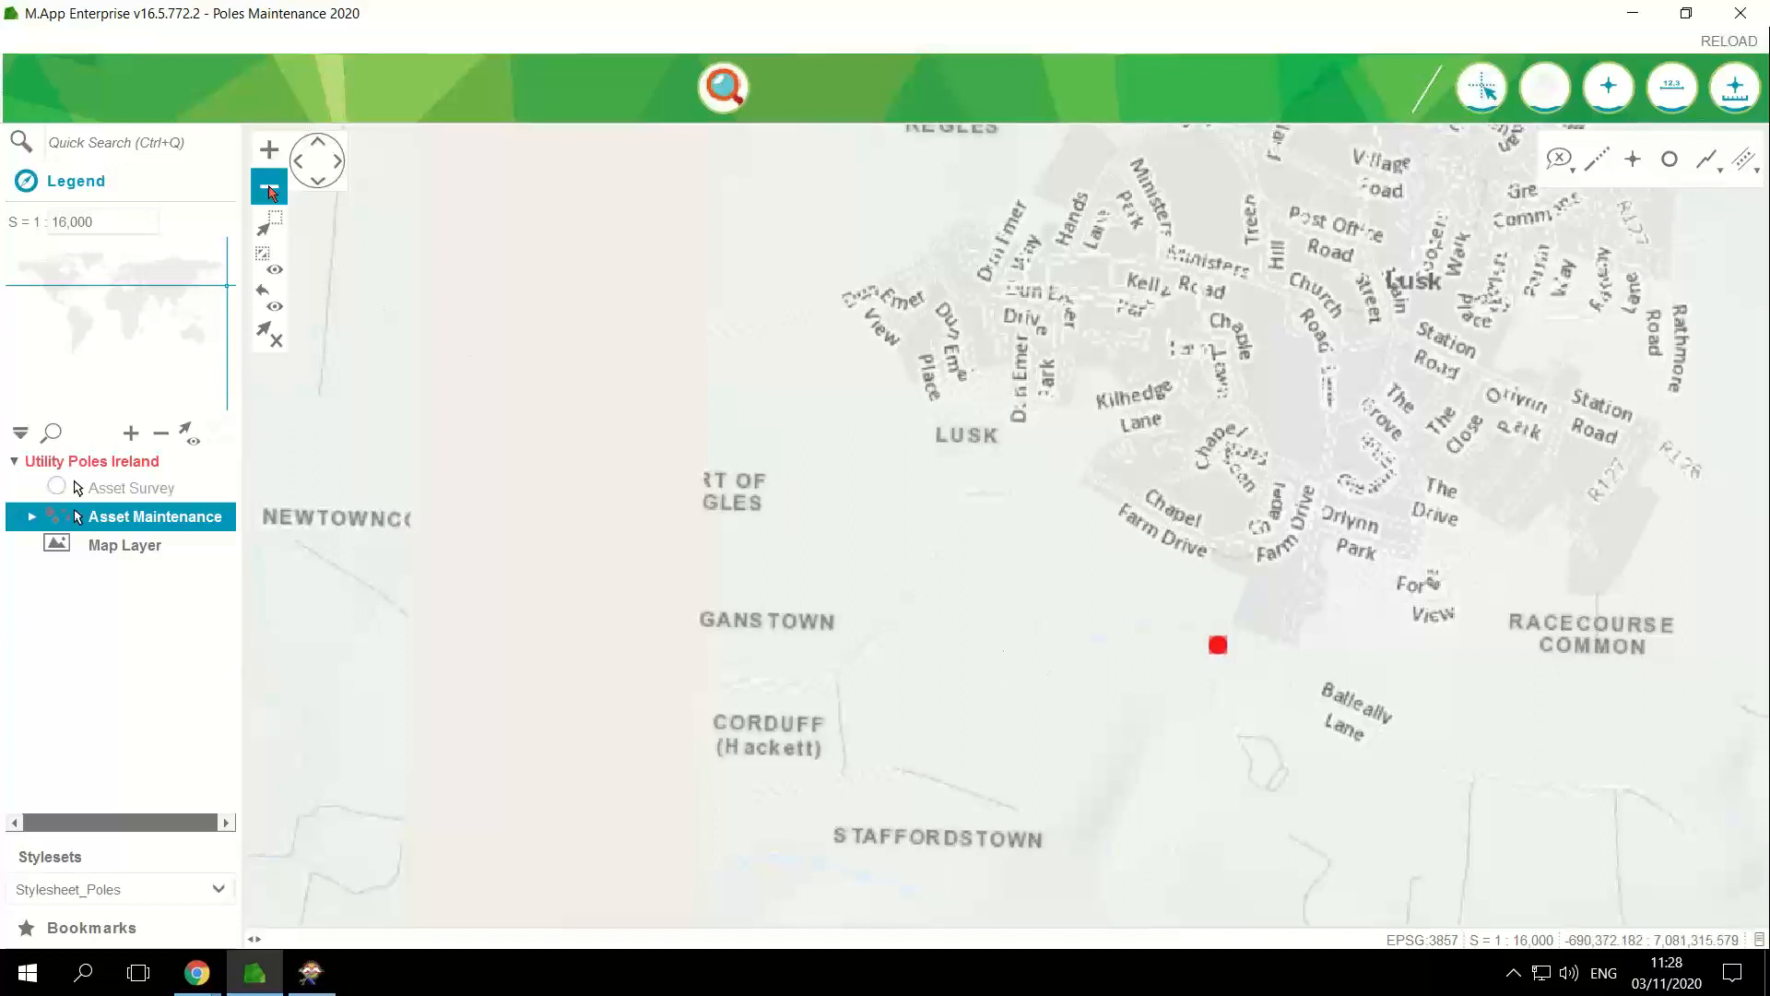
# Step: Select the Asset Survey layer in the legend and check its display options without changing them
pyautogui.click(145, 497)
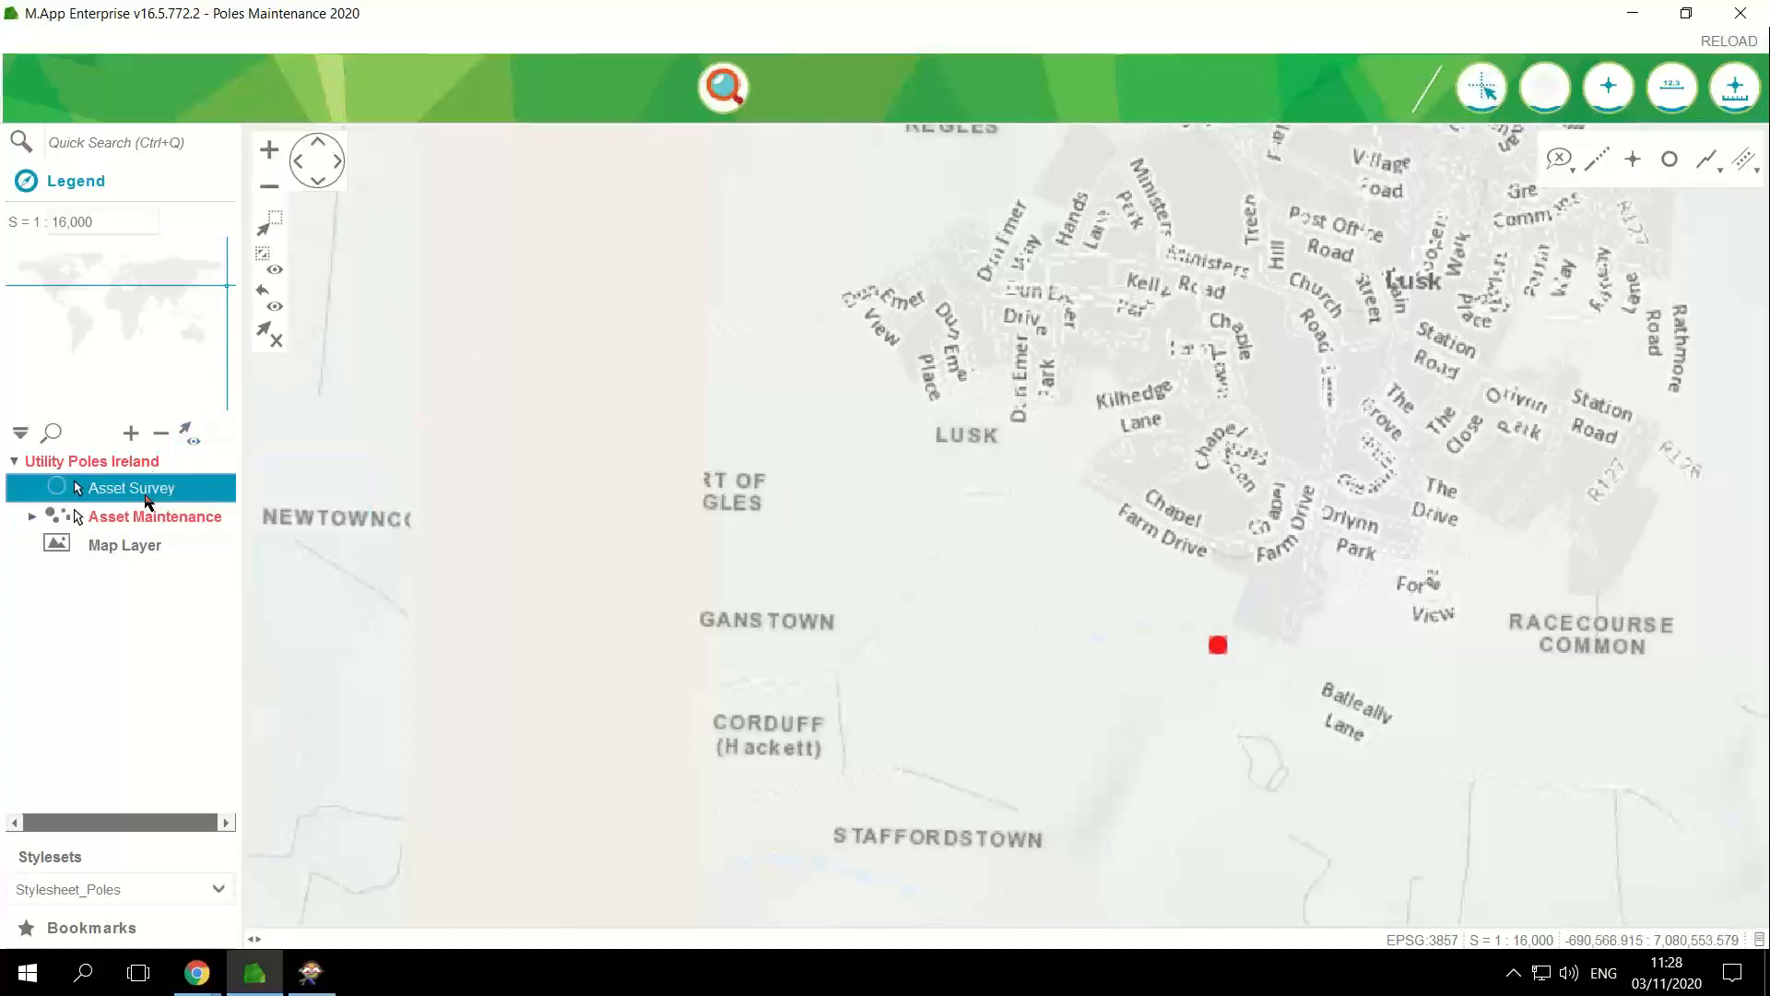
pyautogui.rightClick(148, 501)
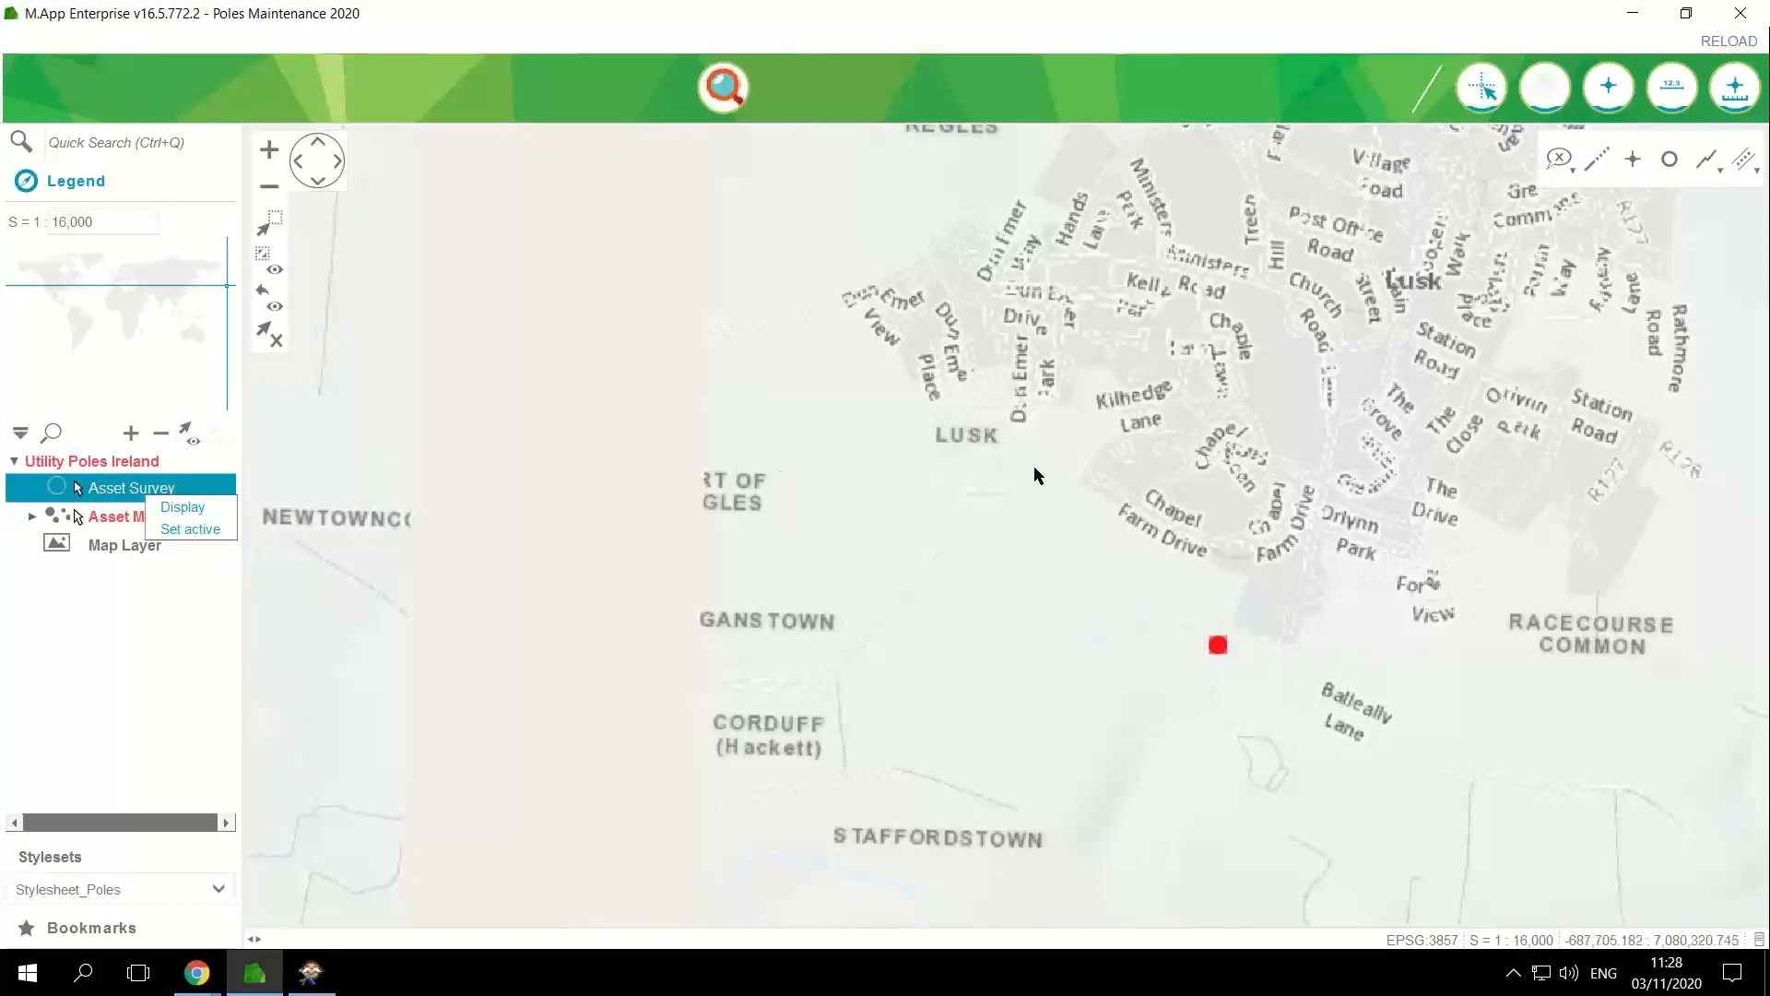
pyautogui.click(279, 193)
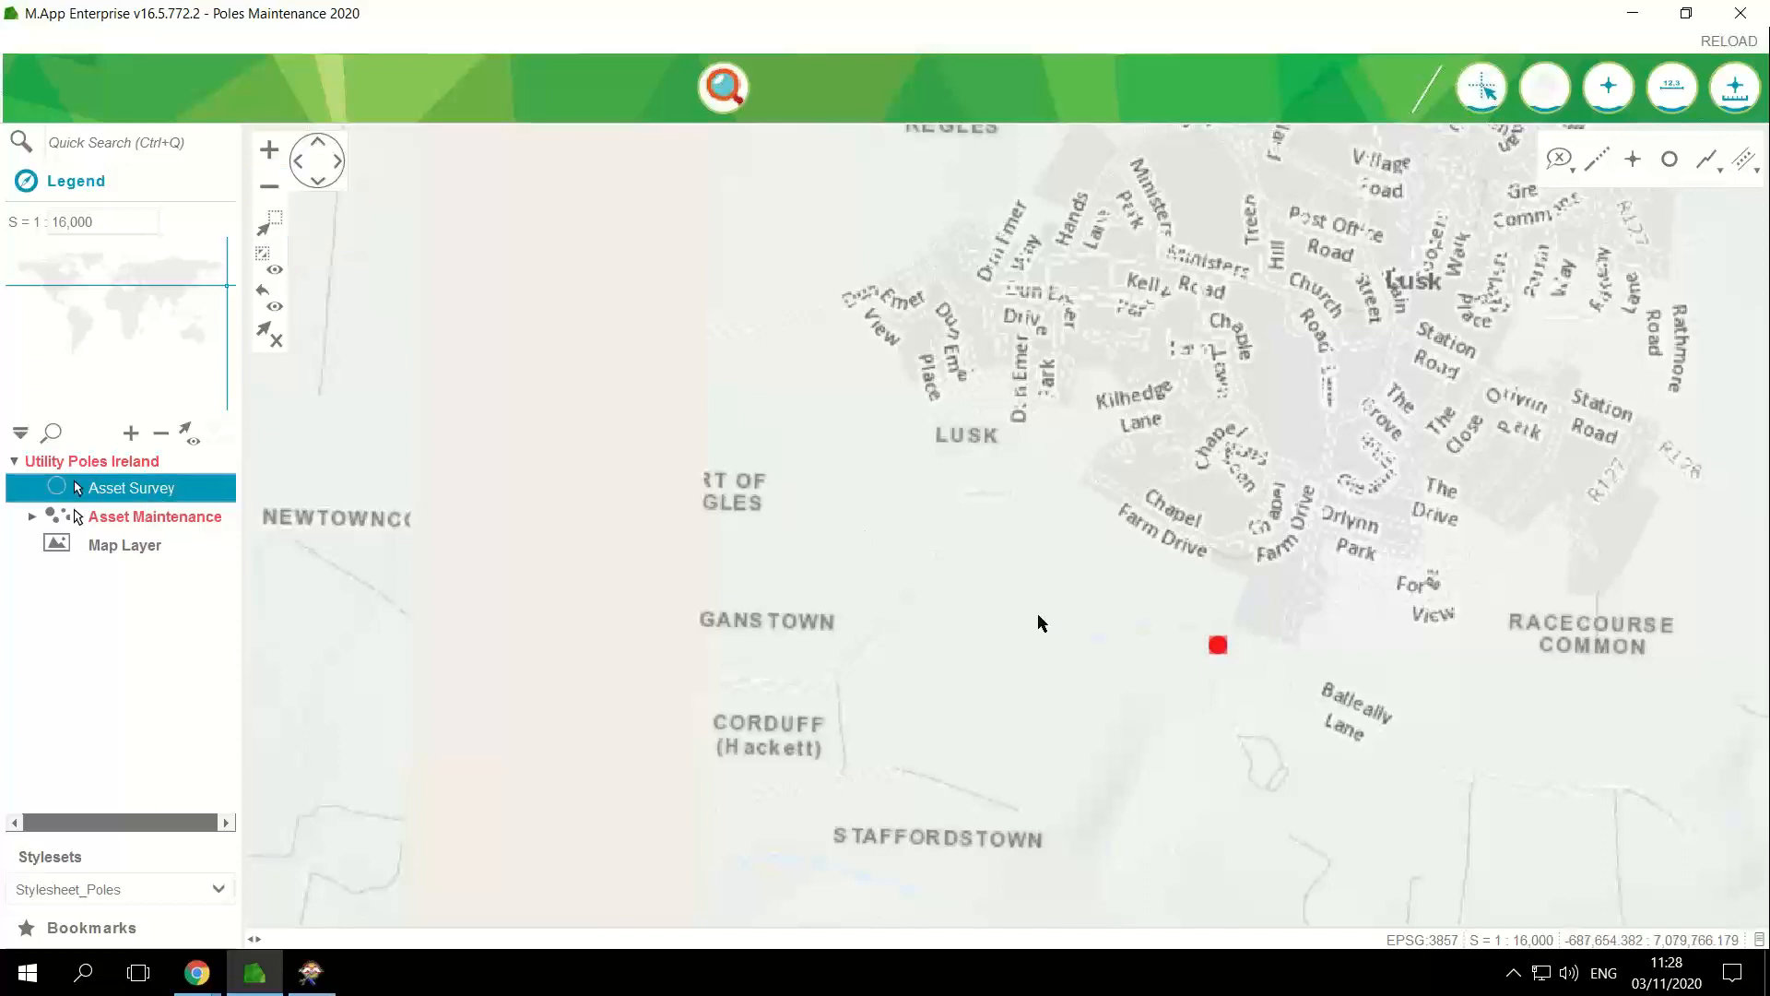
# Step: Examine the color-coded pole markers across the wider Dublin region, from Lusk to Celbridge and south of Dublin, at 1:256,000
pyautogui.moveTo(1031, 622); pyautogui.dragTo(962, 597)
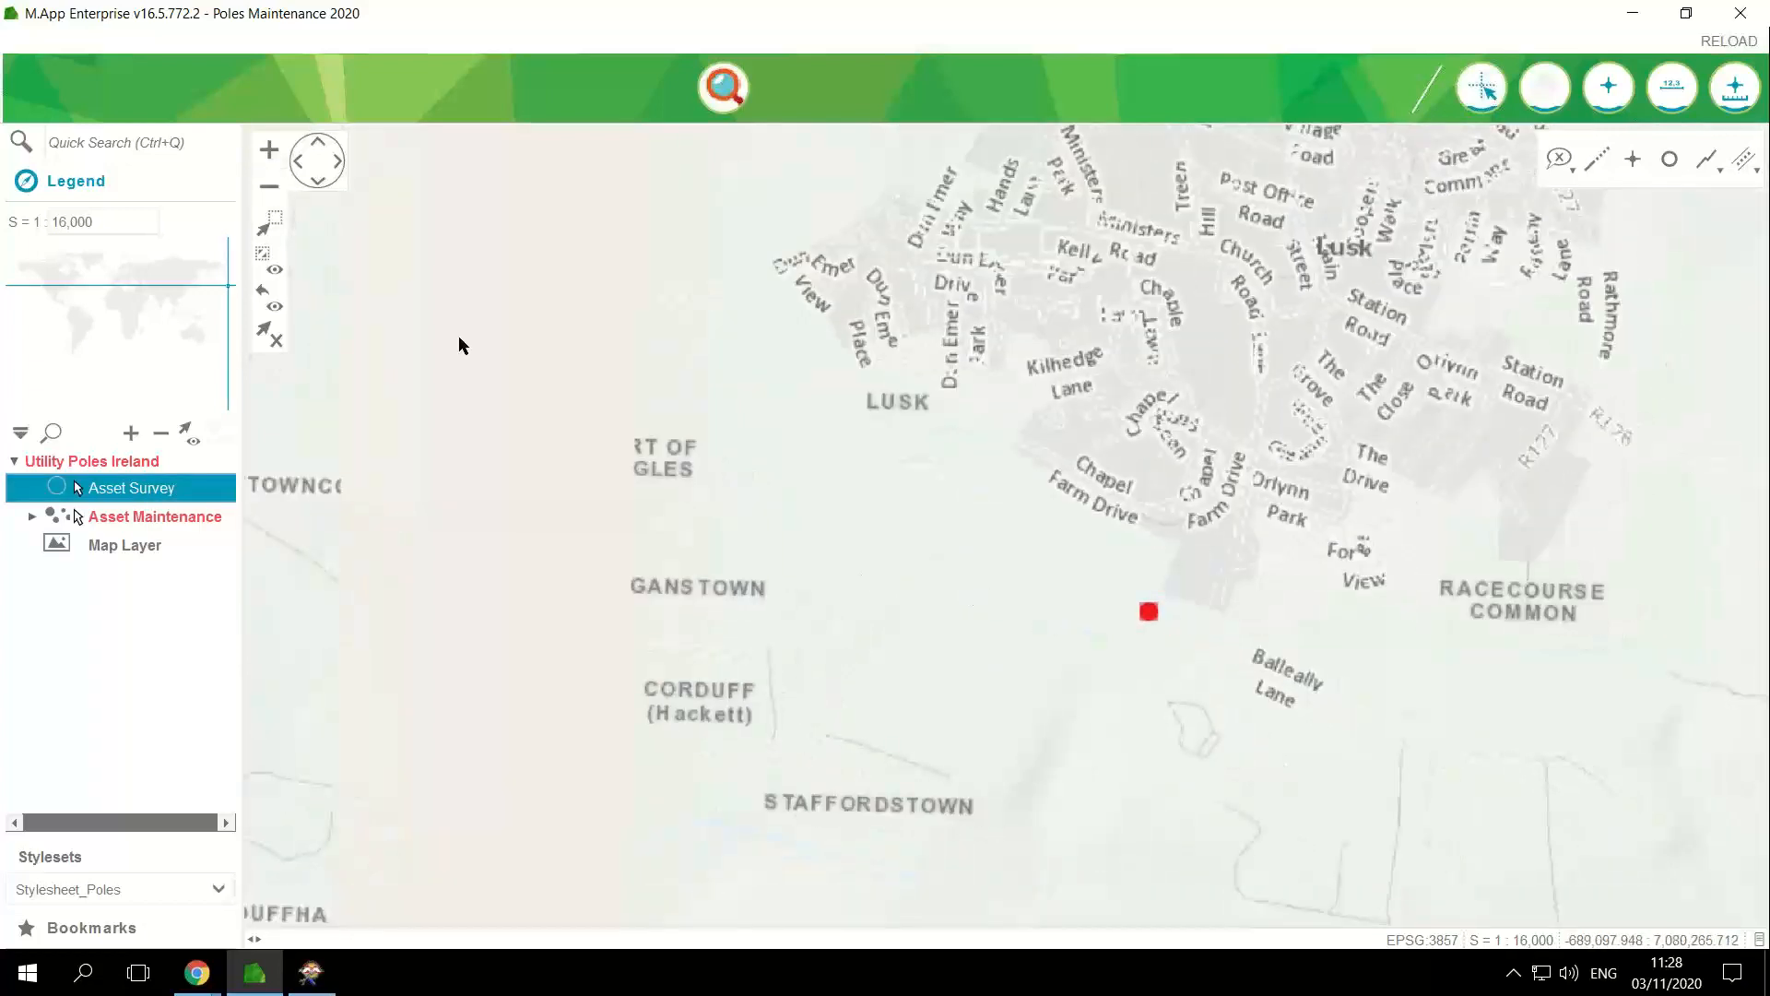
pyautogui.click(269, 189)
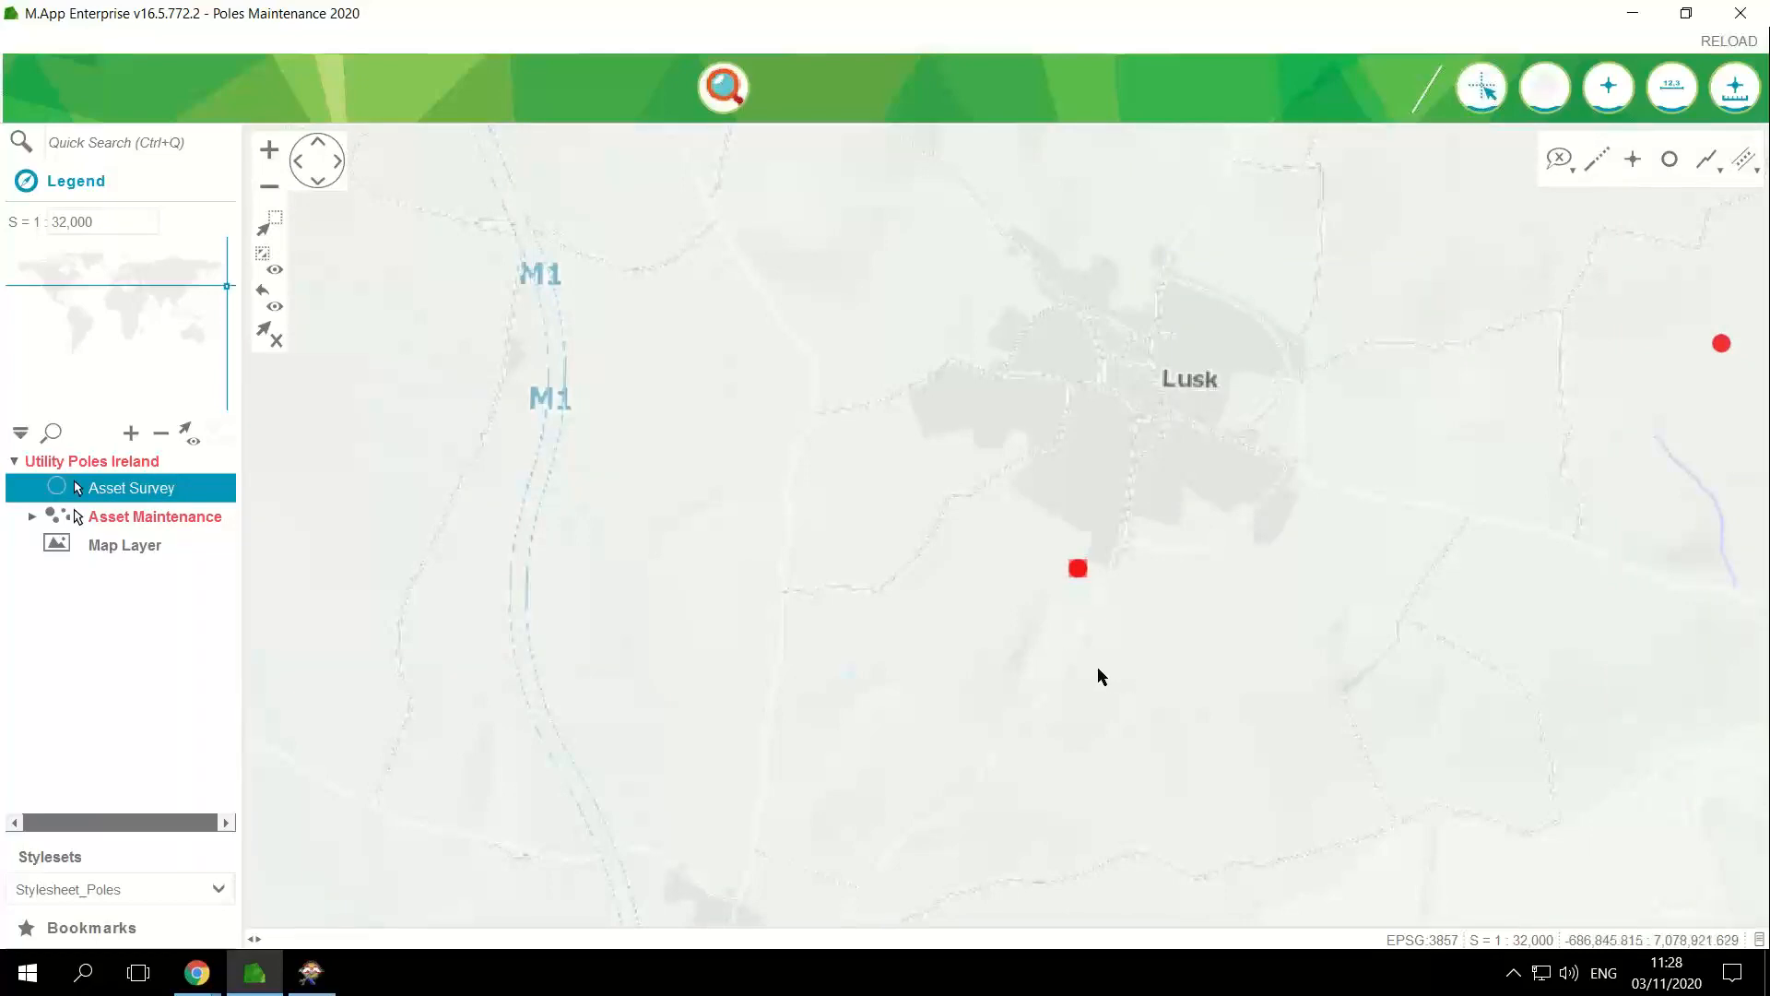
pyautogui.click(269, 188)
pyautogui.click(268, 188)
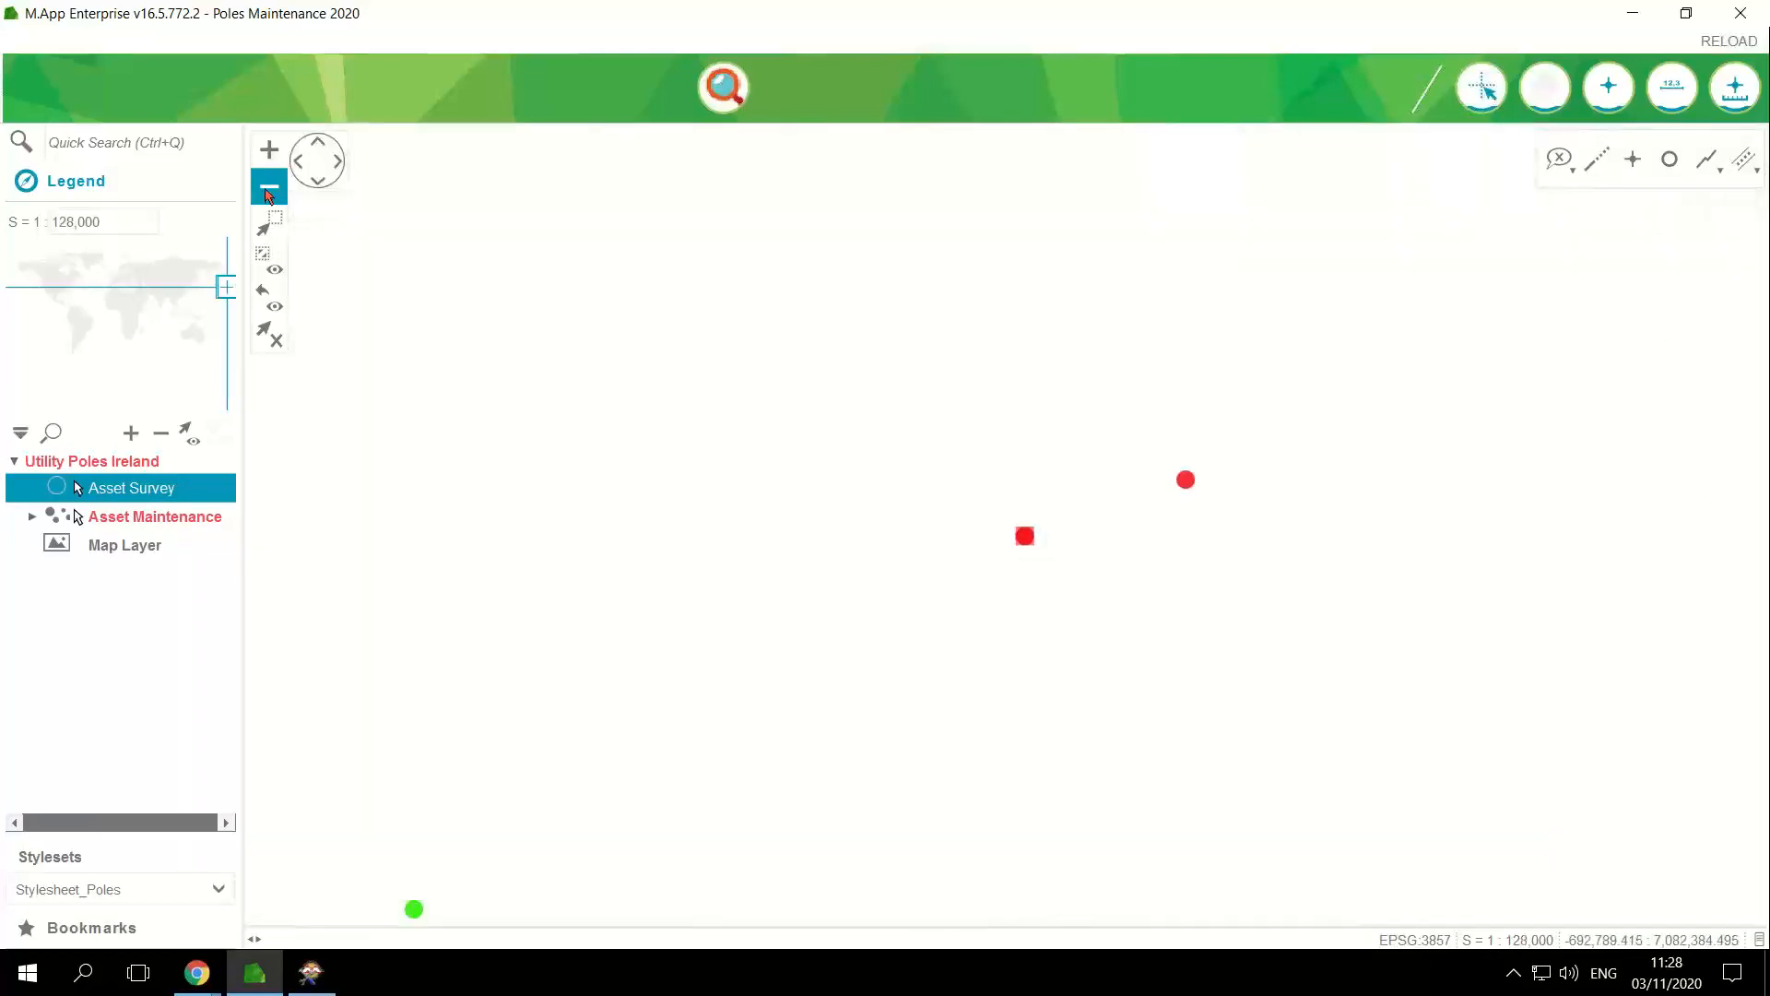
pyautogui.click(269, 189)
pyautogui.moveTo(781, 588); pyautogui.dragTo(994, 418)
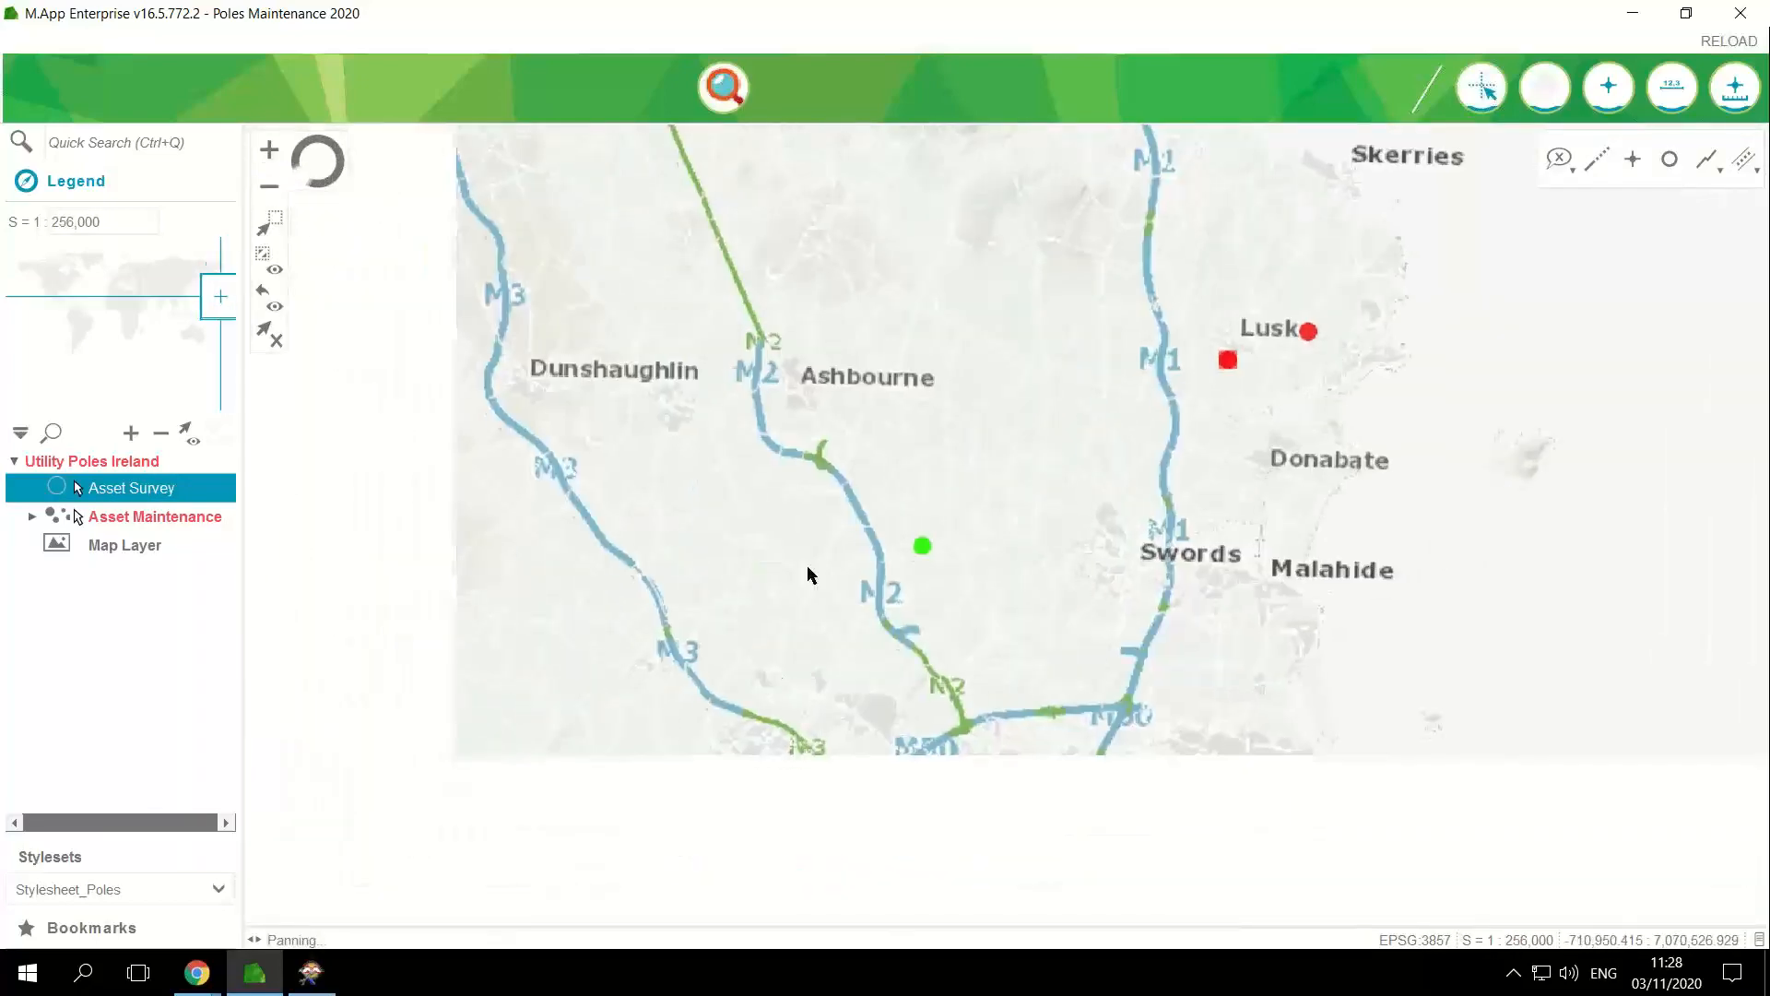
pyautogui.moveTo(729, 711); pyautogui.dragTo(737, 523)
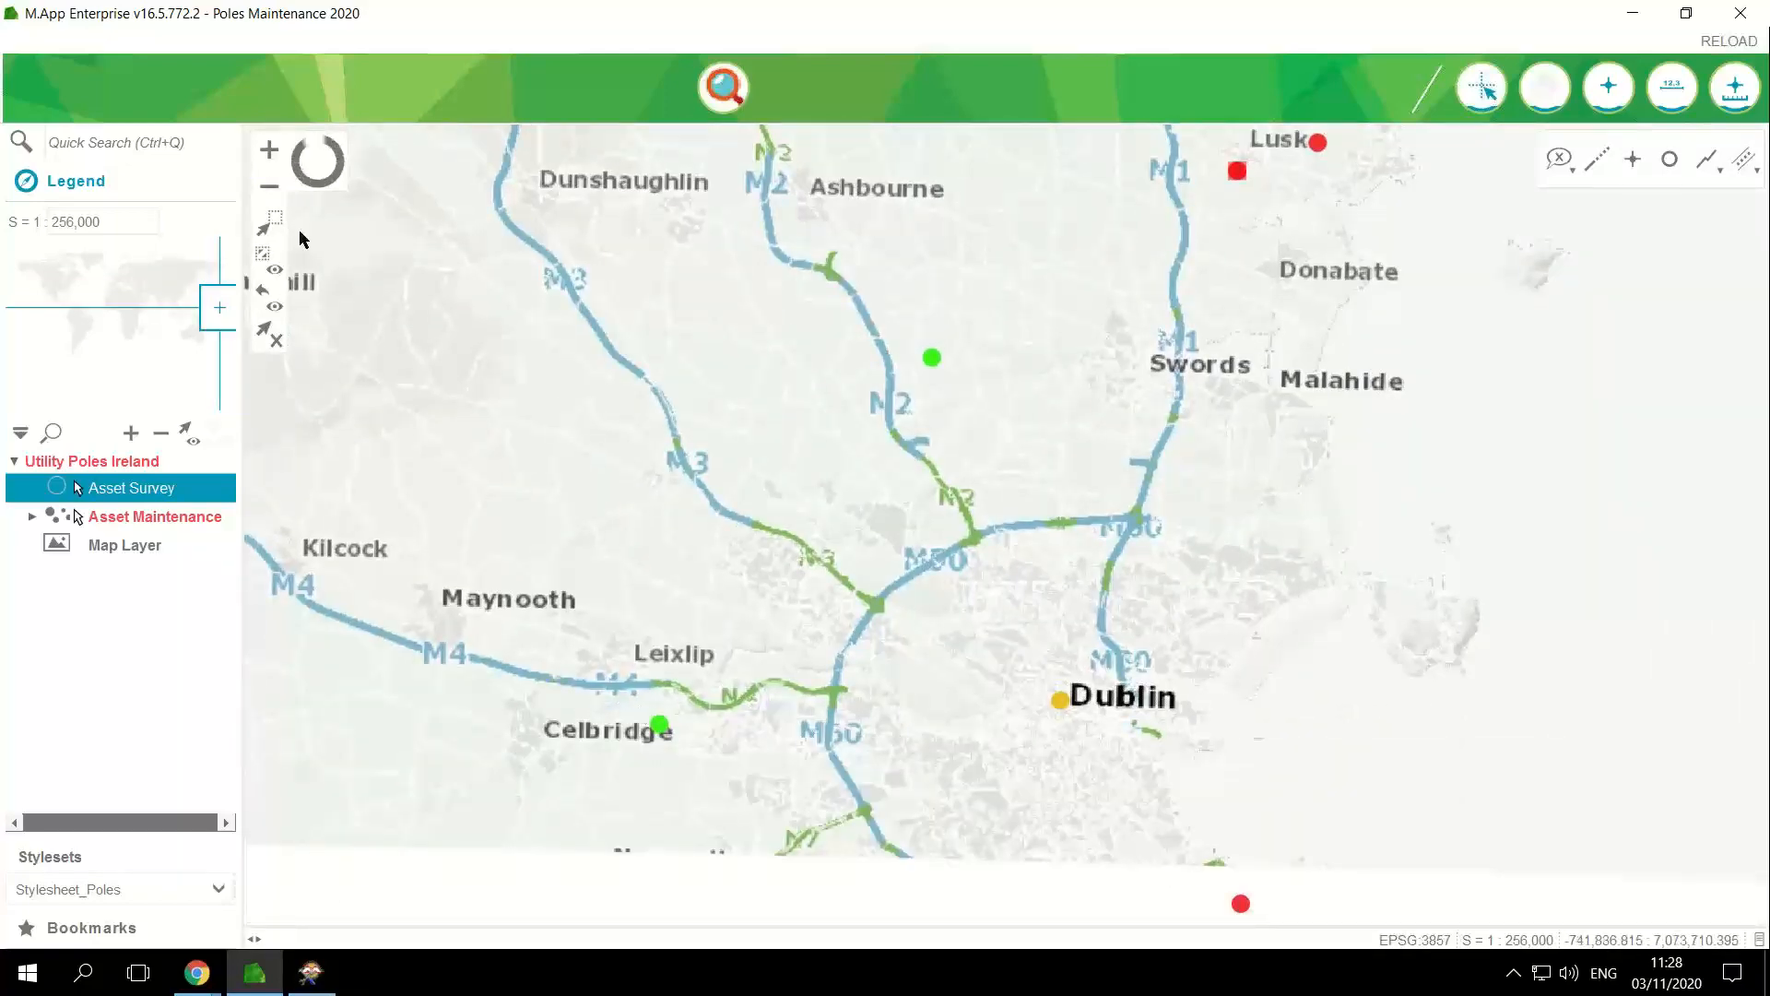
pyautogui.moveTo(703, 584); pyautogui.dragTo(674, 526)
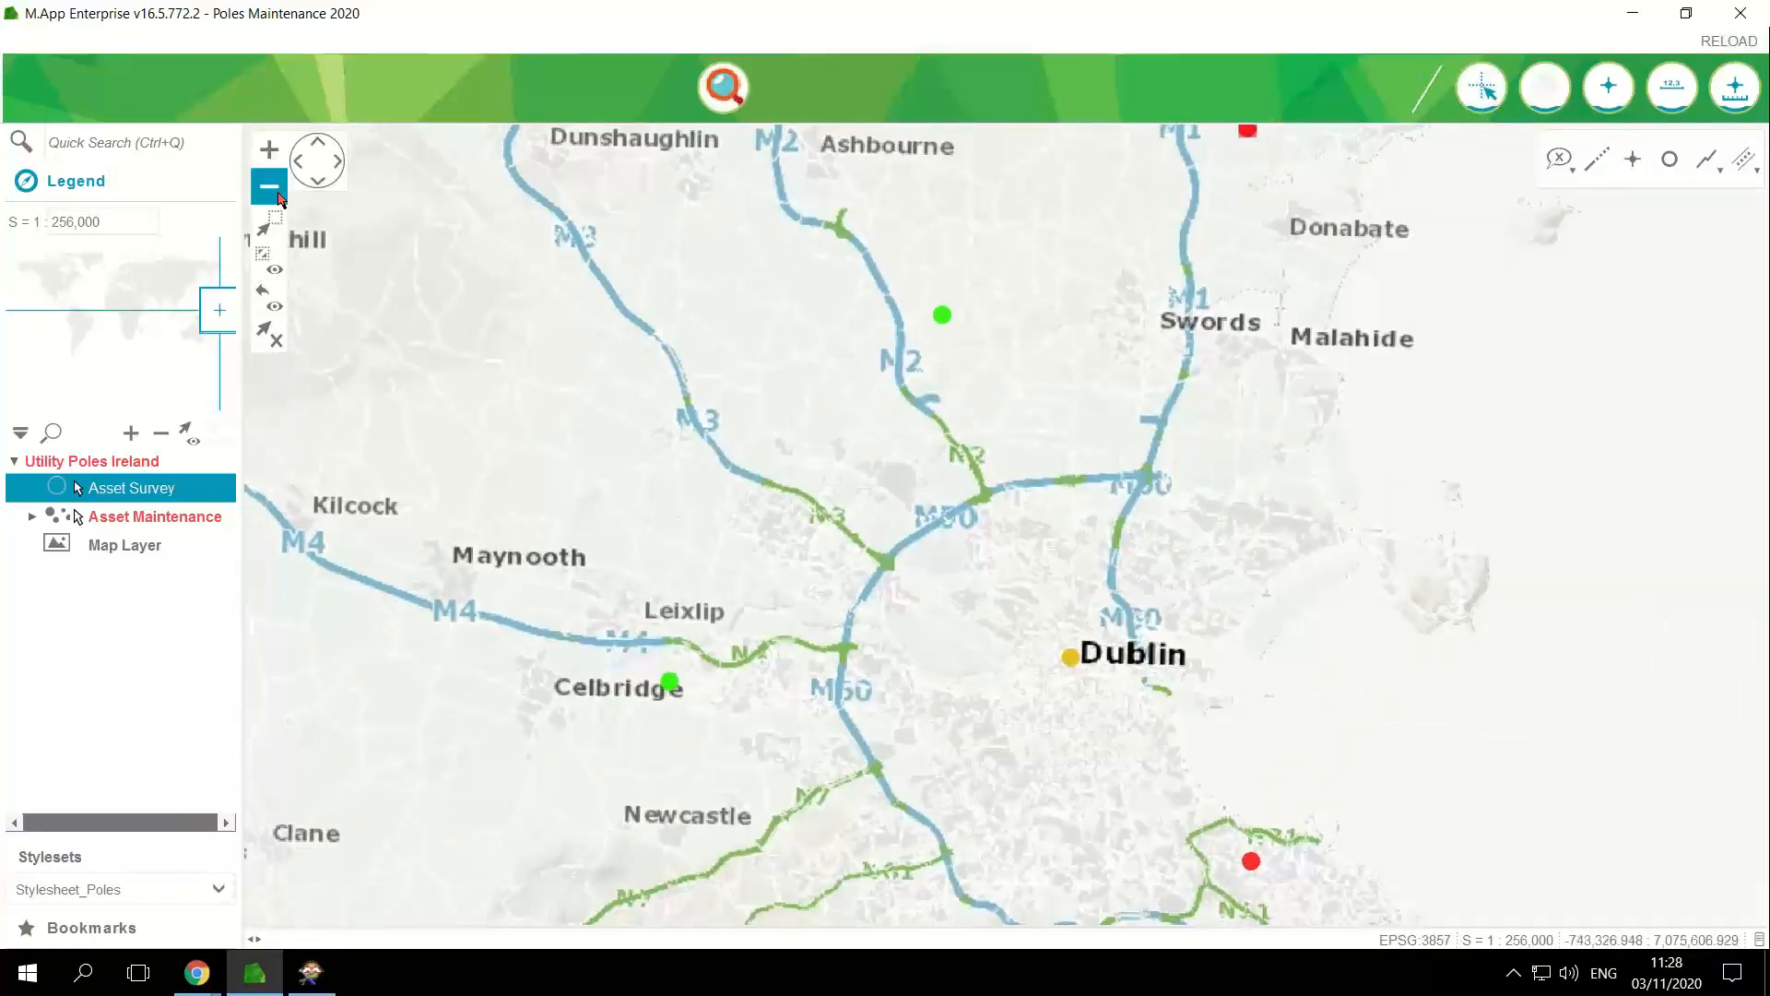
pyautogui.click(274, 187)
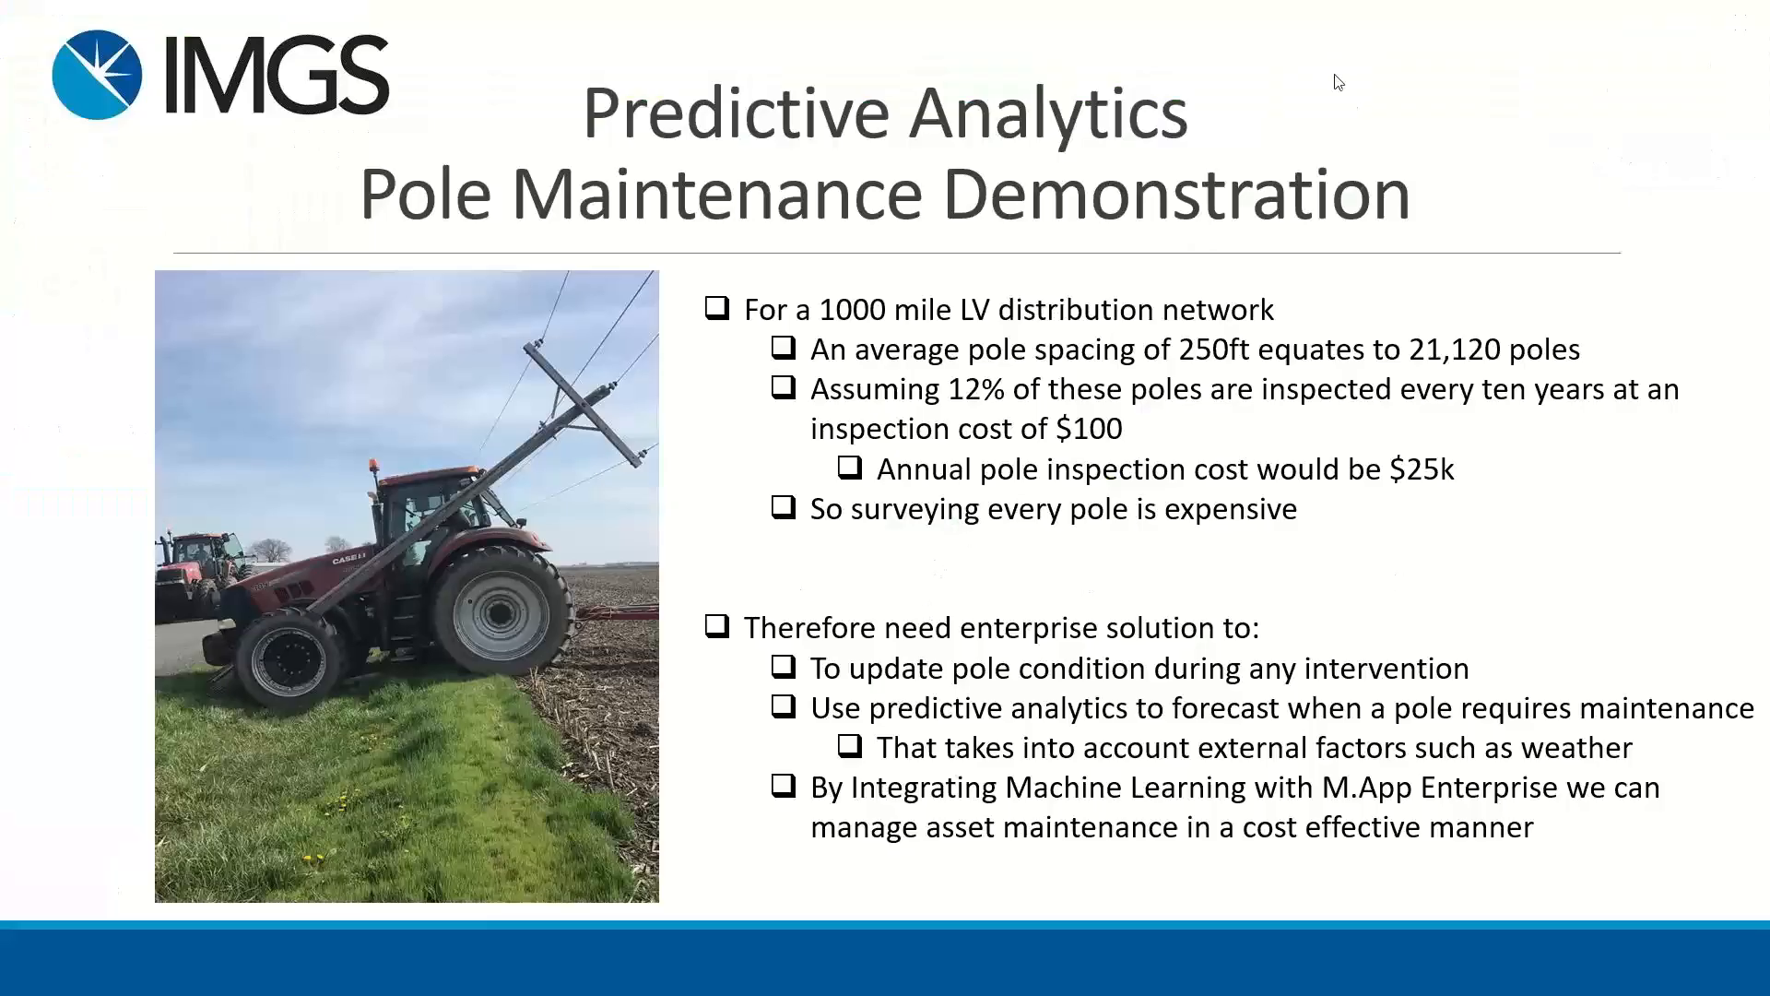
pyautogui.click(1133, 502)
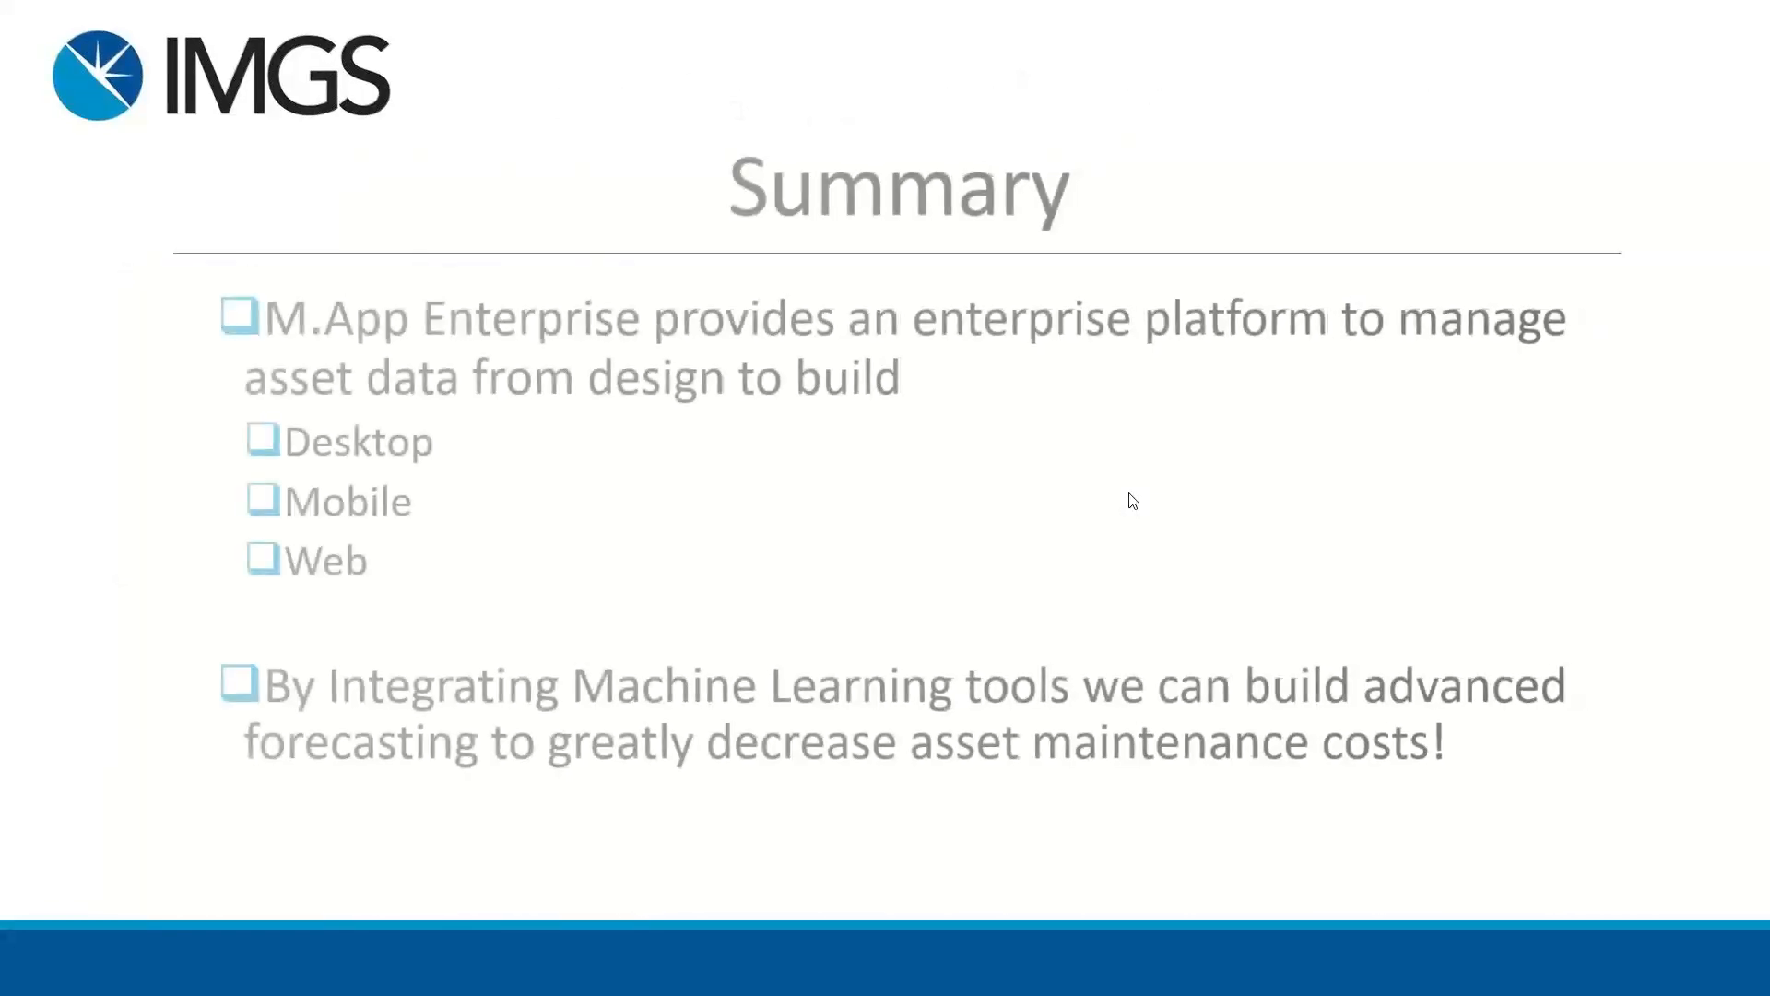